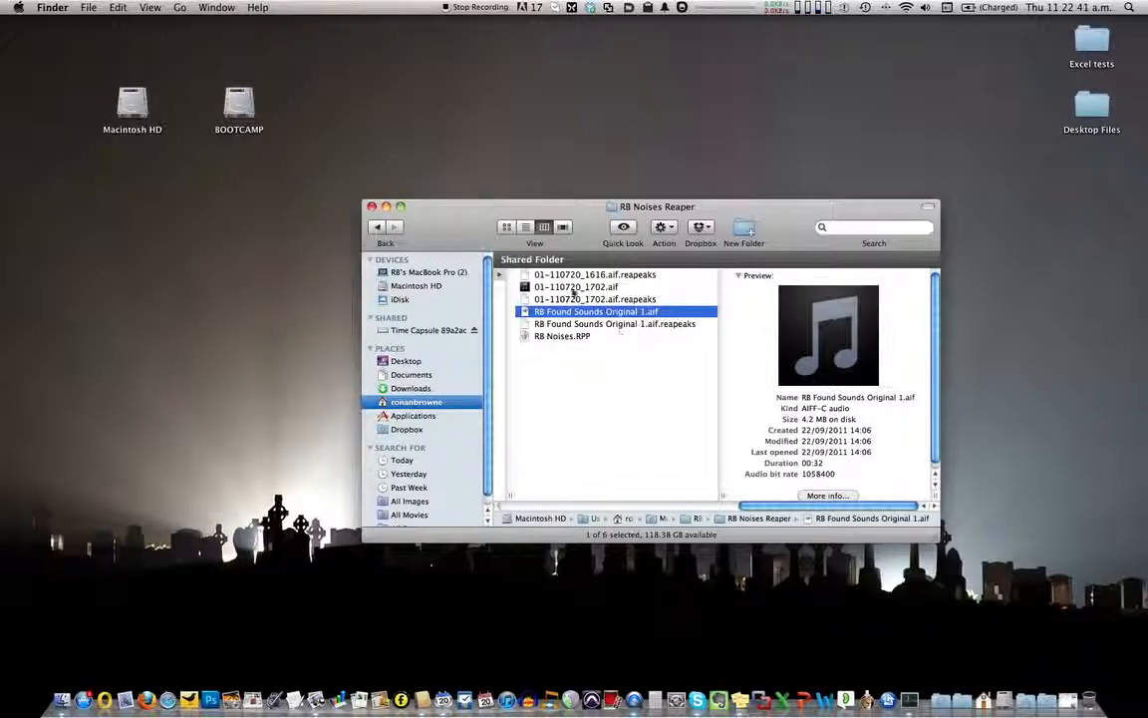
Compare the file details of 01-110720_1702.aif and RB Found Sounds Original 1.aif, including their sizes on disk.
click(565, 287)
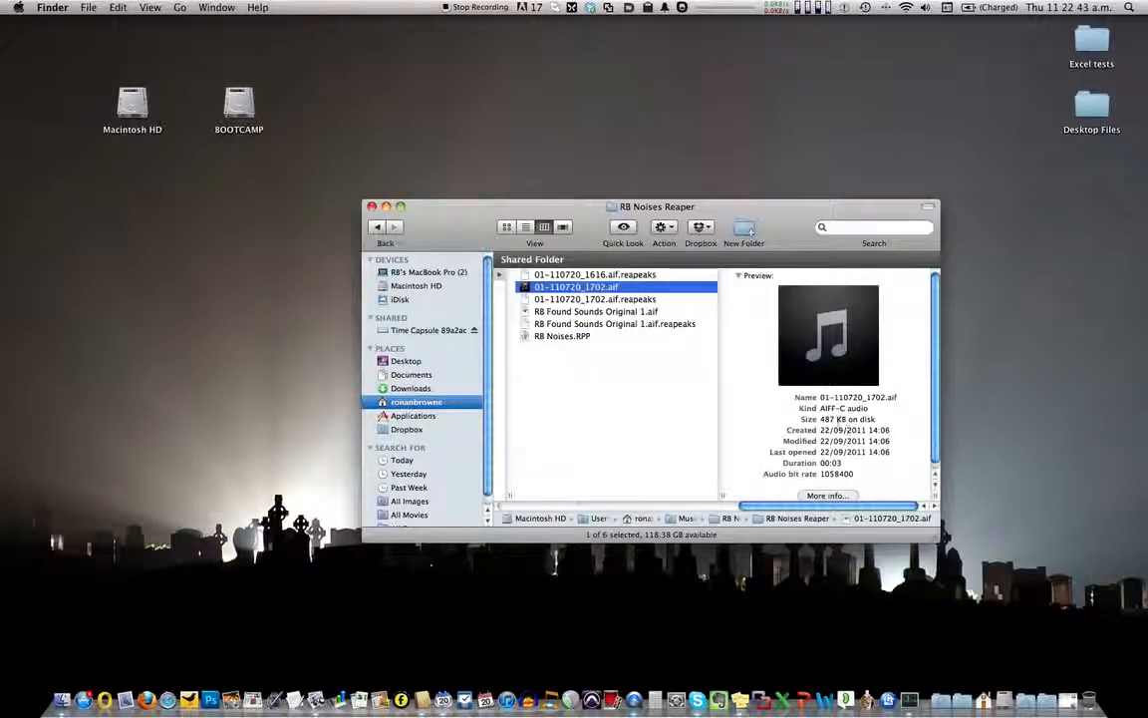
click(824, 421)
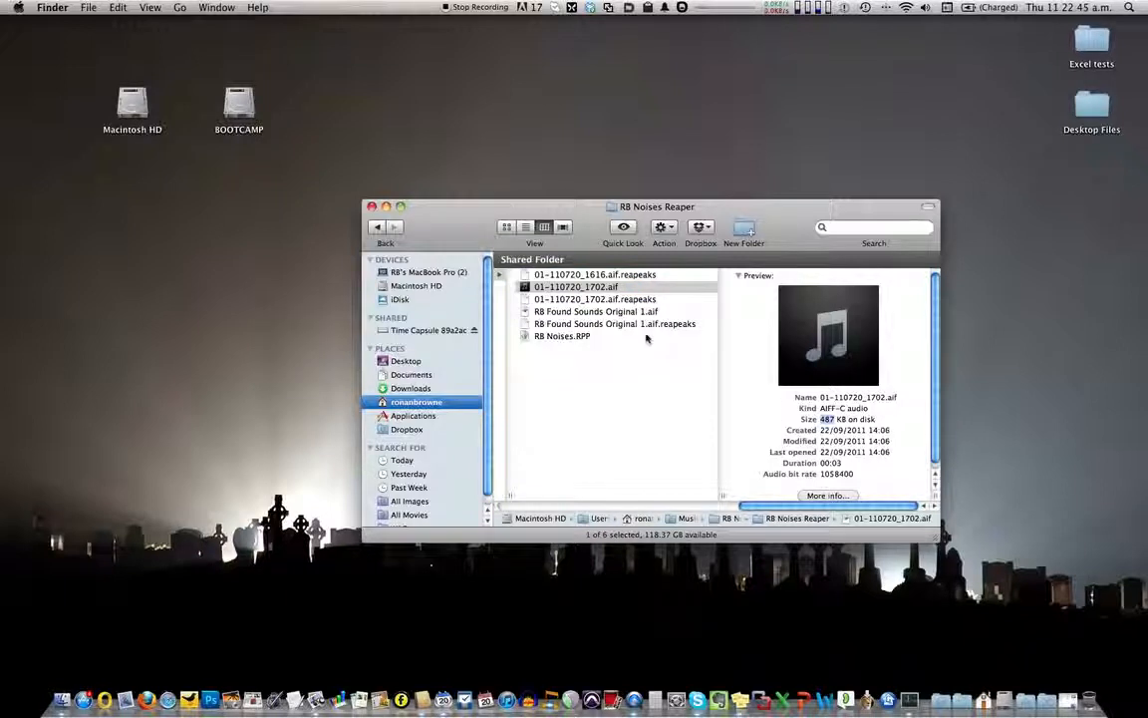
click(568, 312)
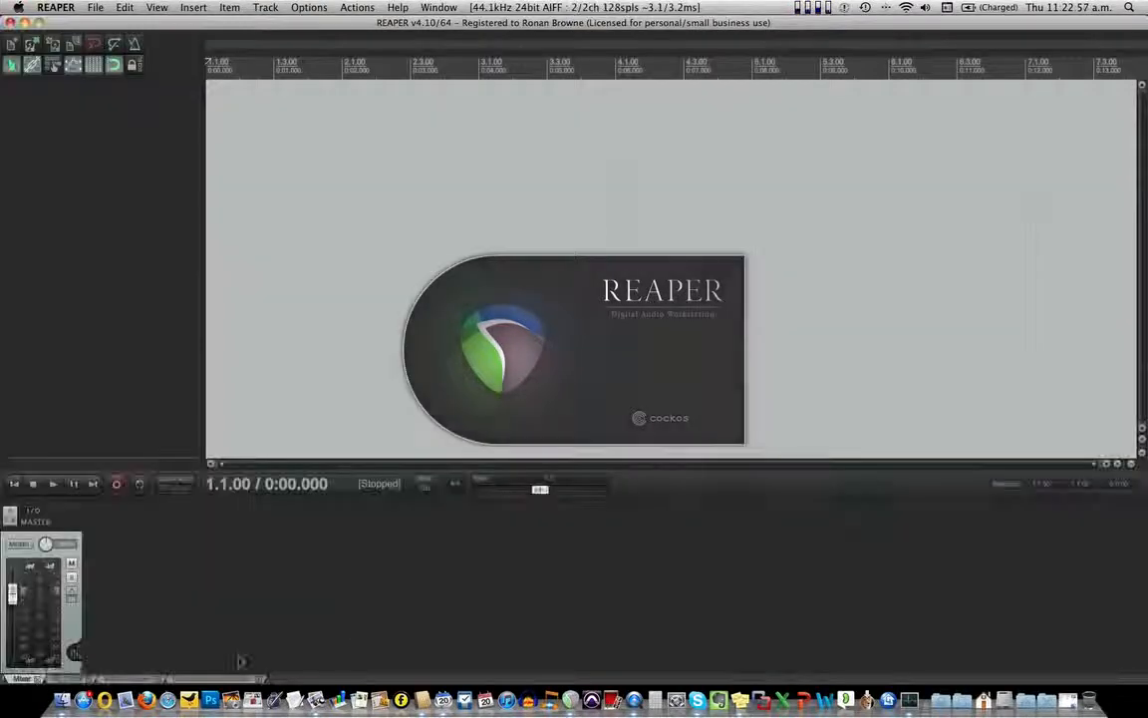
Import RB Found Sounds Original 1.aif from Finder onto a new REAPER track and trim the clip's start to the first hit.
click(61, 700)
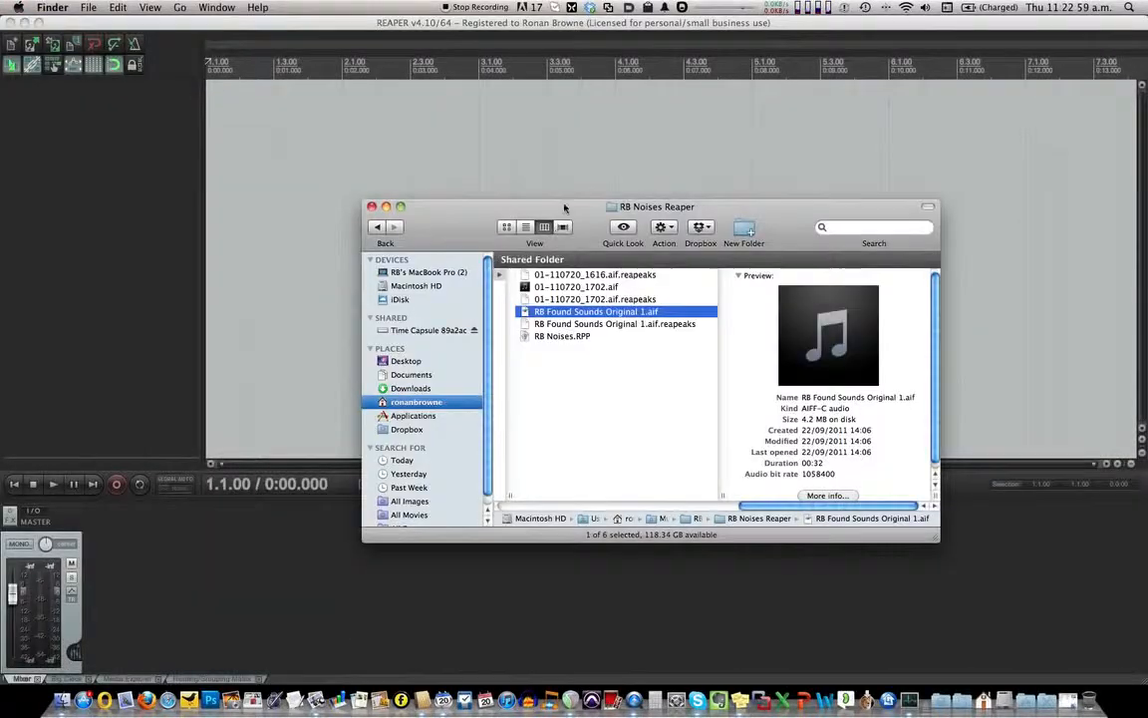
drag(561, 208, 585, 334)
drag(549, 439, 314, 125)
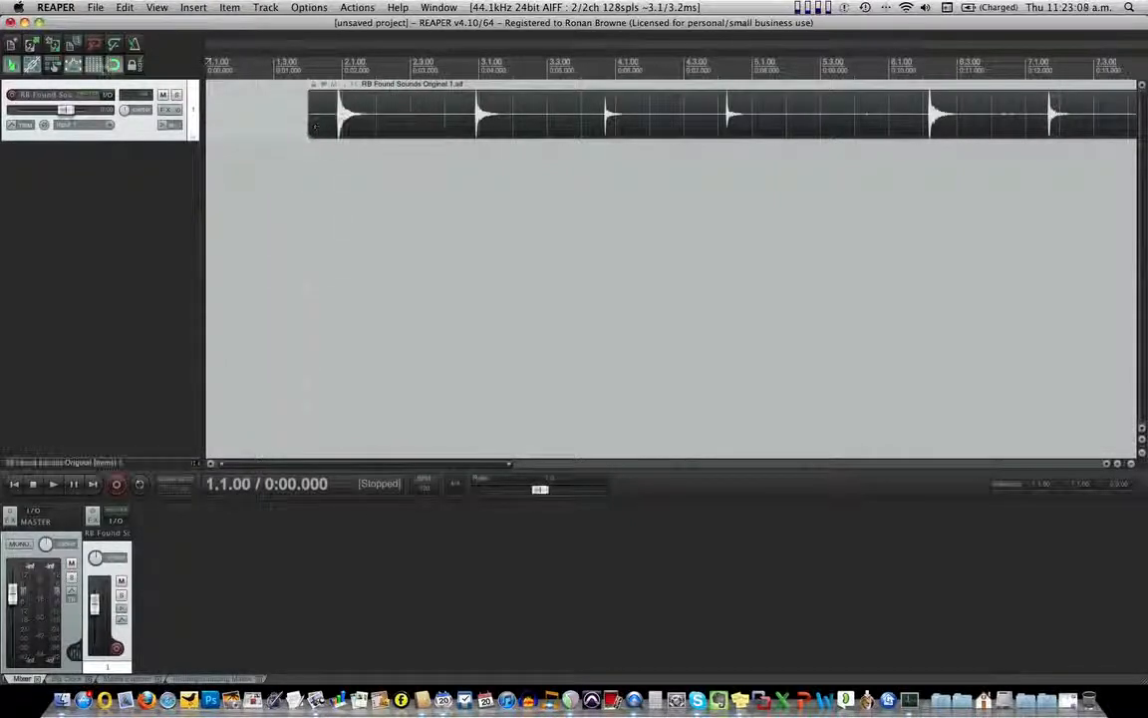
drag(312, 123, 339, 121)
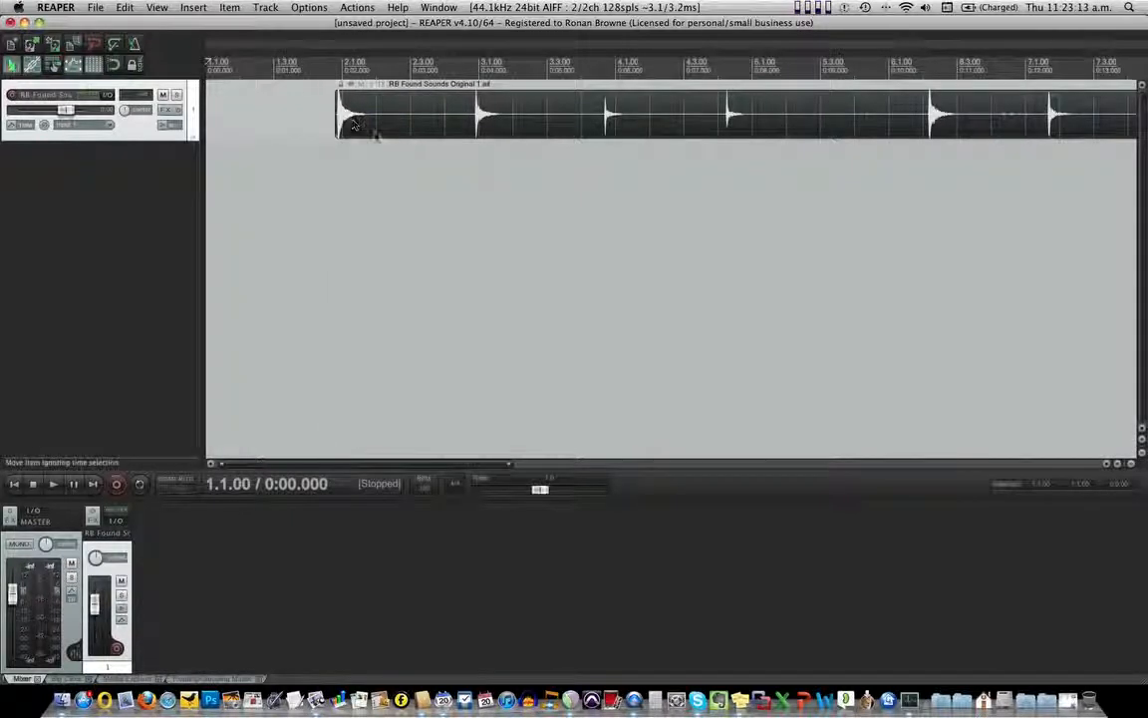
Play the first hit from its start and from several points after it to find where its sound ends.
key(space)
key(space)
click(336, 129)
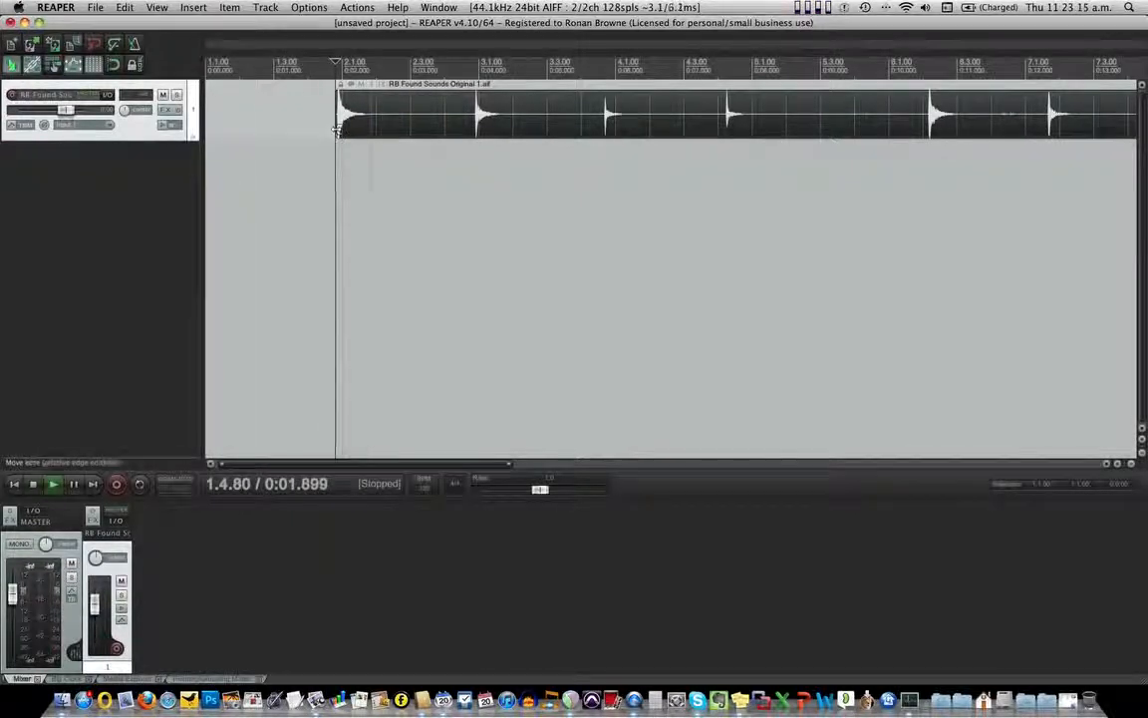
key(space)
key(space)
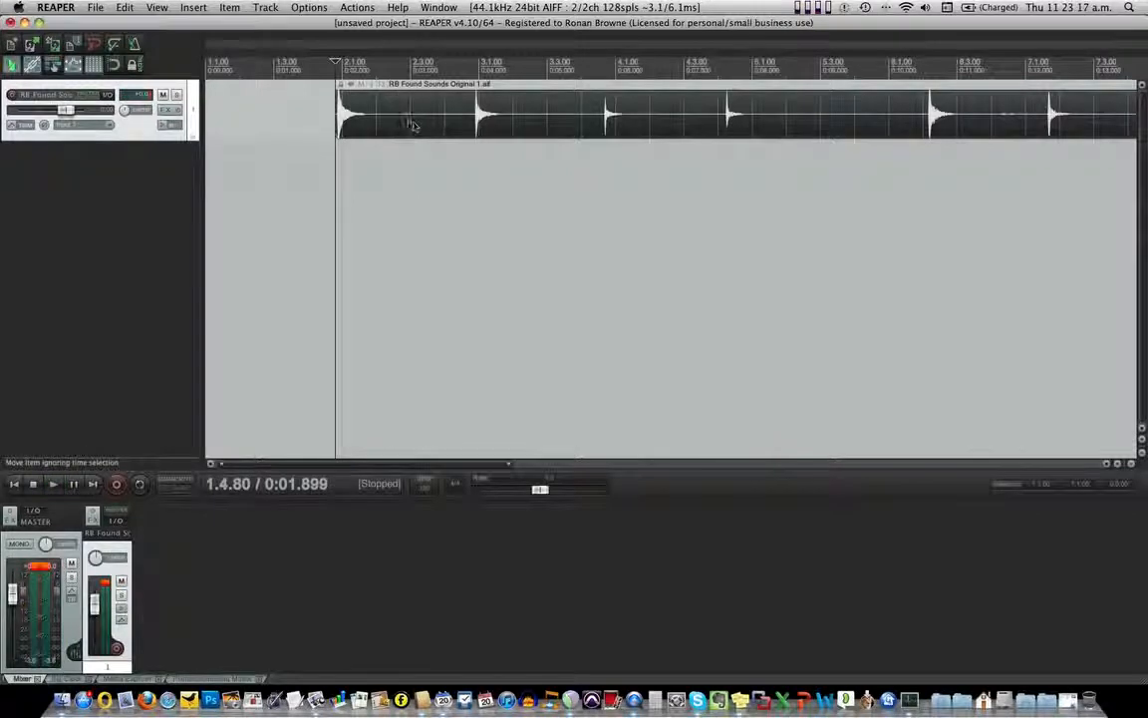
click(377, 130)
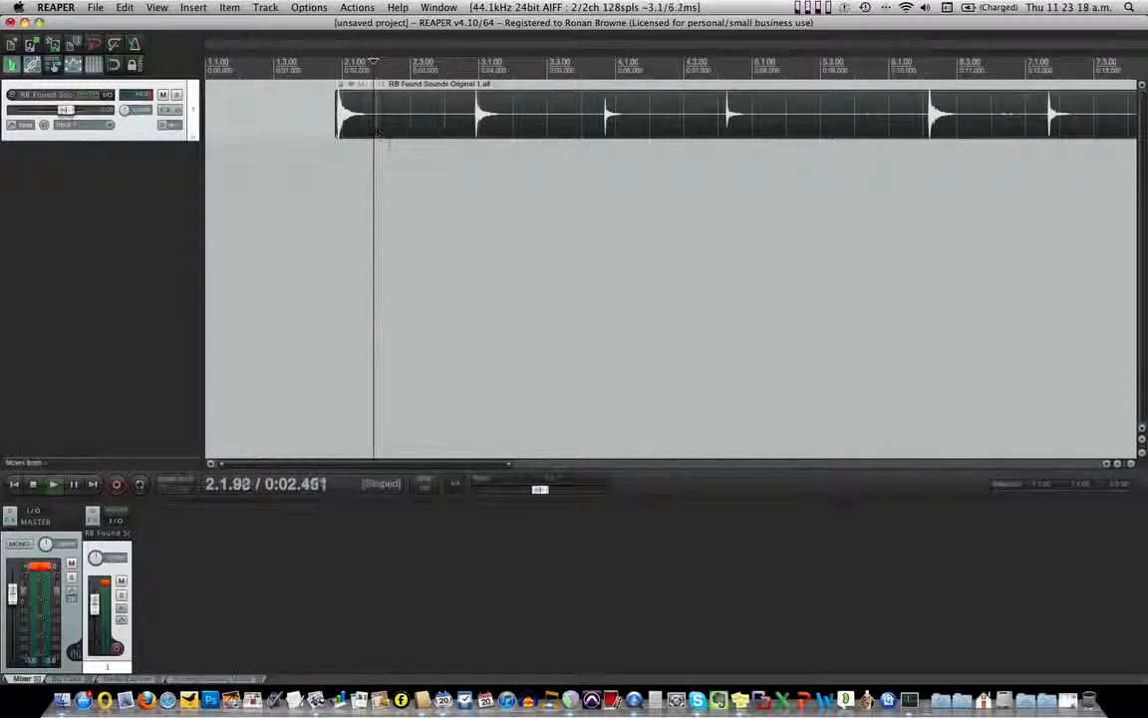
key(space)
key(space)
click(362, 127)
key(space)
key(space)
click(359, 128)
key(space)
key(space)
Split the clip at 0:02.700 and move the first hit to the start of the timeline.
click(386, 128)
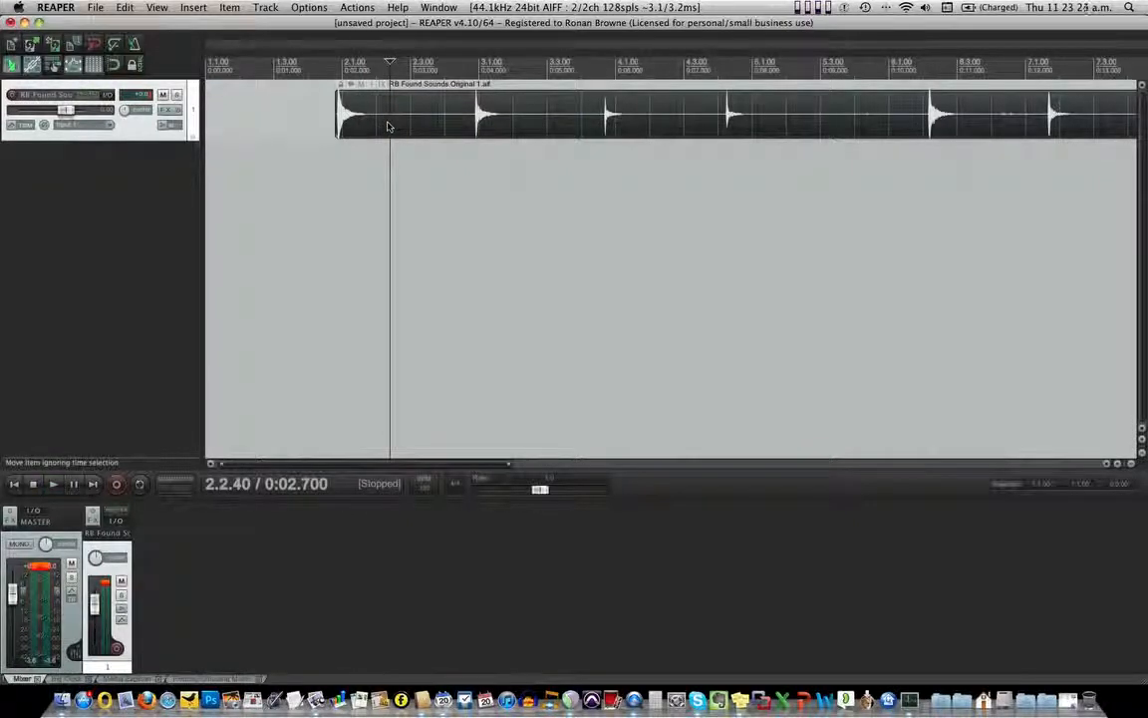
key(s)
drag(390, 128, 260, 128)
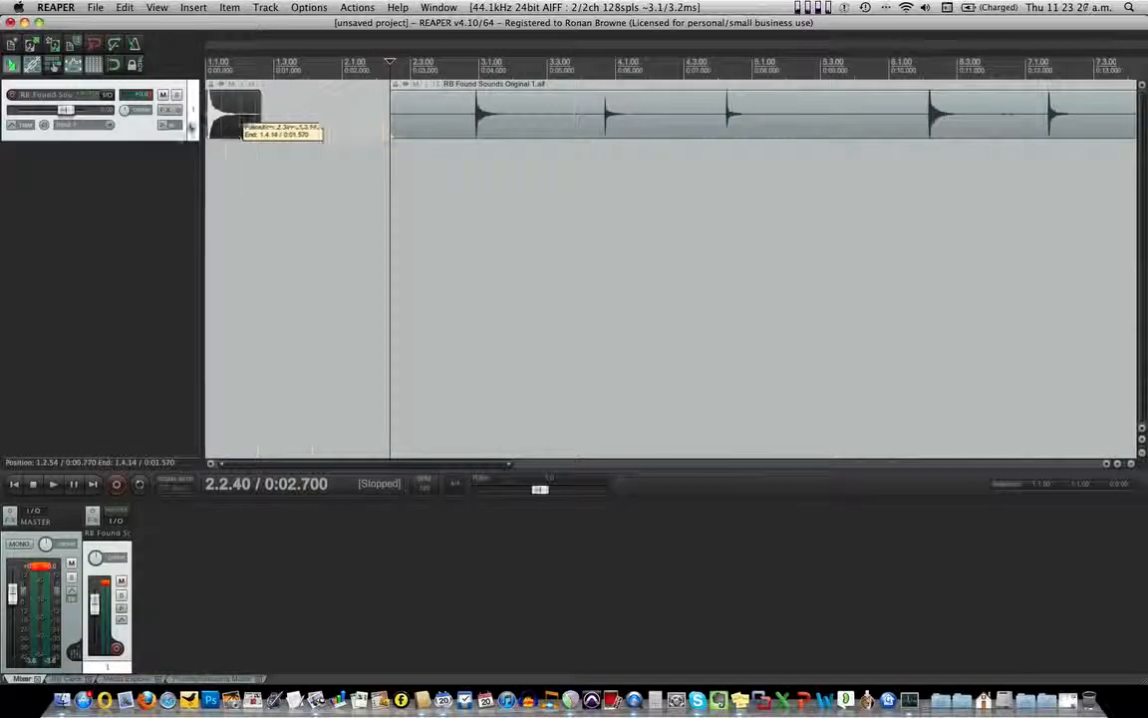
Trim the remaining clip's start to the second hit, move it to about 0:02.5, and play the following hits.
mouse_move(394, 124)
mouse_down()
mouse_move(290, 126)
mouse_move(372, 123)
mouse_up()
click(373, 124)
key(space)
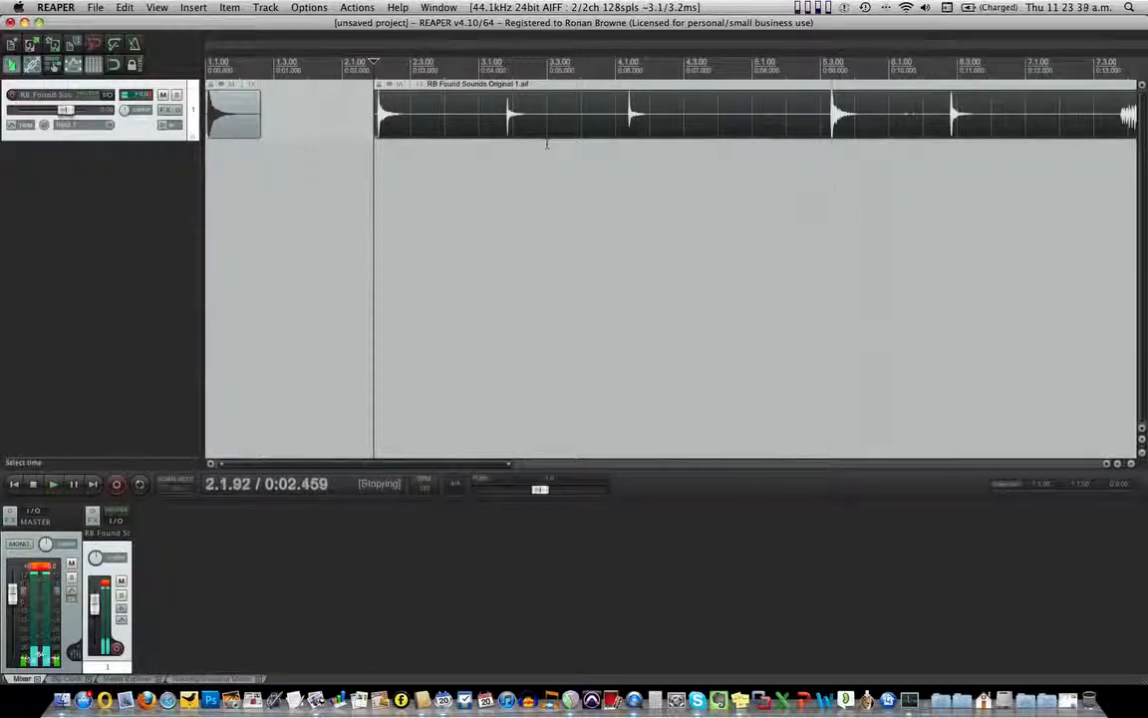
key(space)
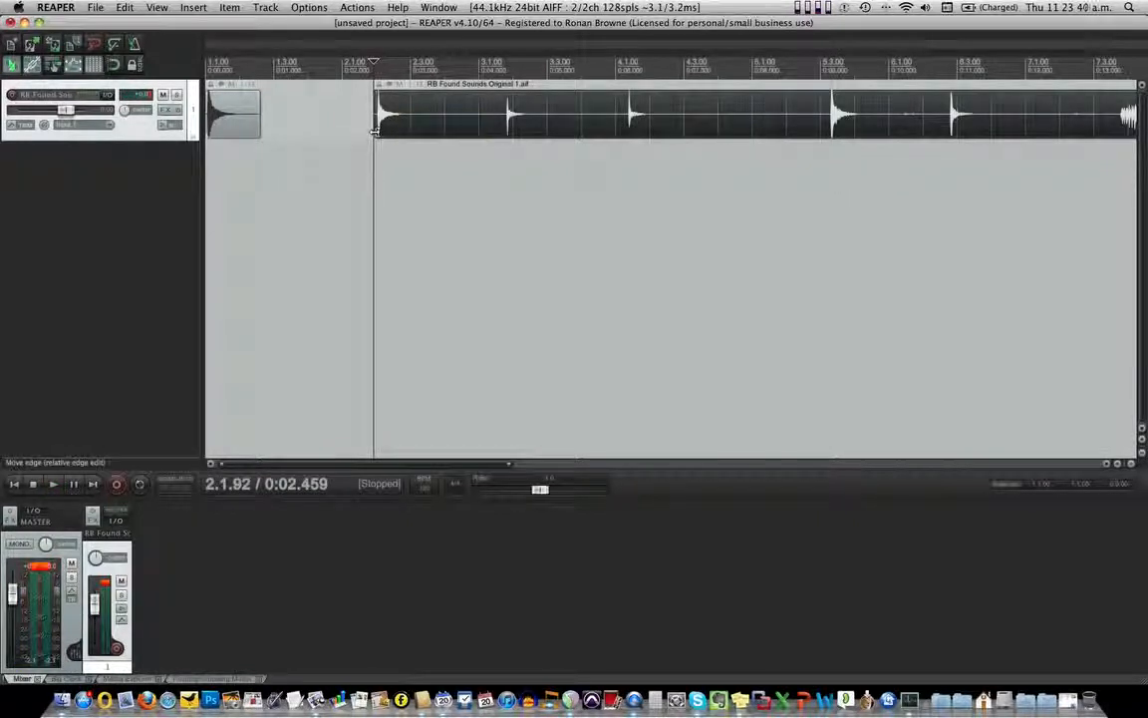
key(space)
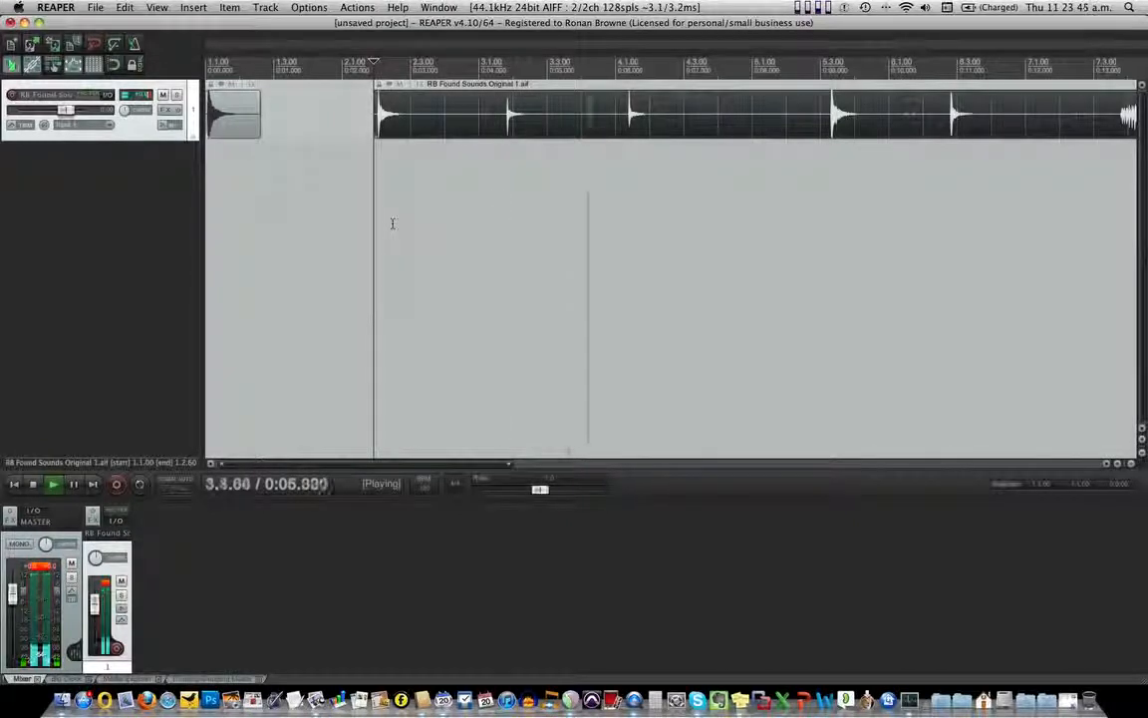
key(space)
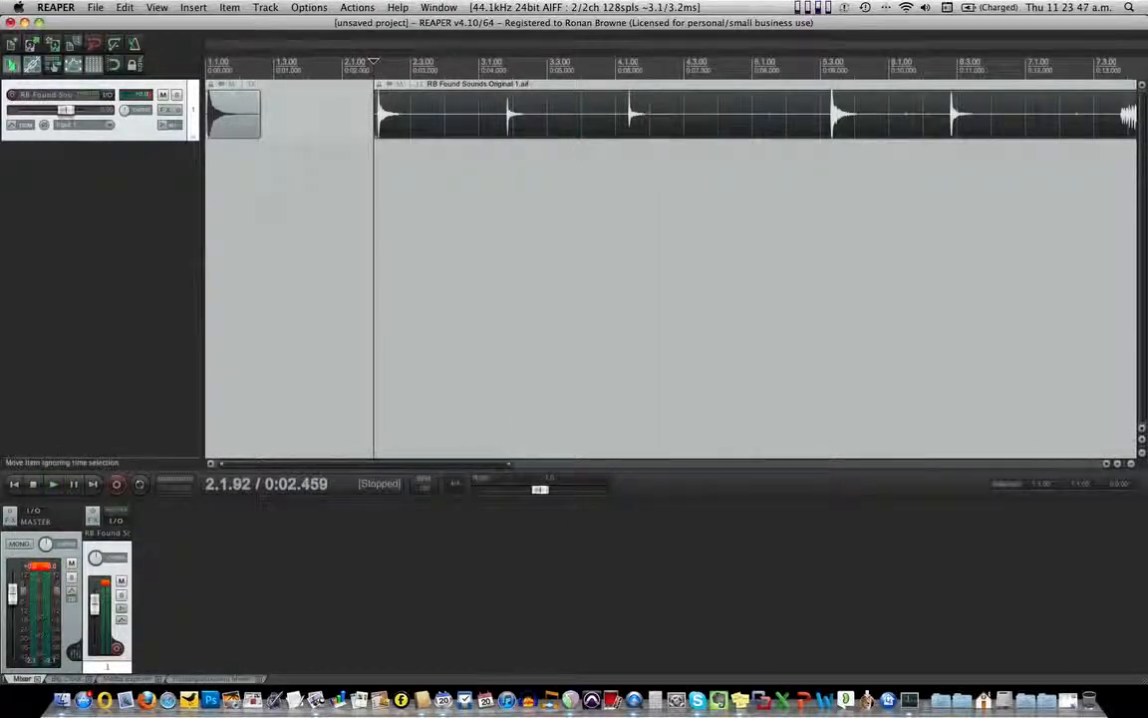
Split the clip at 0:07.009 and move the section with three hits slightly earlier.
click(685, 110)
key(s)
drag(550, 123, 529, 124)
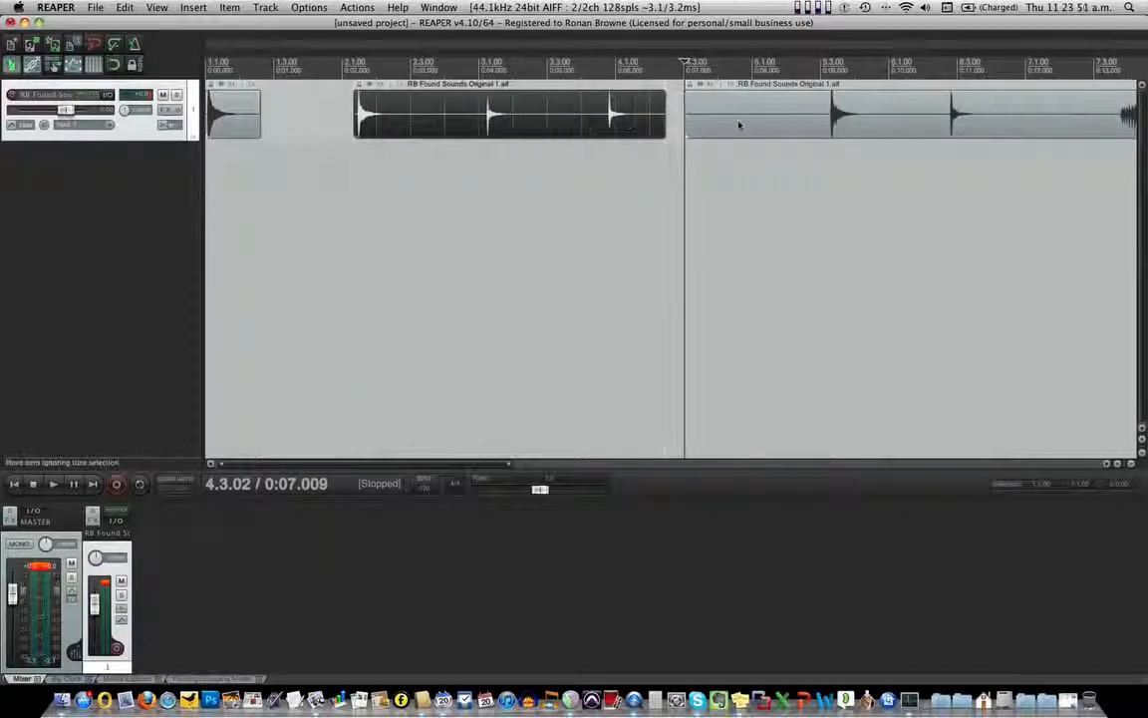
Trim the last clip's start to its next hit at about 0:09.1 and play that hit and its decay.
drag(688, 121, 831, 122)
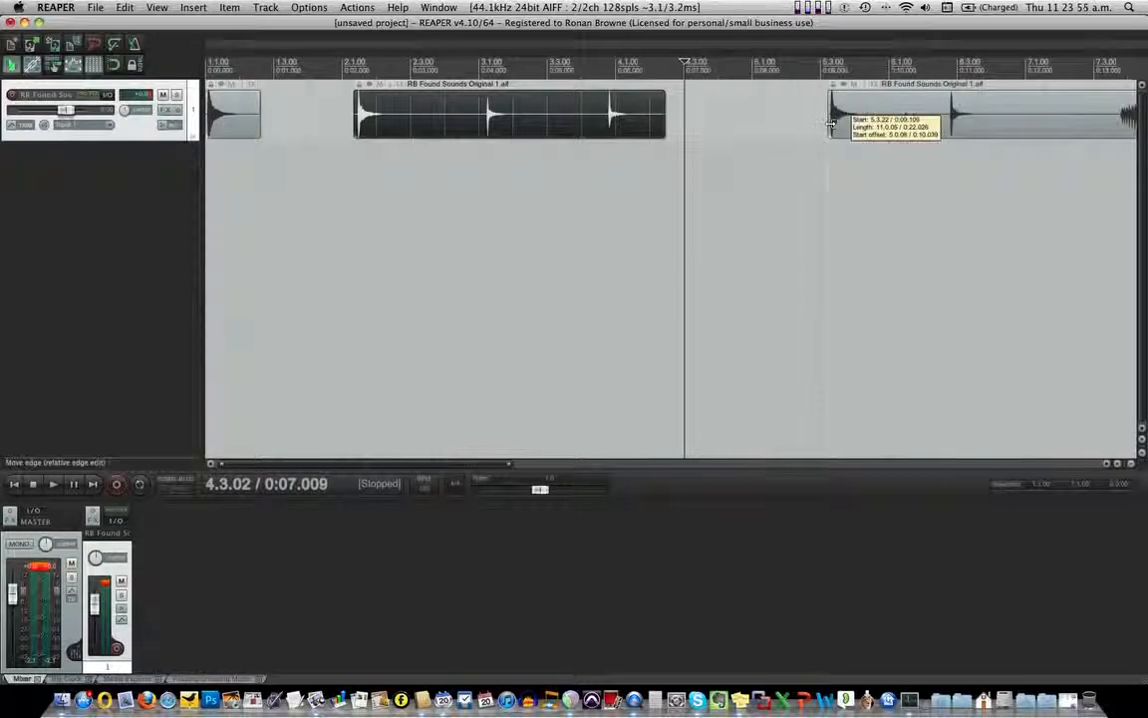
click(830, 124)
key(space)
key(space)
click(853, 124)
key(space)
key(space)
Split the clip at 0:09.880 and move the separated hit onto a new second track at about 0:01.
click(881, 125)
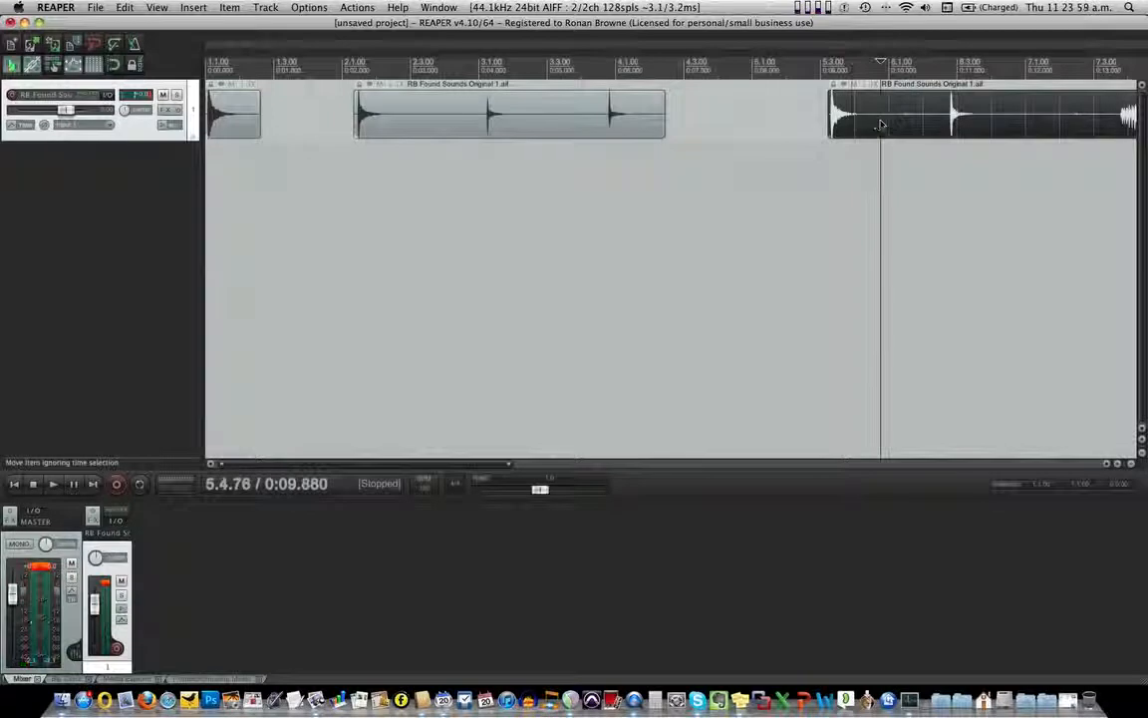
key(s)
drag(854, 128, 294, 208)
Isolate the next hit by trimming its start and splitting at 0:11.500, and place it on a new third track at about 0:02.
drag(881, 119, 950, 121)
key(space)
key(space)
click(991, 126)
key(s)
drag(970, 124, 357, 249)
Move the three-hit clip later on the first track and play the separated hits from 0:01.000.
drag(403, 127, 554, 149)
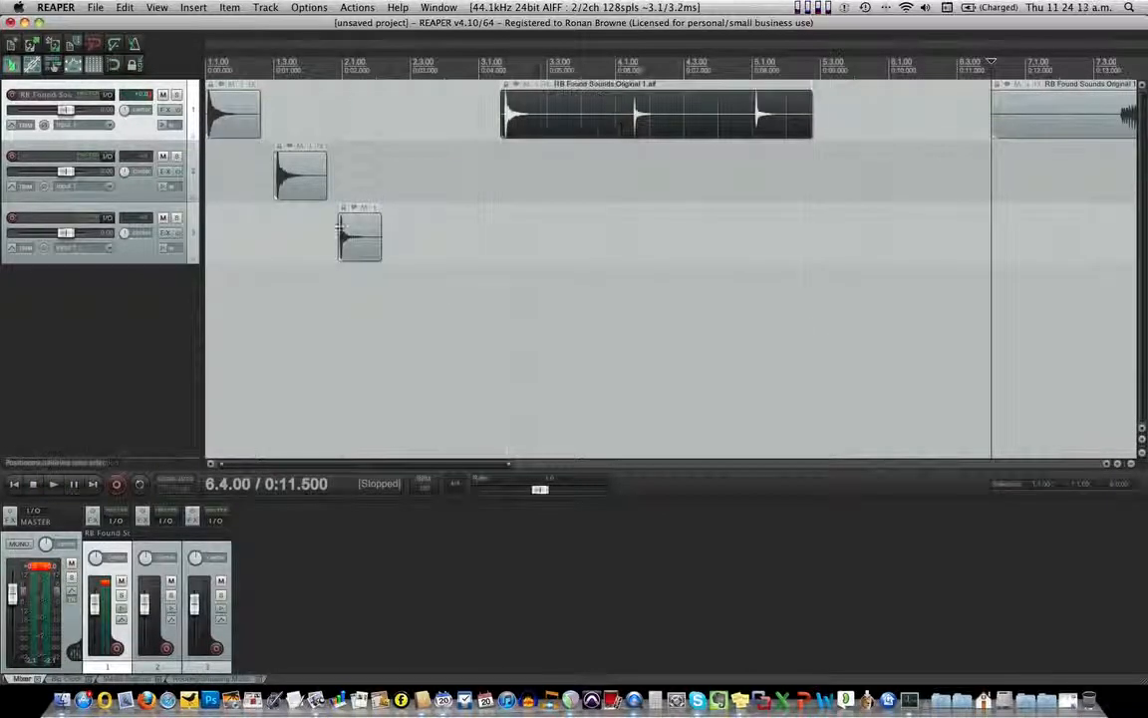
click(276, 191)
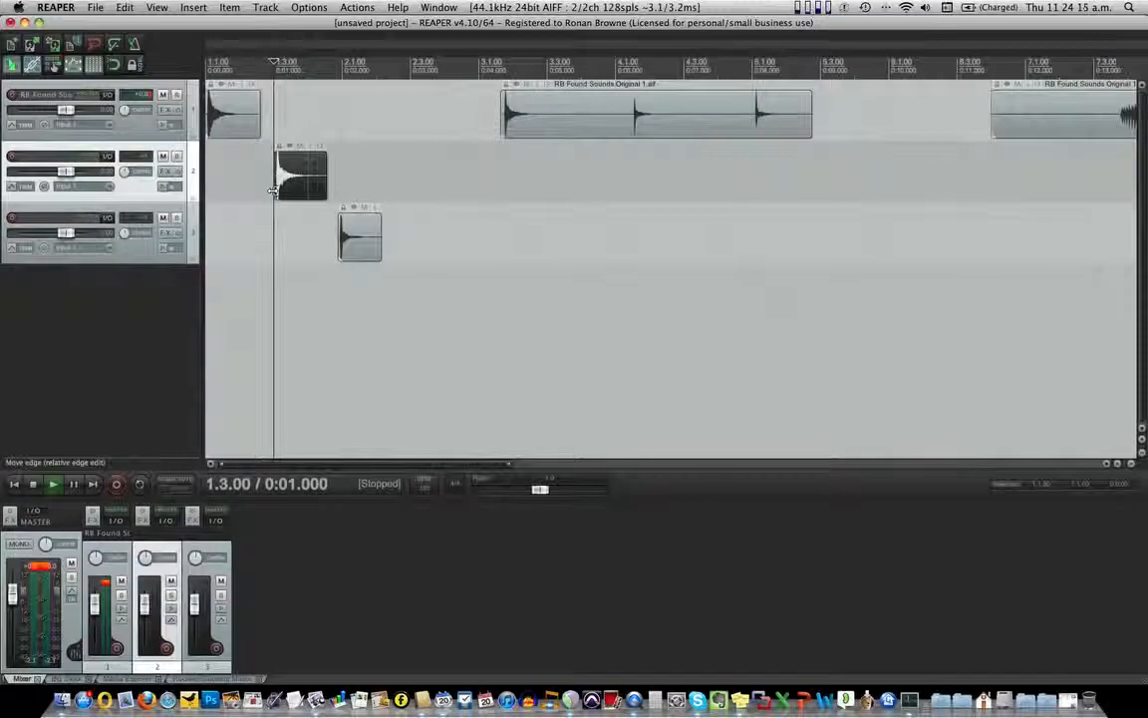
key(space)
key(space)
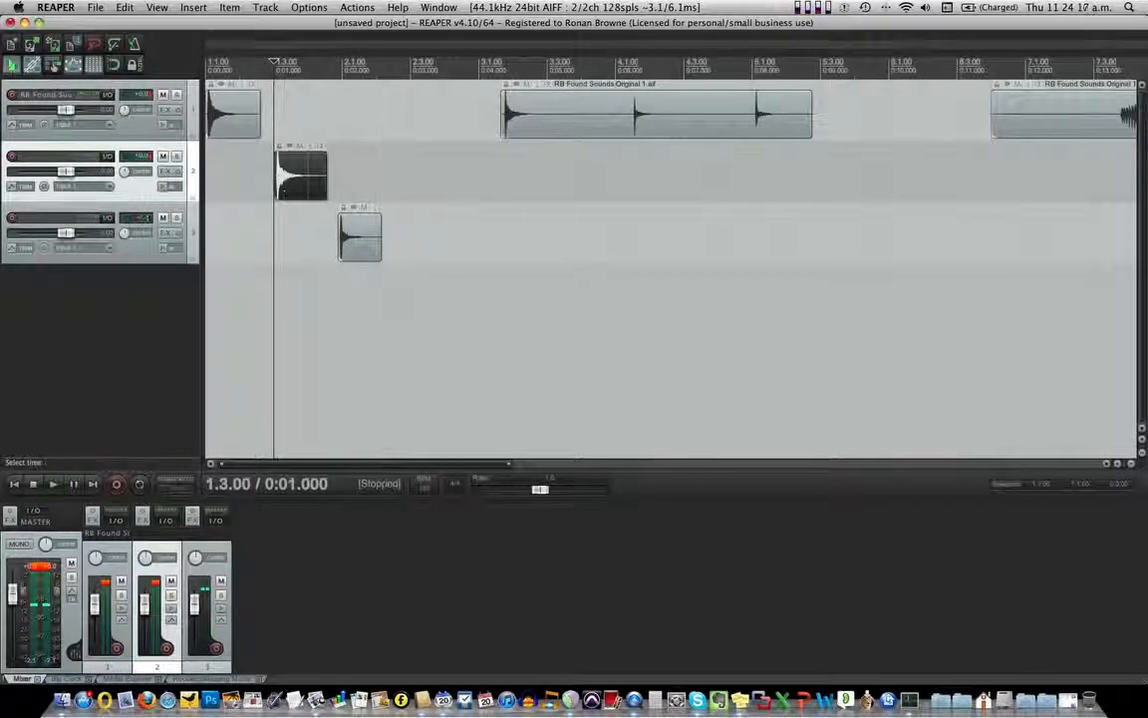
Trim and split off the next long sound onto a new fourth track, and move the three-hit clip later on the first track.
scroll(752, 209, down, 4)
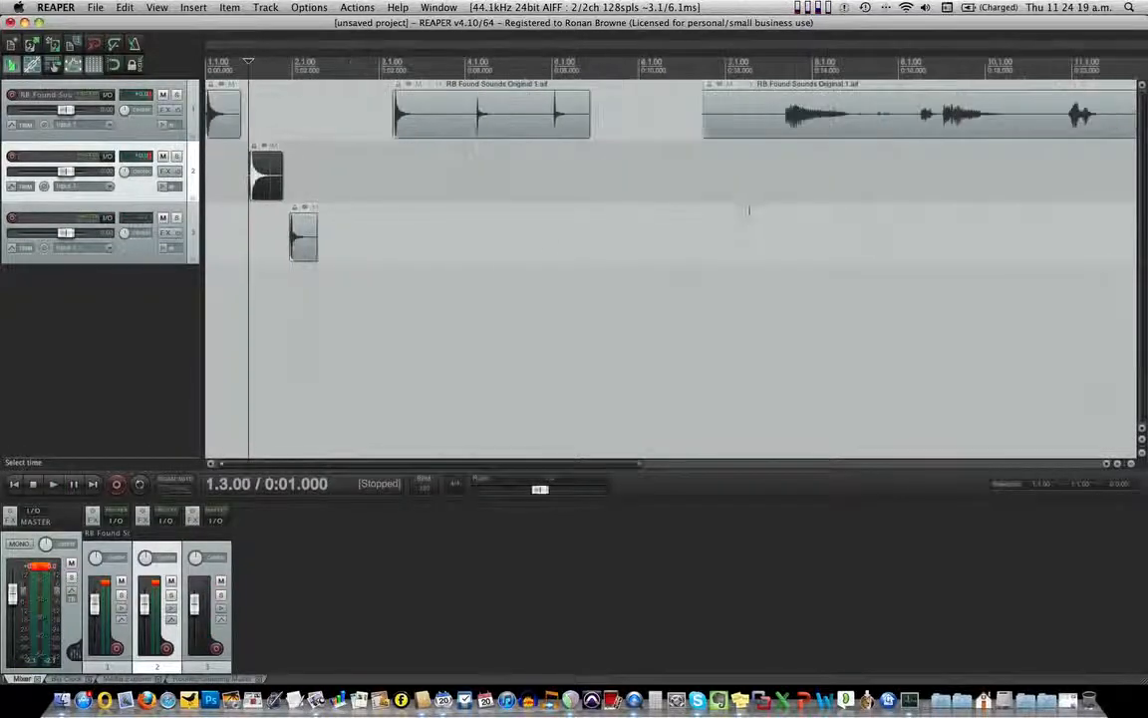
drag(705, 130, 787, 126)
key(space)
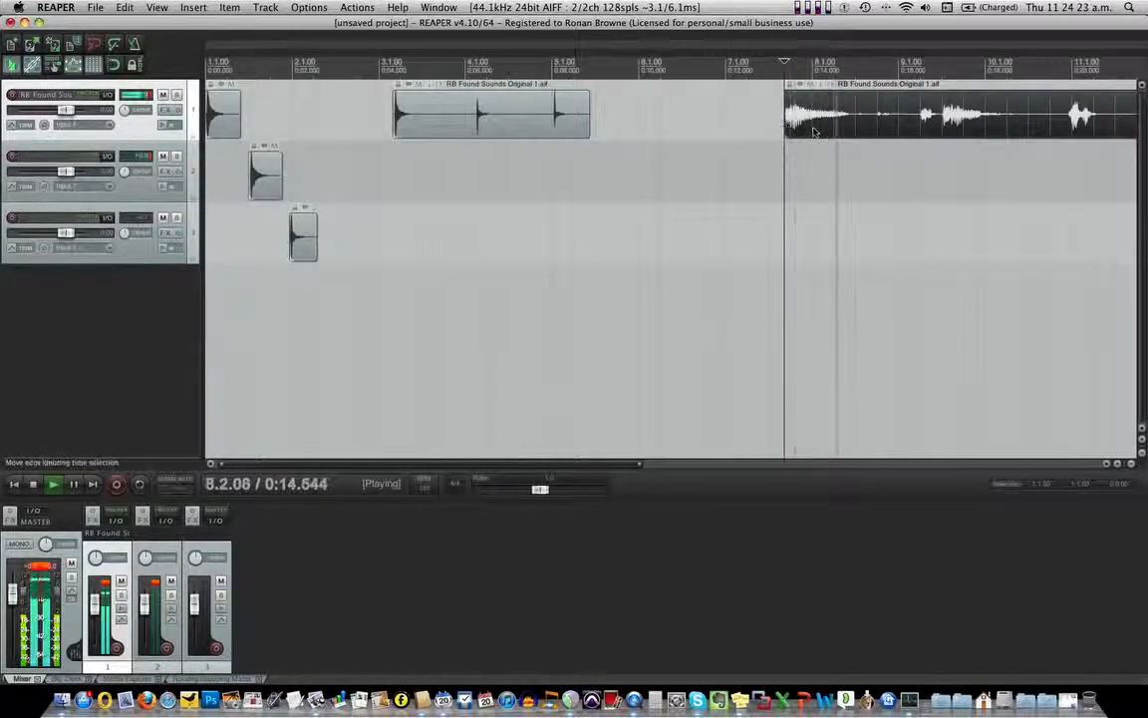
key(space)
click(856, 122)
key(s)
drag(817, 129, 387, 301)
drag(458, 129, 558, 126)
Trim the remaining clip's start to its next sound at about 0:16.4 and play through the following sounds.
drag(861, 122, 915, 131)
key(space)
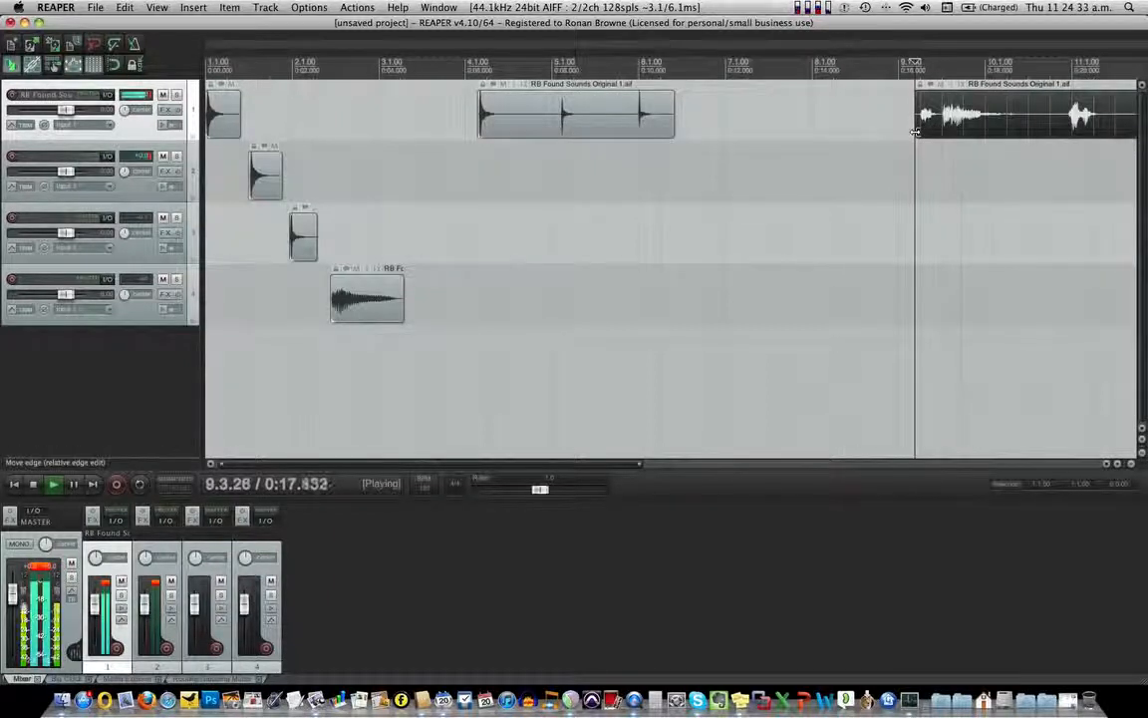
scroll(720, 148, down, 4)
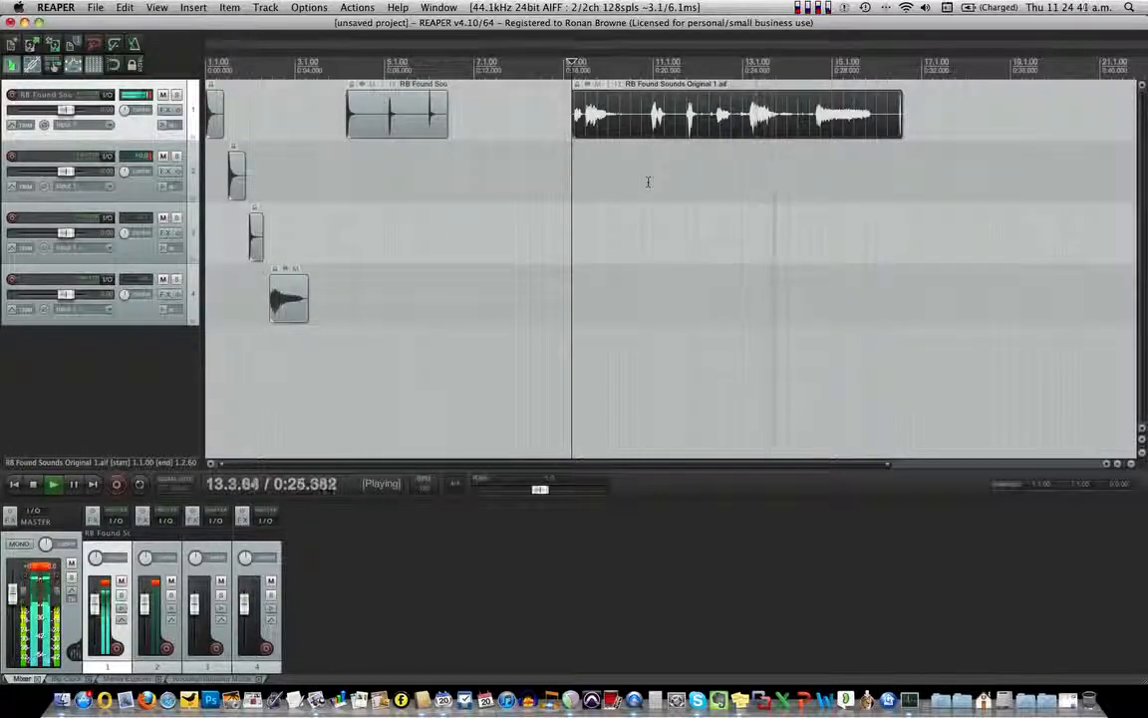
key(space)
Add RB Found Sounds Original 1.aif from Finder again to the first track, after the existing clips at about 0:52.
scroll(642, 178, down, 3)
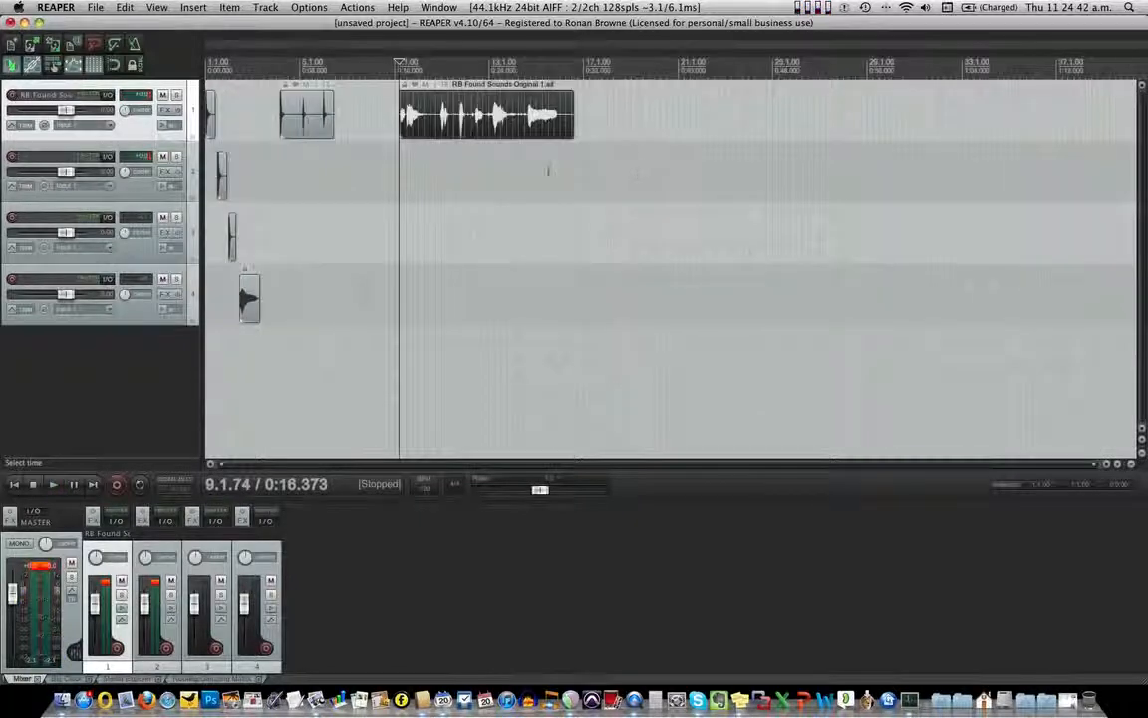
scroll(490, 173, down, 2)
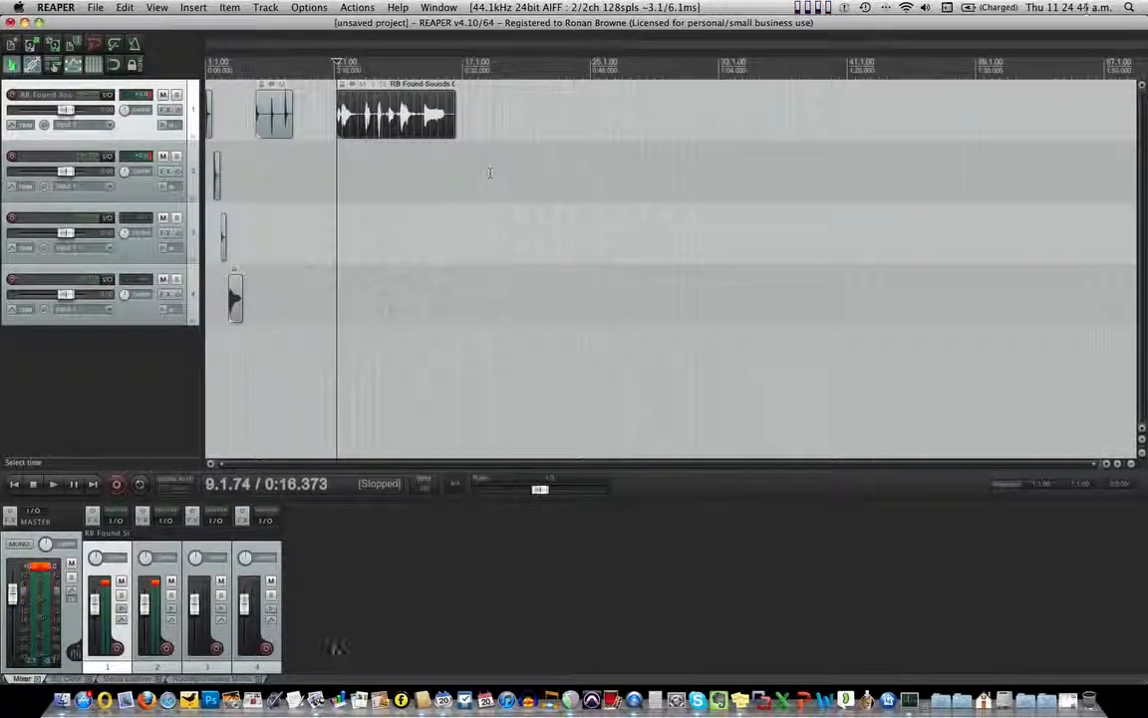
click(59, 701)
click(444, 173)
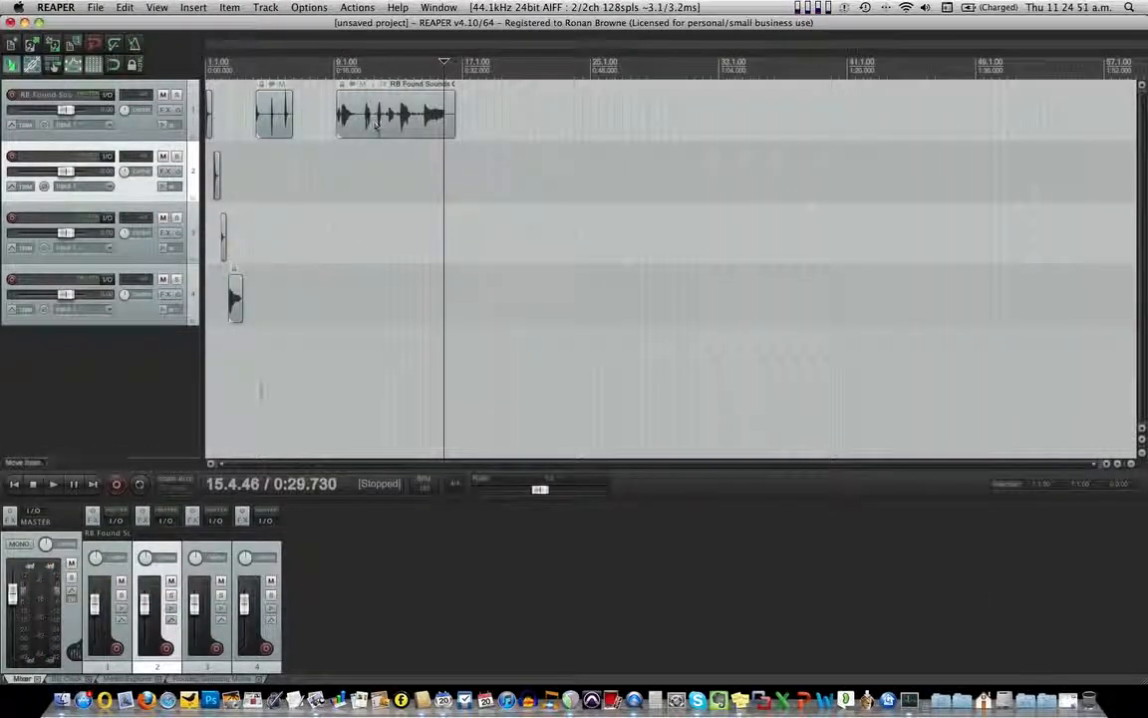
key(super+Tab)
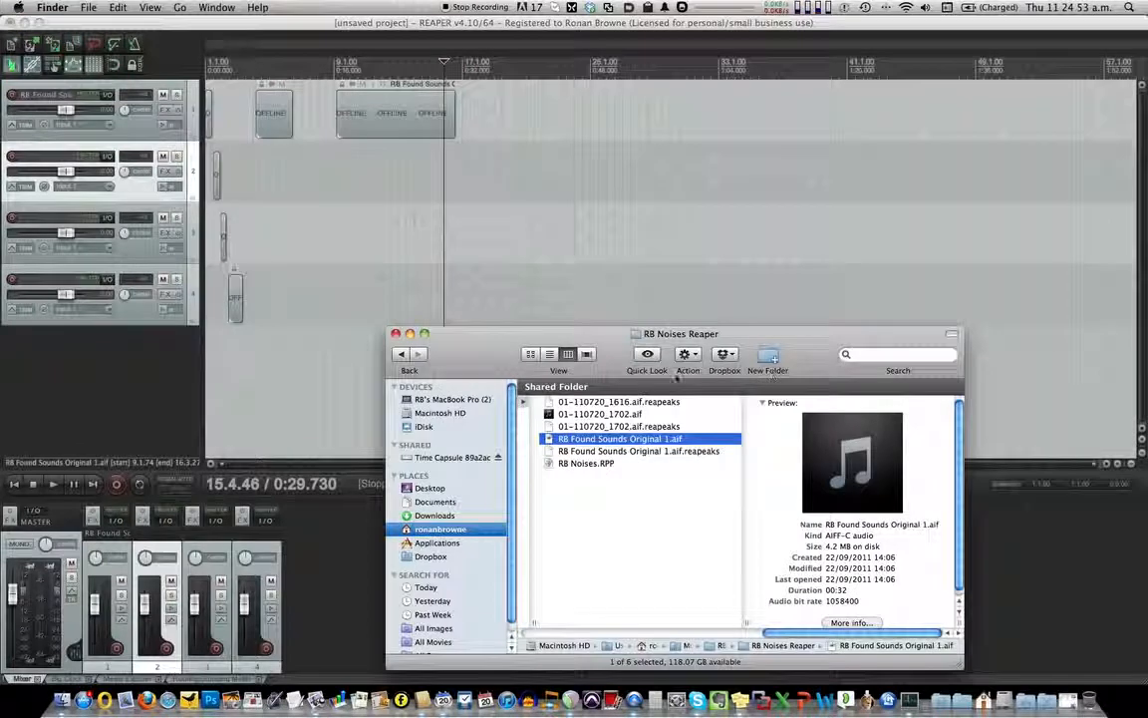
drag(547, 441, 628, 117)
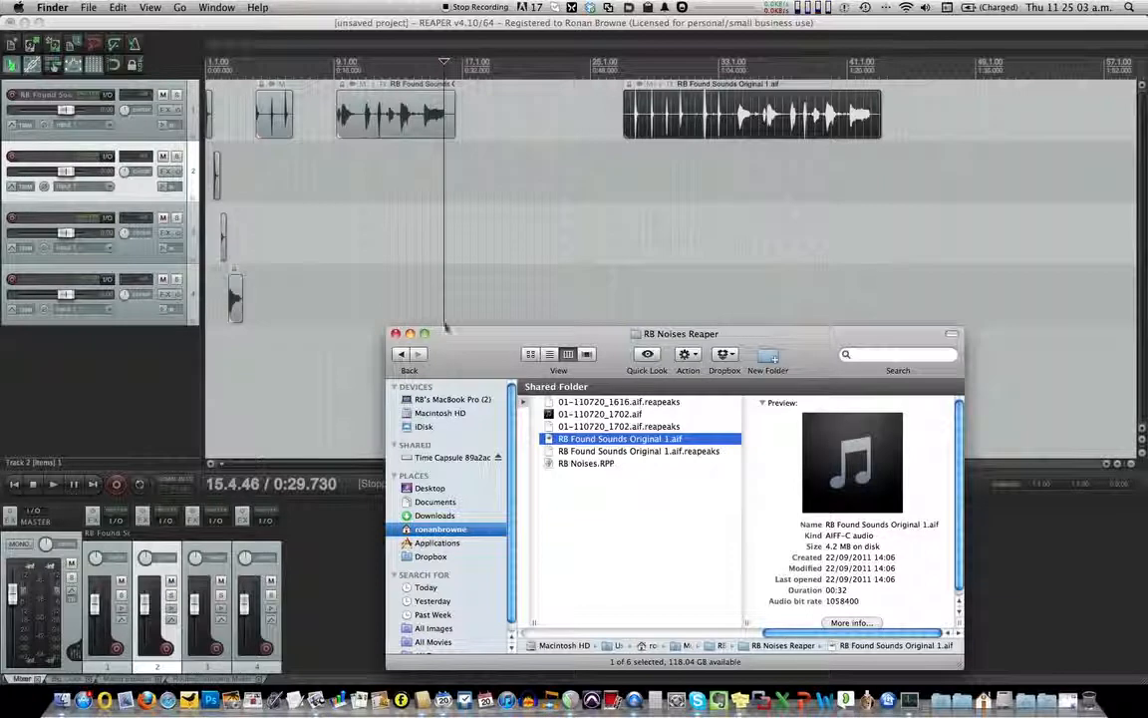
Play the first-track clip starting at 0:16.373 and trim its start to the louder second sound.
click(473, 294)
click(342, 118)
scroll(342, 123, up, 8)
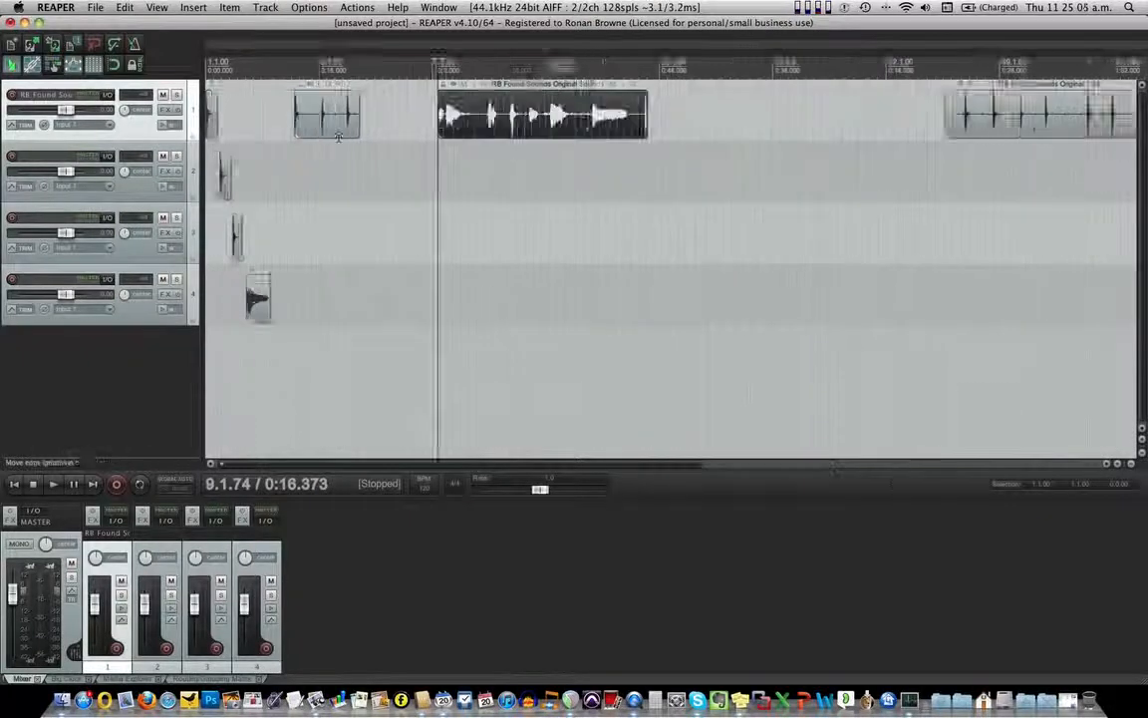
key(space)
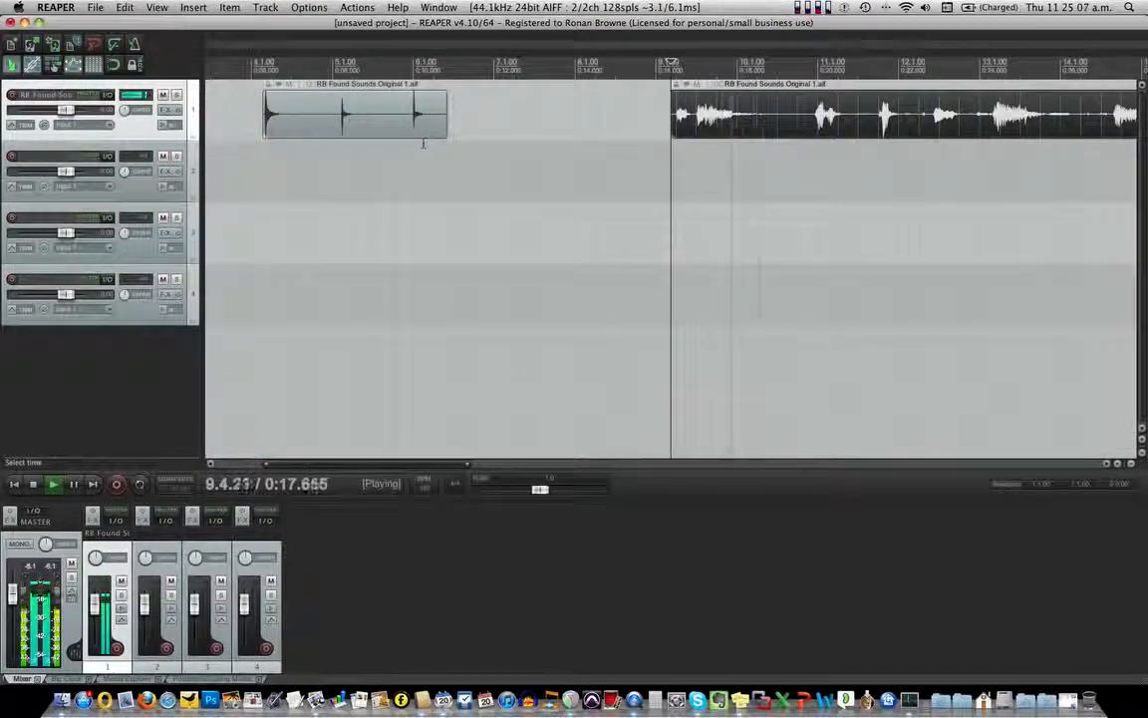
key(space)
drag(671, 118, 697, 123)
Split the clip at 0:18.968 and move the separated sound onto the fourth track after the existing one.
click(775, 127)
key(s)
drag(737, 118, 470, 314)
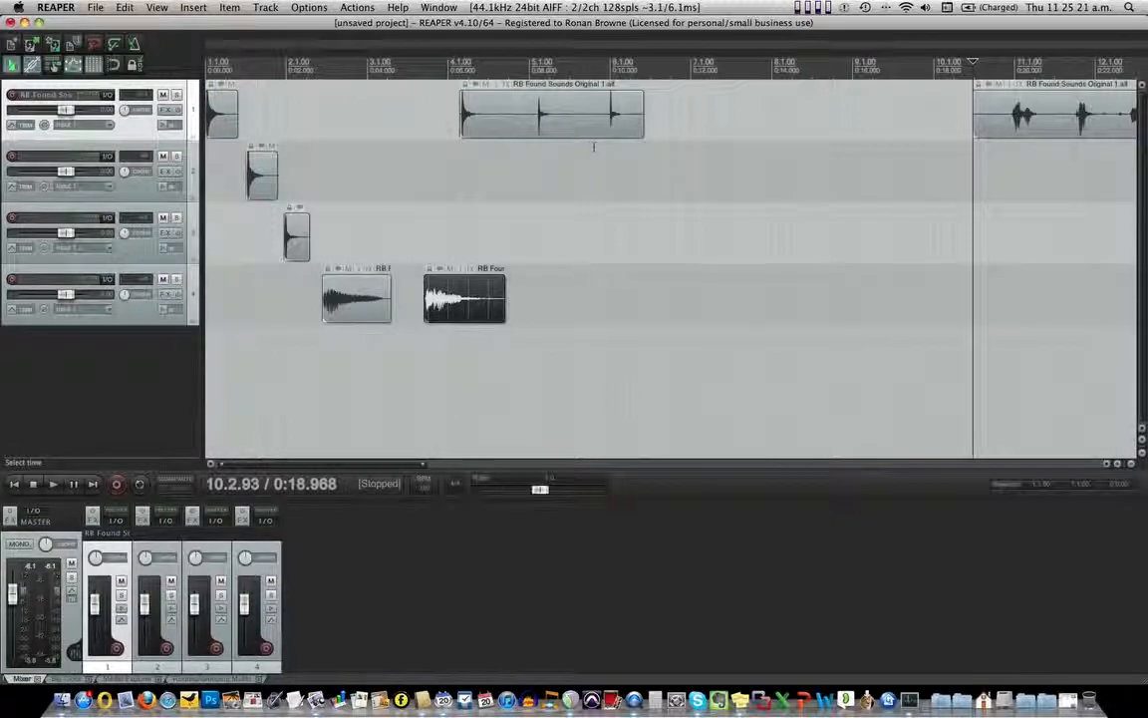
Move the second clip on the fourth track to about 0:10.5 and the three-hit clip to about 0:10.
drag(454, 312, 632, 312)
drag(530, 135, 686, 127)
drag(614, 299, 646, 299)
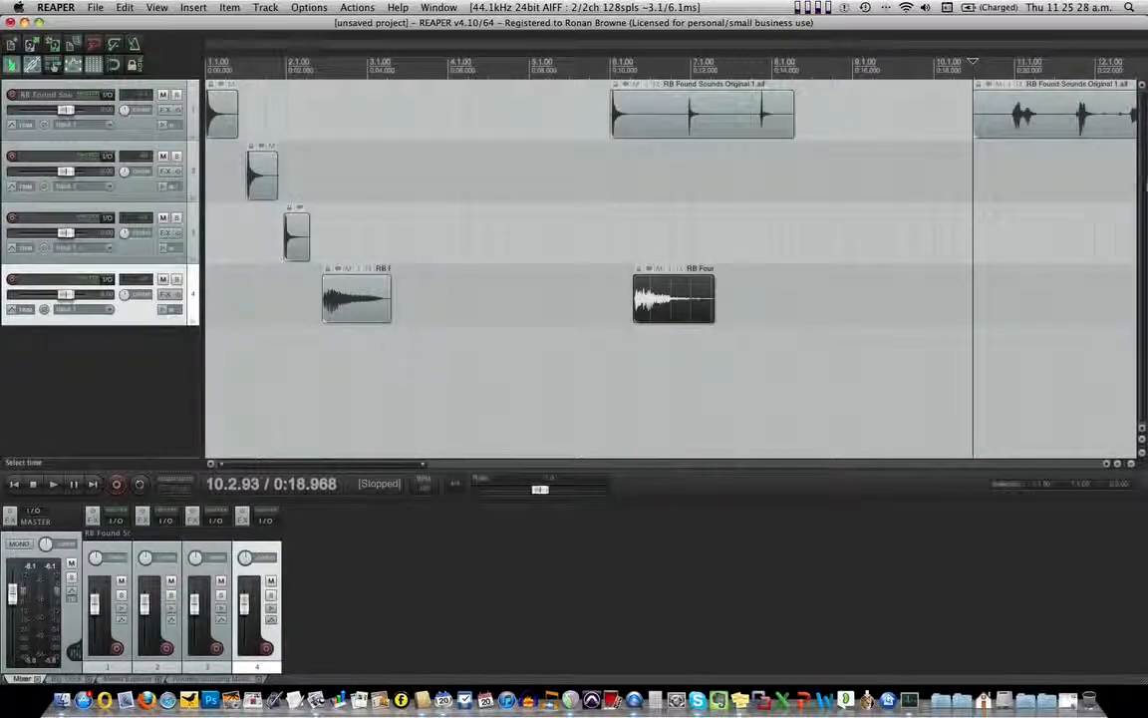
Trim the start of the last first-track clip to its first sound and move the clip to about 0:16.9.
drag(978, 125, 1012, 125)
key(space)
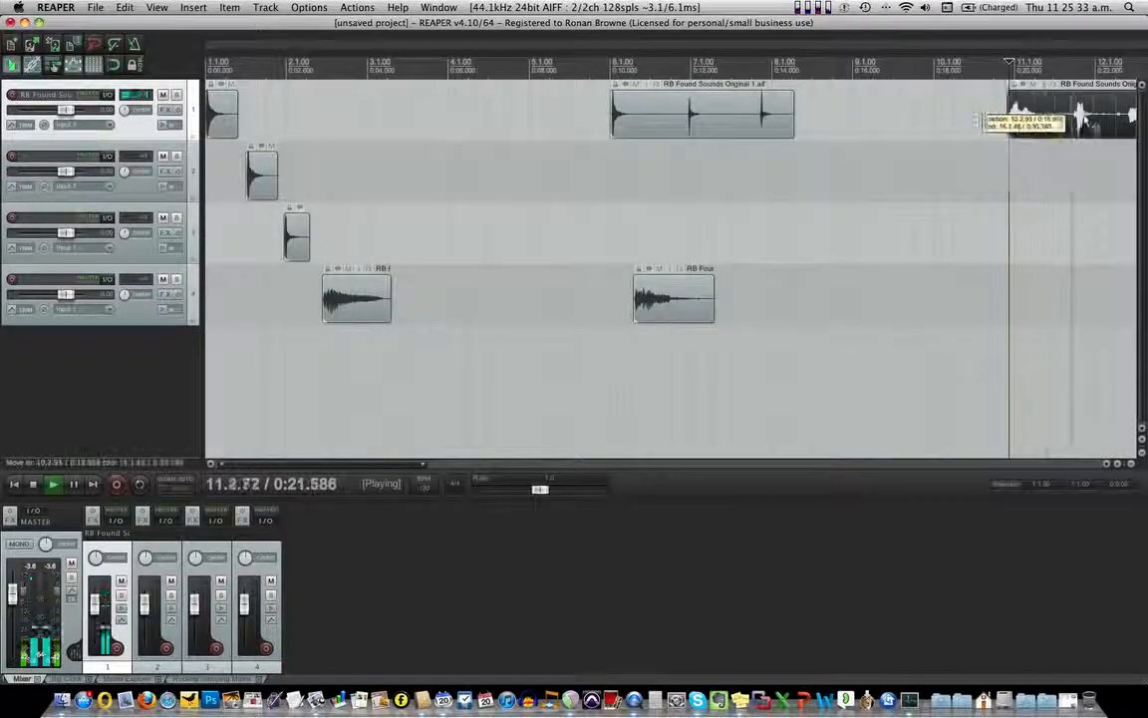
drag(1092, 120, 973, 119)
key(space)
Play the moved clip, split it at 0:20.910, and remove the part before the split.
click(954, 133)
key(space)
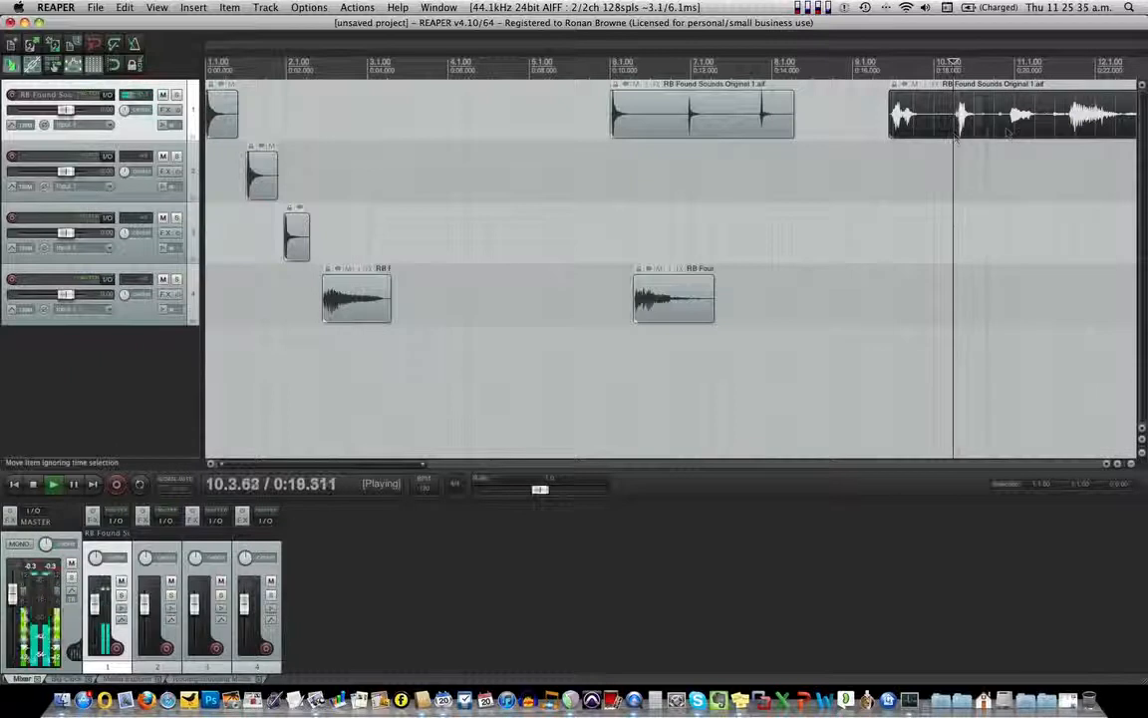
key(space)
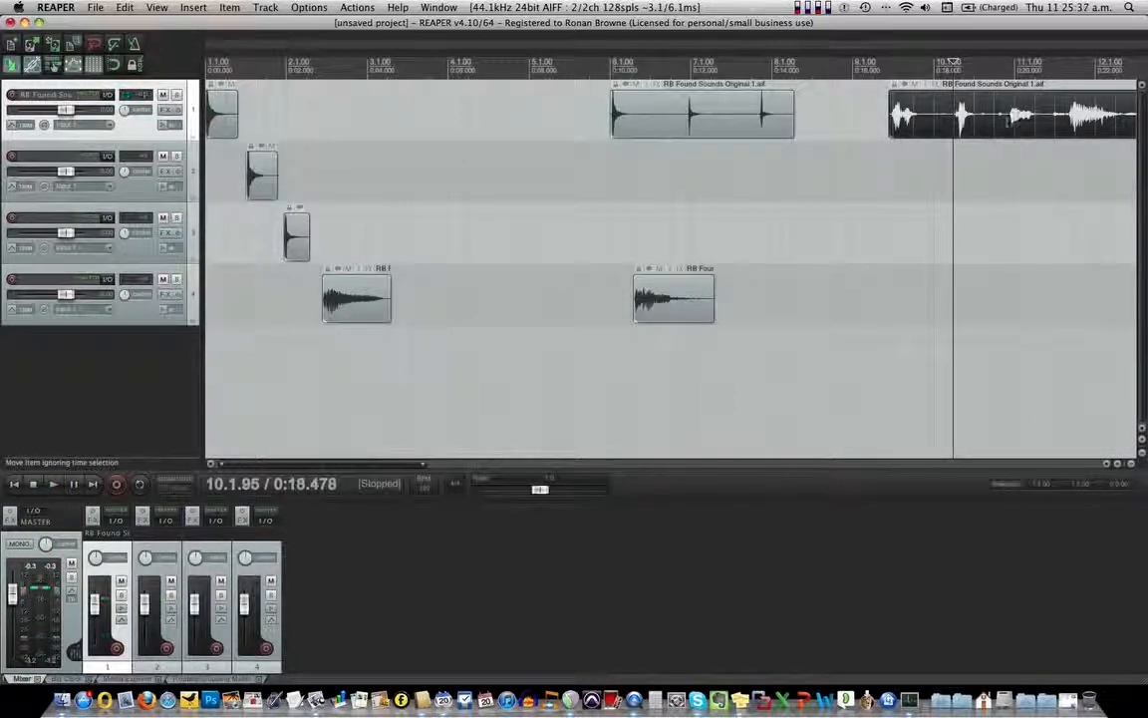
click(1051, 125)
key(s)
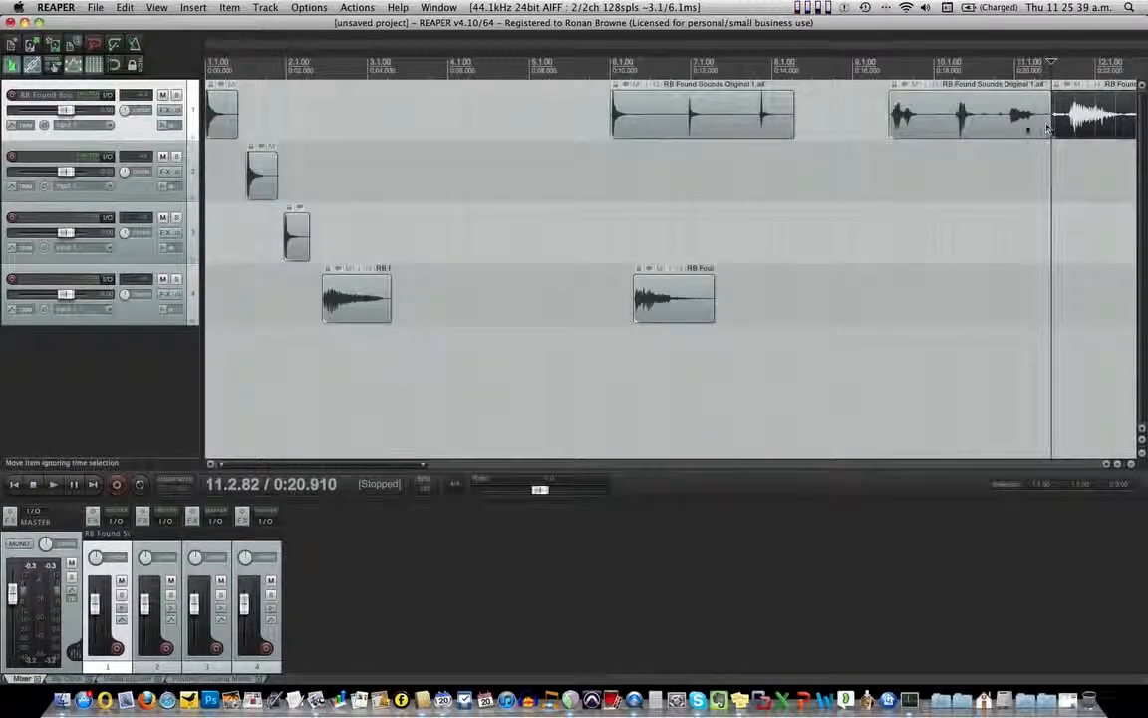
click(959, 127)
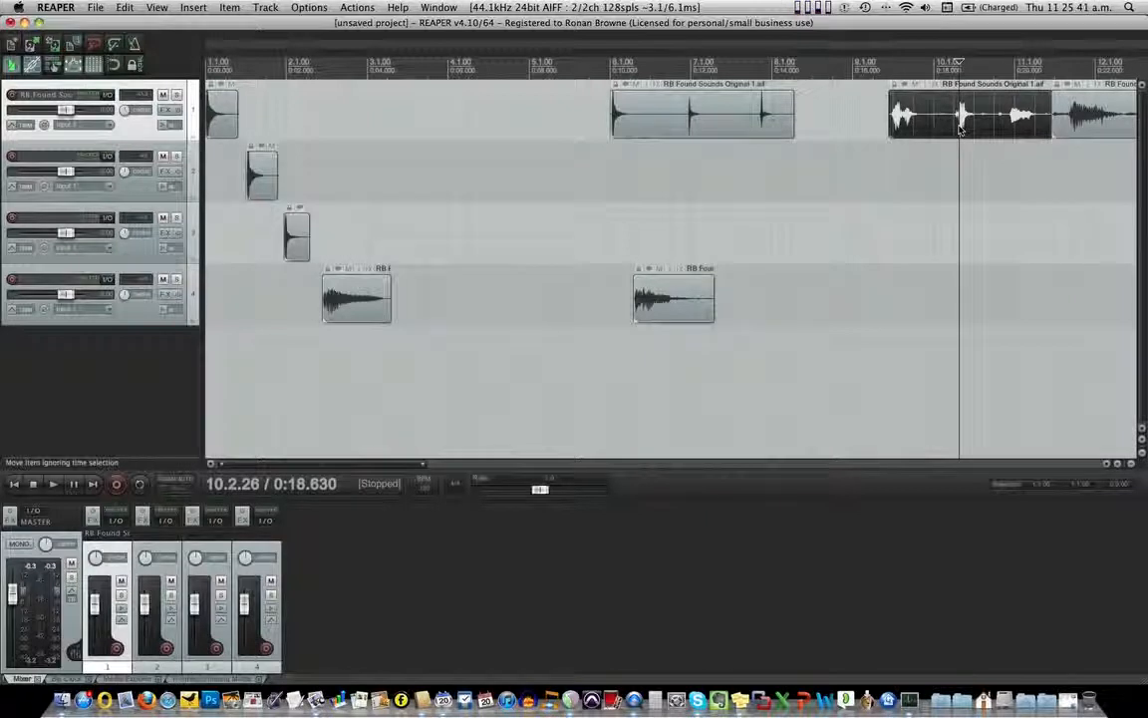
right_click(942, 128)
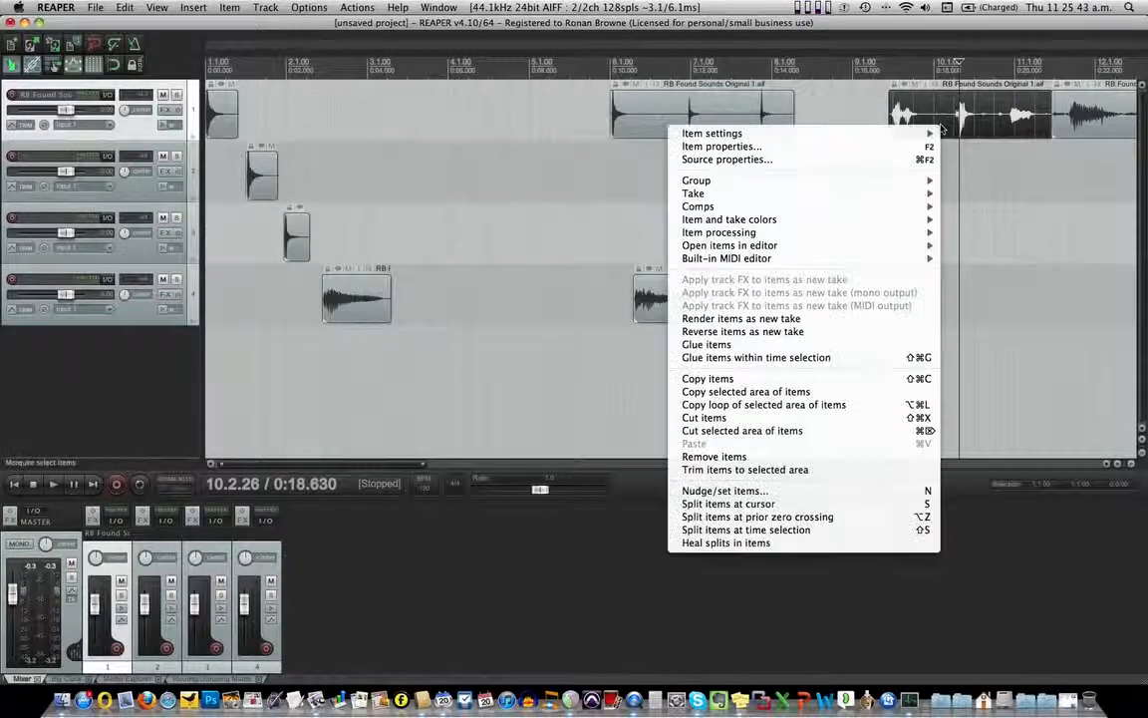
click(733, 457)
Move the remaining first-track clip to about 0:17.2 and play it from its start.
drag(1052, 118, 905, 124)
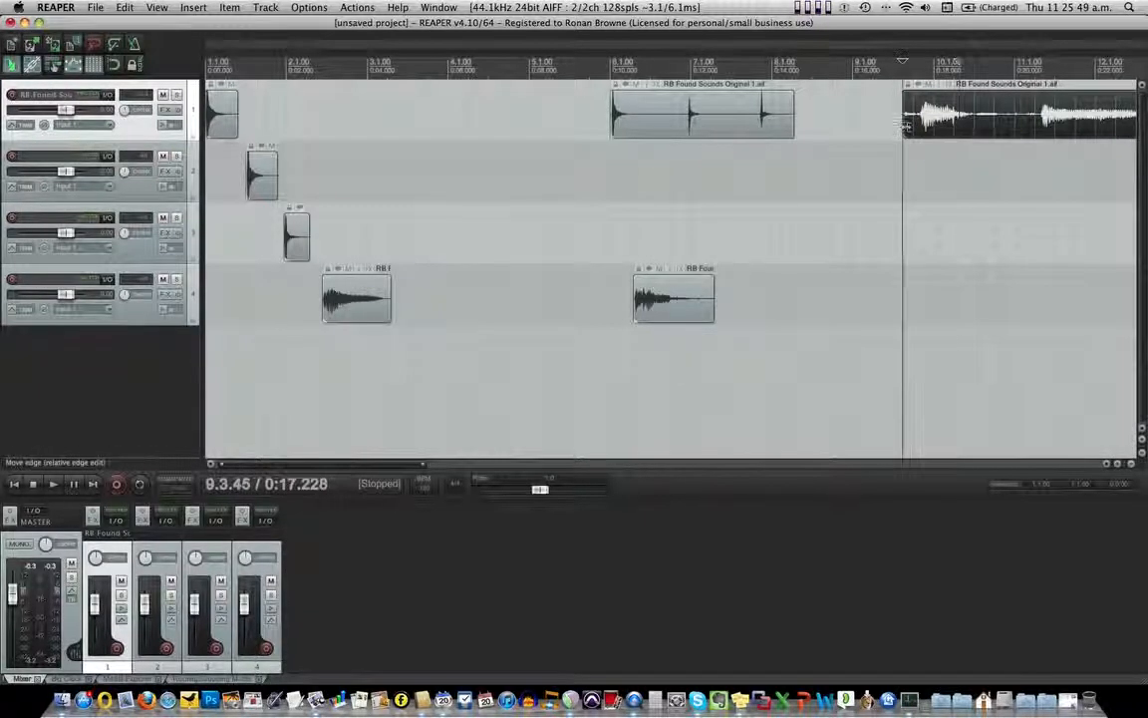
key(space)
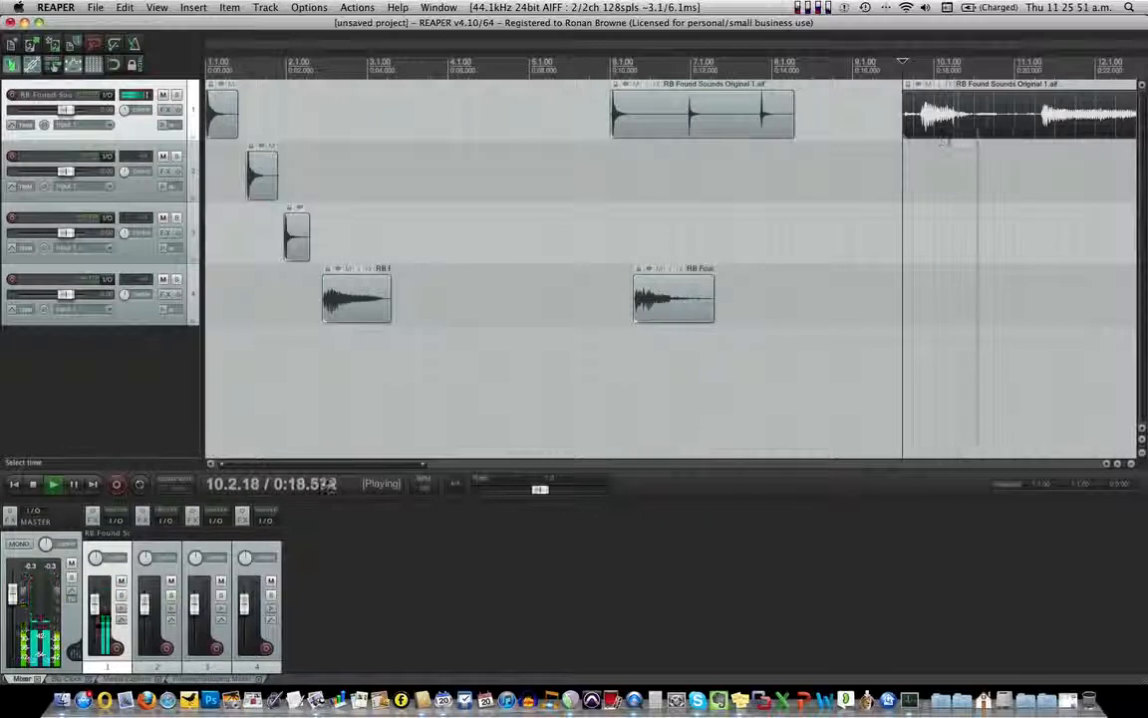
key(space)
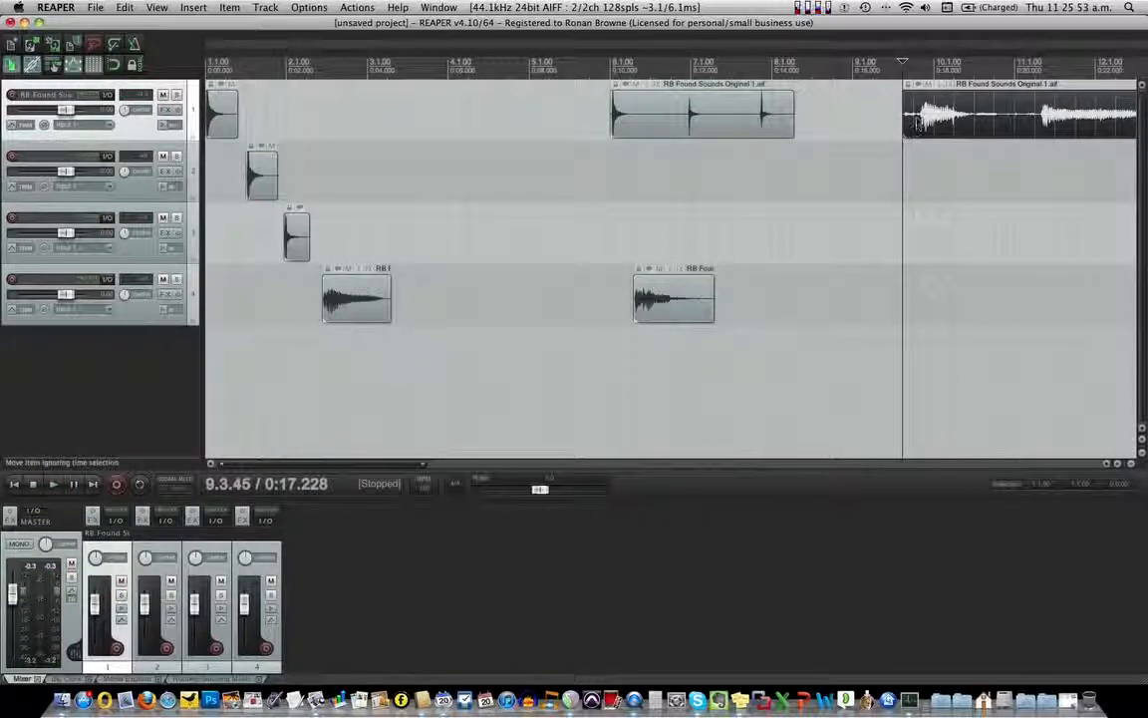
Split the clip at 0:17.675, between the quiet opening sound and the louder one.
click(918, 123)
scroll(915, 129, up, 5)
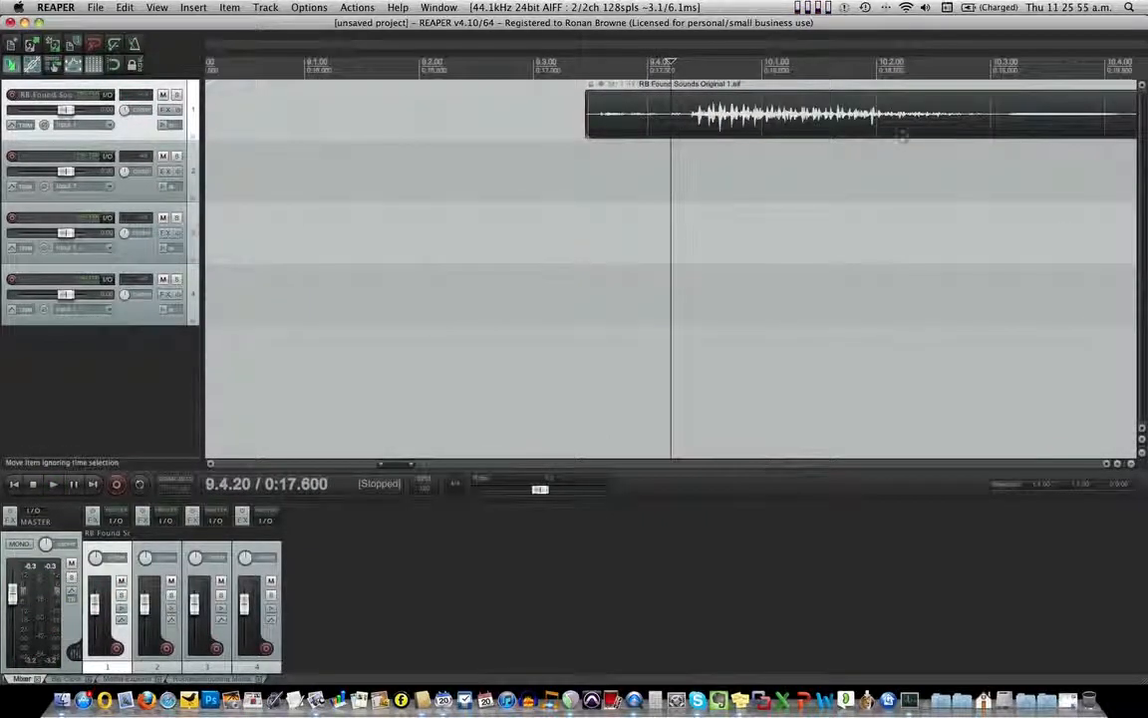
click(586, 119)
key(space)
key(space)
click(668, 130)
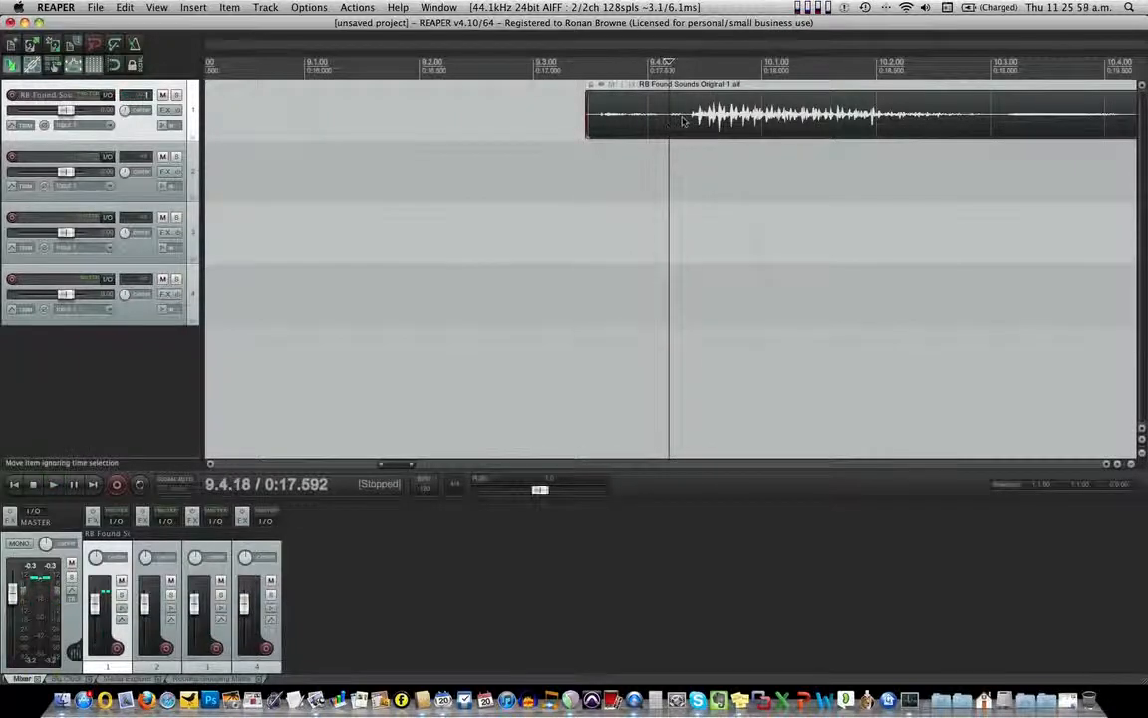
click(688, 121)
key(s)
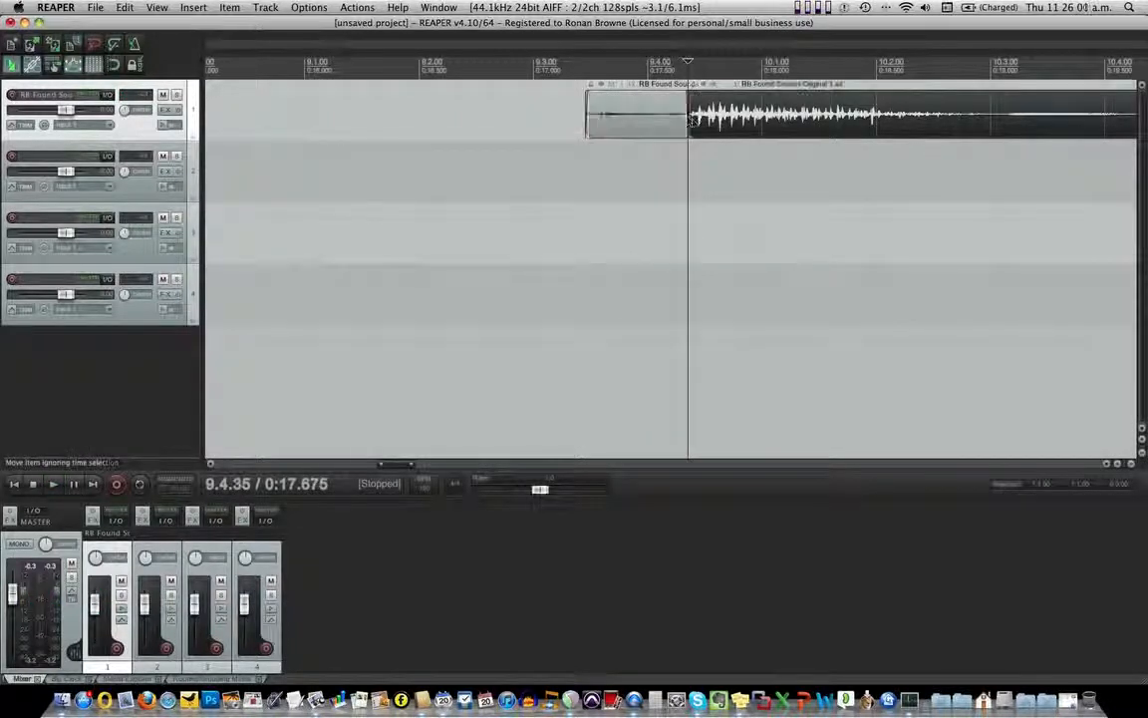
Move the short quiet clip earlier on the first track to about 0:16.3 and play it.
drag(617, 121, 403, 121)
click(376, 123)
key(space)
key(space)
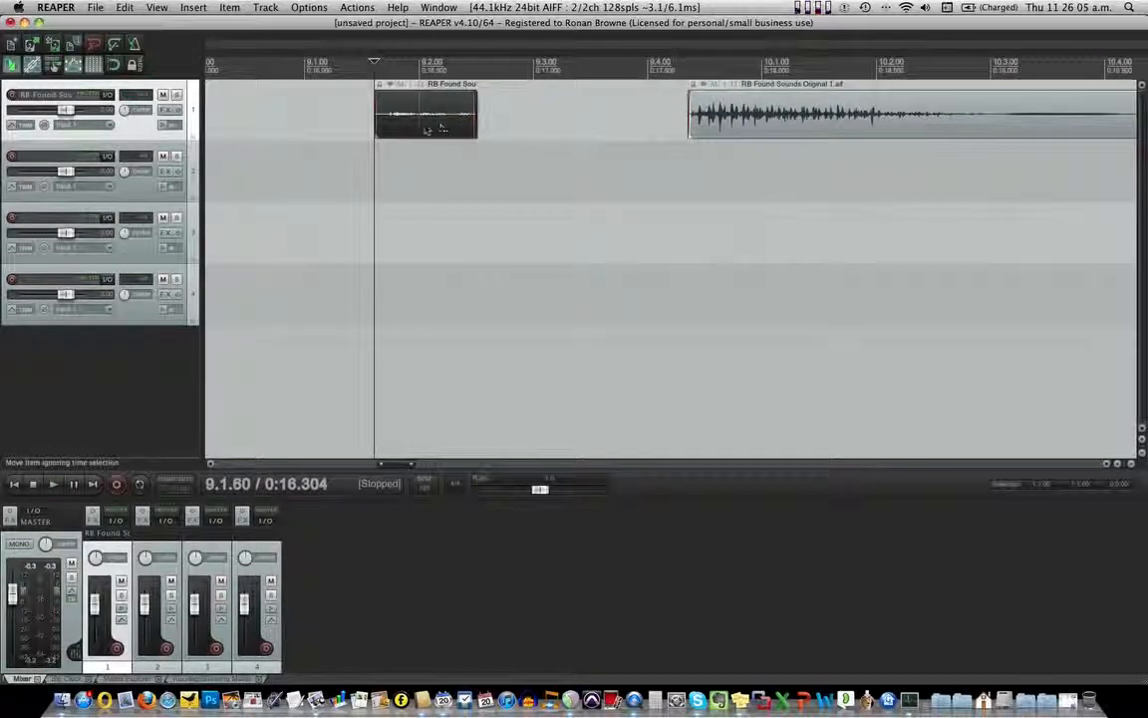
Normalize the short quiet clip's take volume in its item properties, apply it, and play the clip.
right_click(424, 127)
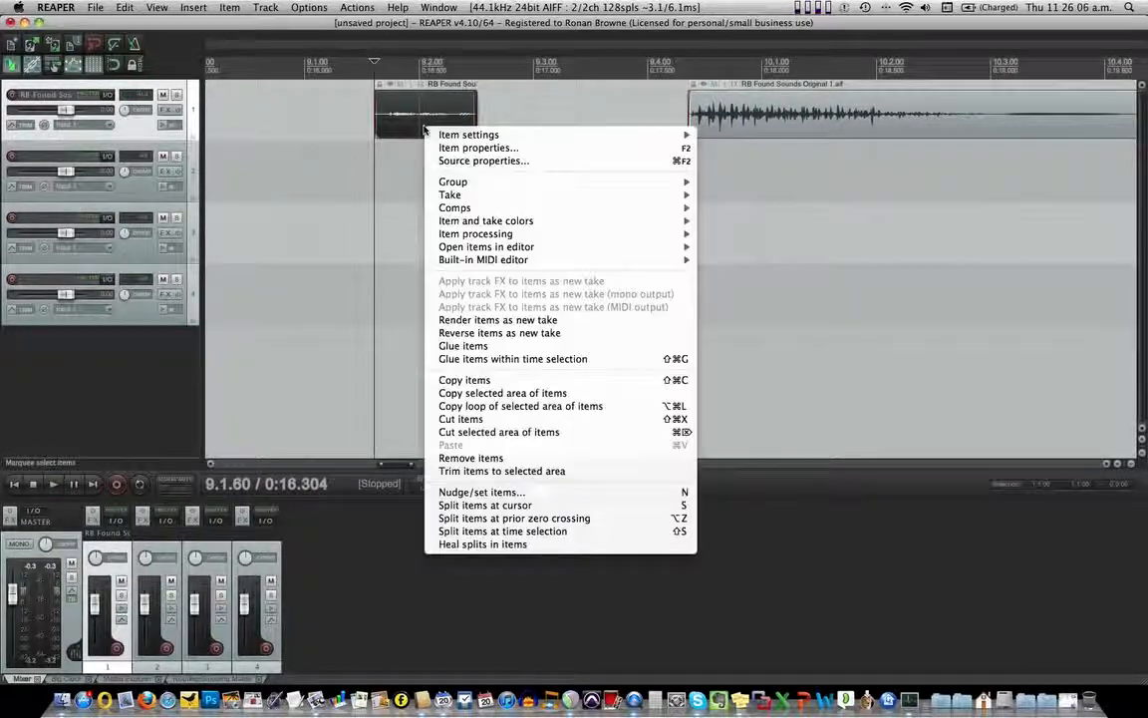
click(479, 147)
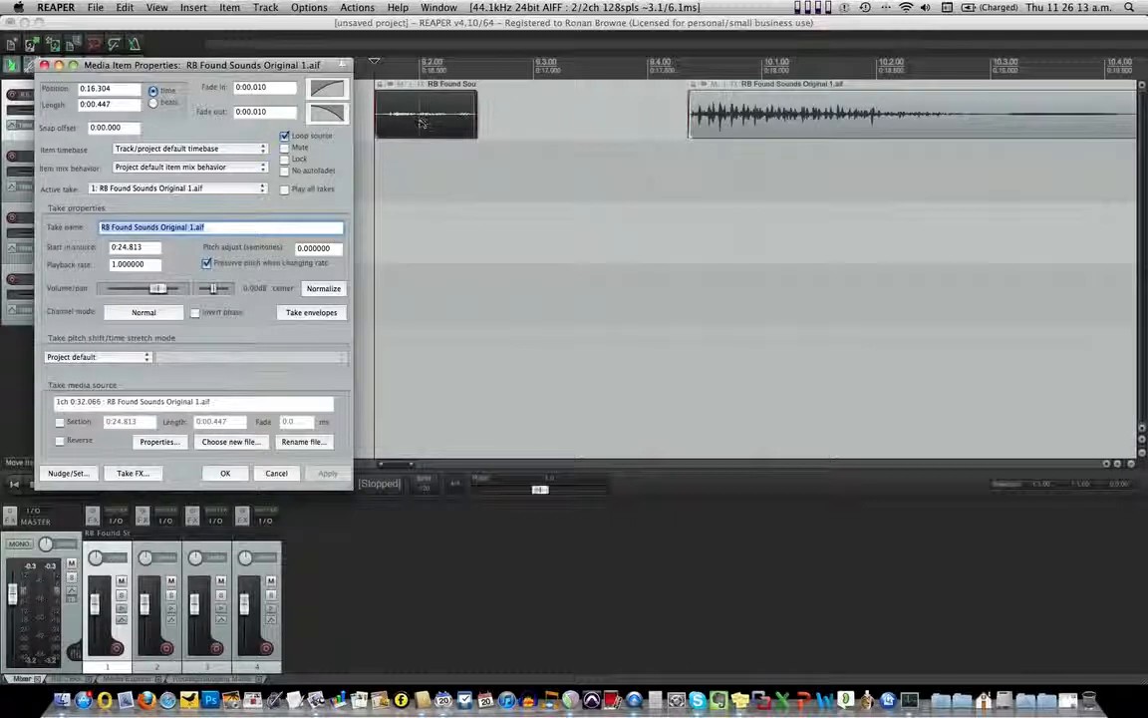
drag(157, 290, 166, 290)
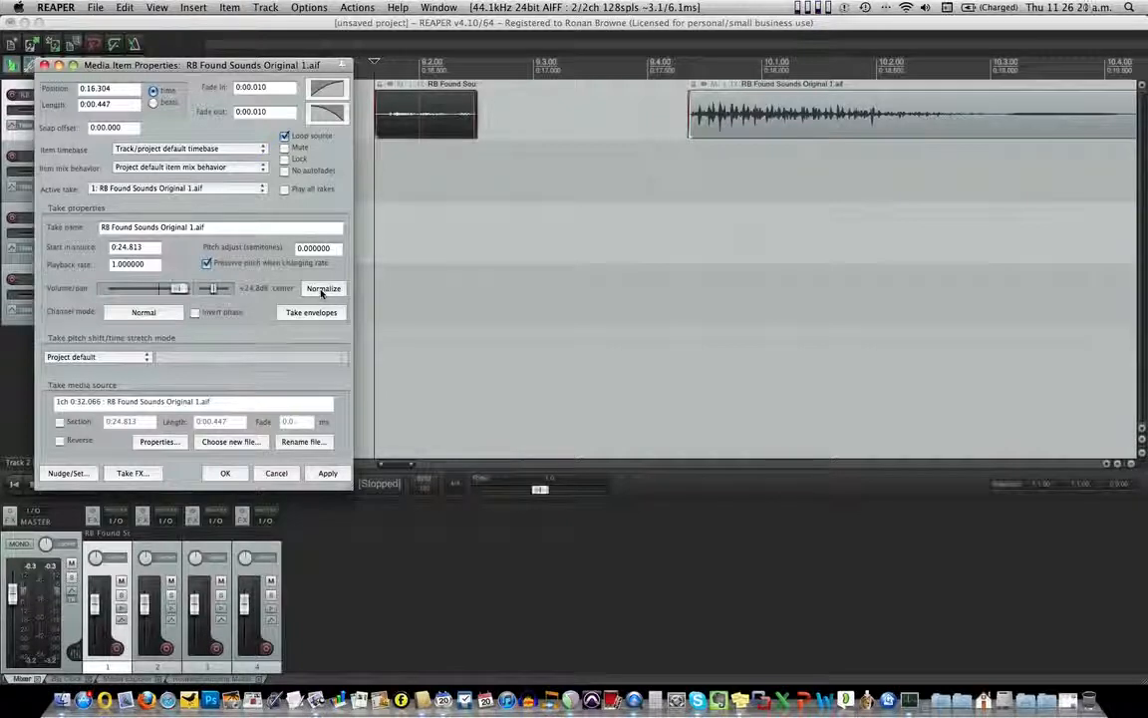
click(328, 473)
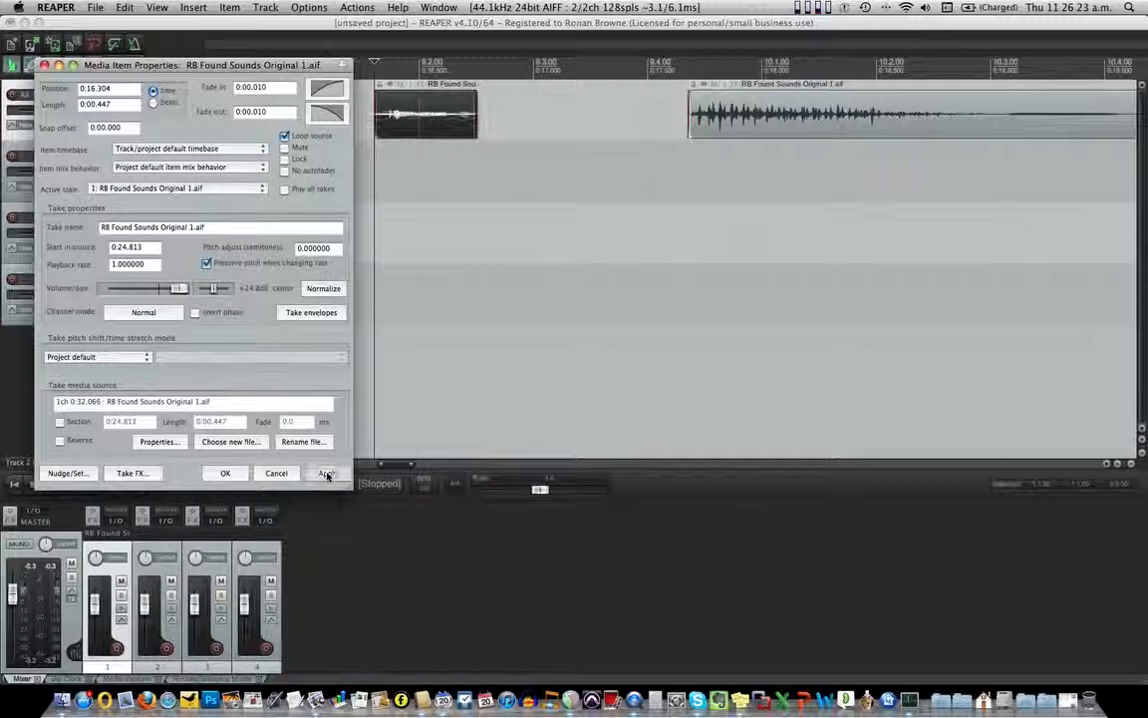
click(327, 473)
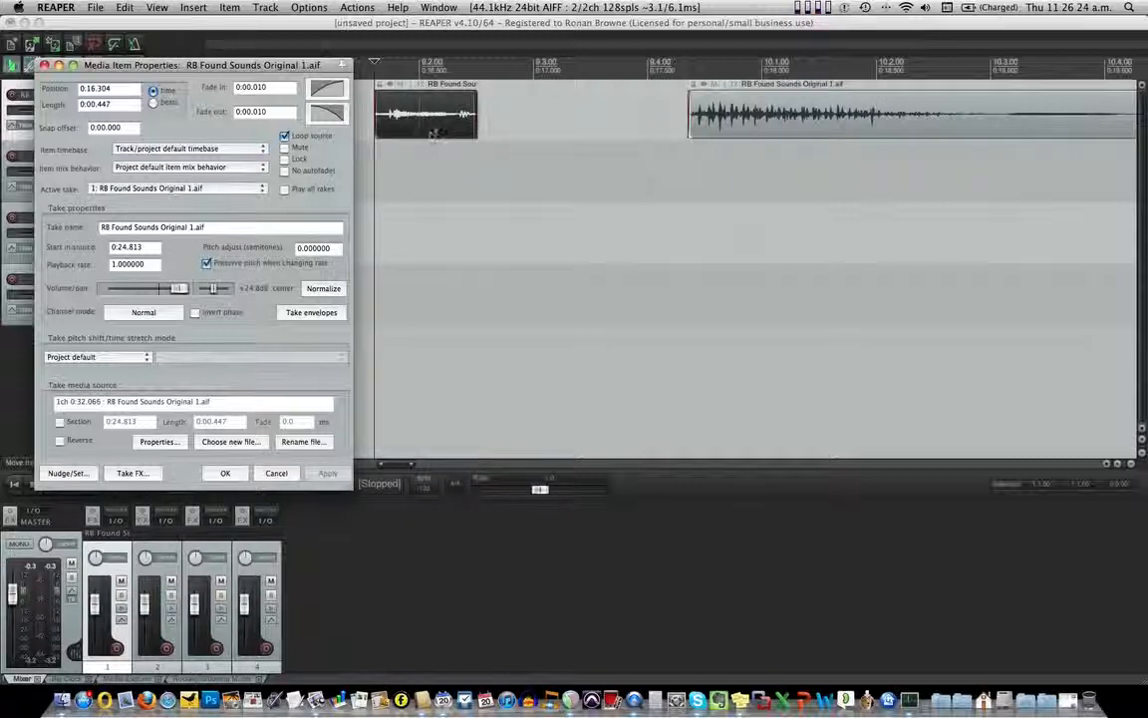
click(326, 289)
click(327, 473)
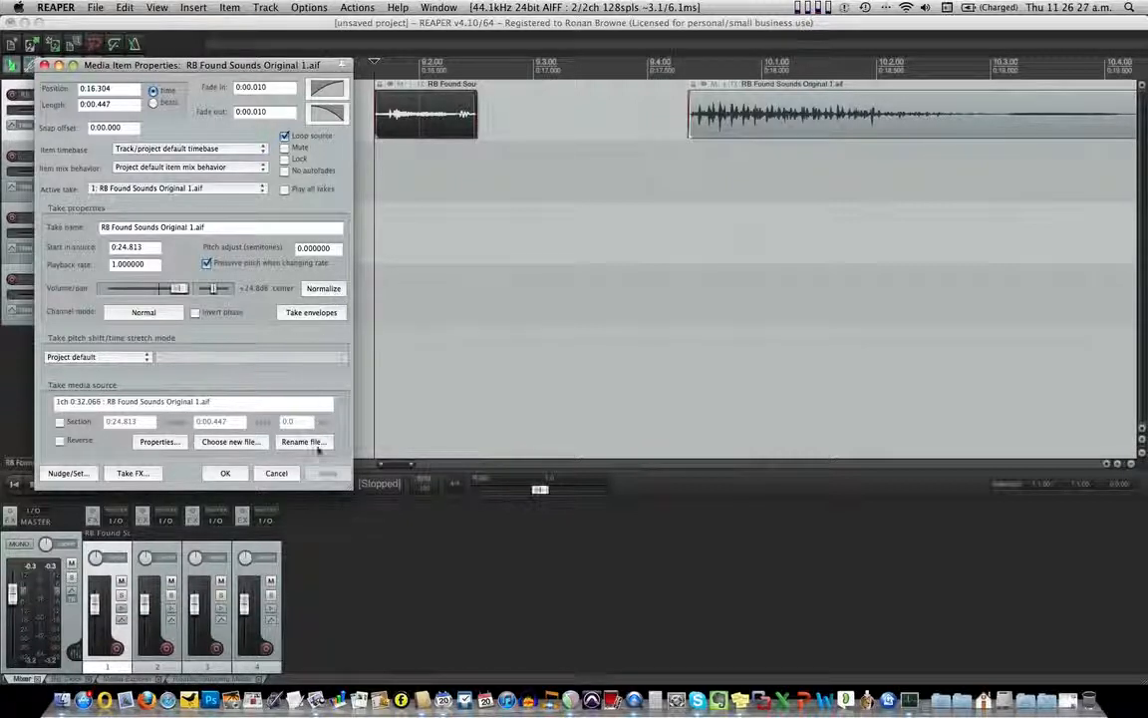
drag(189, 288, 181, 289)
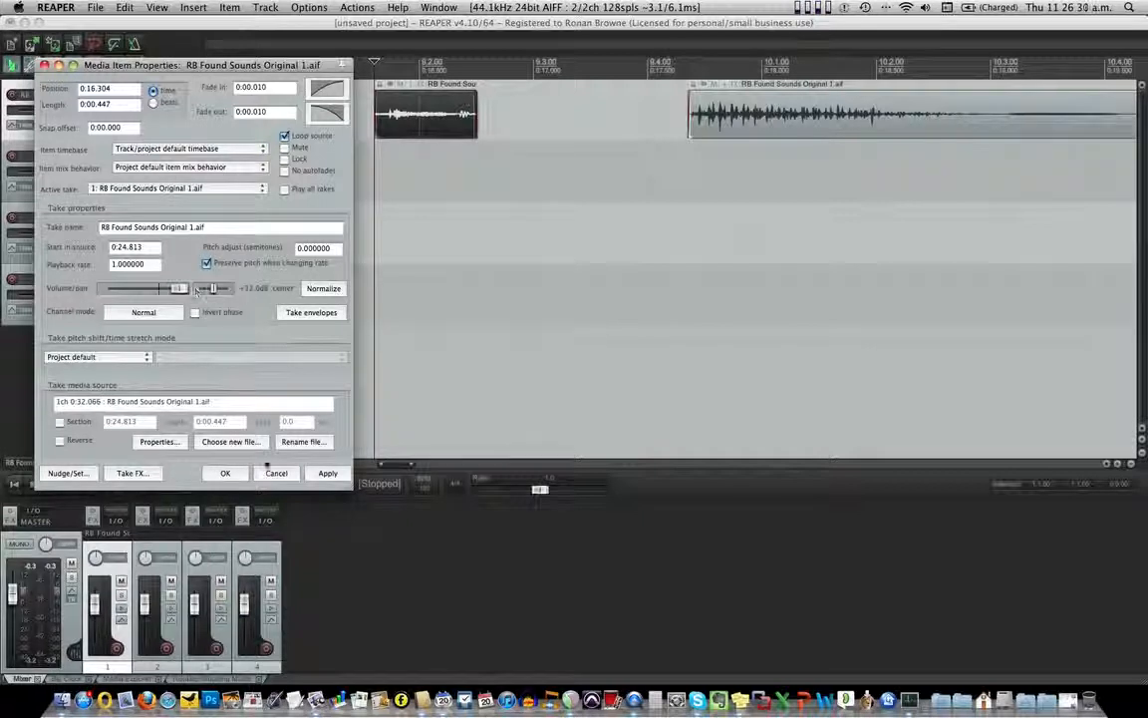
click(328, 473)
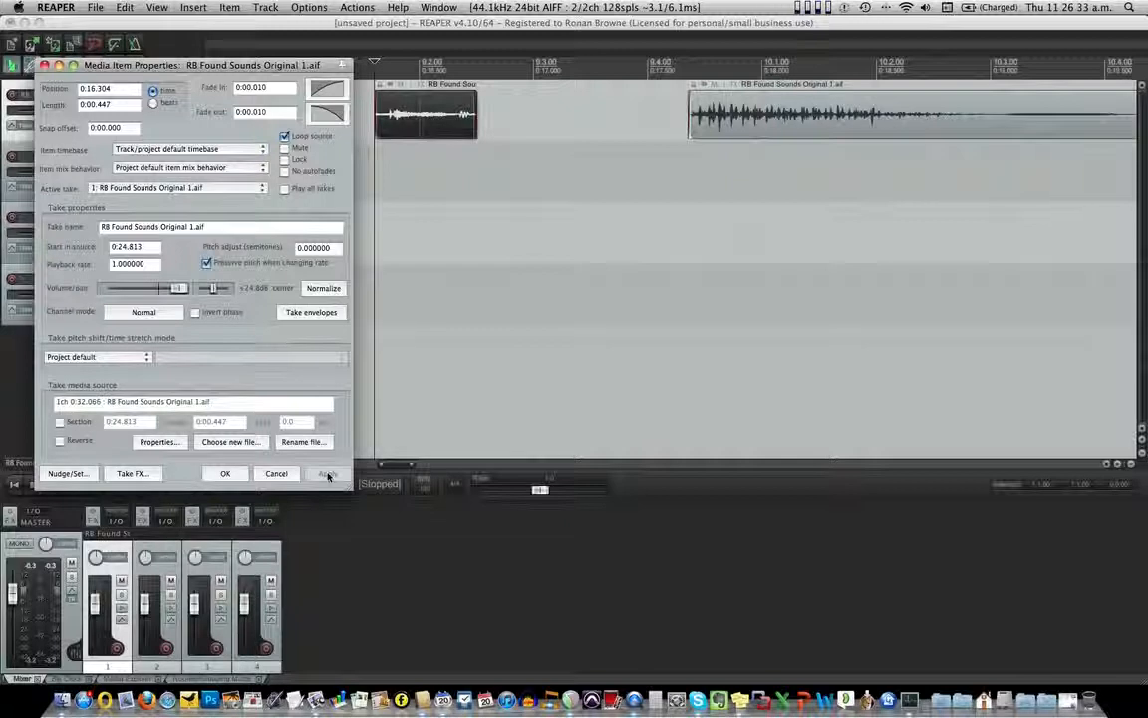
click(275, 474)
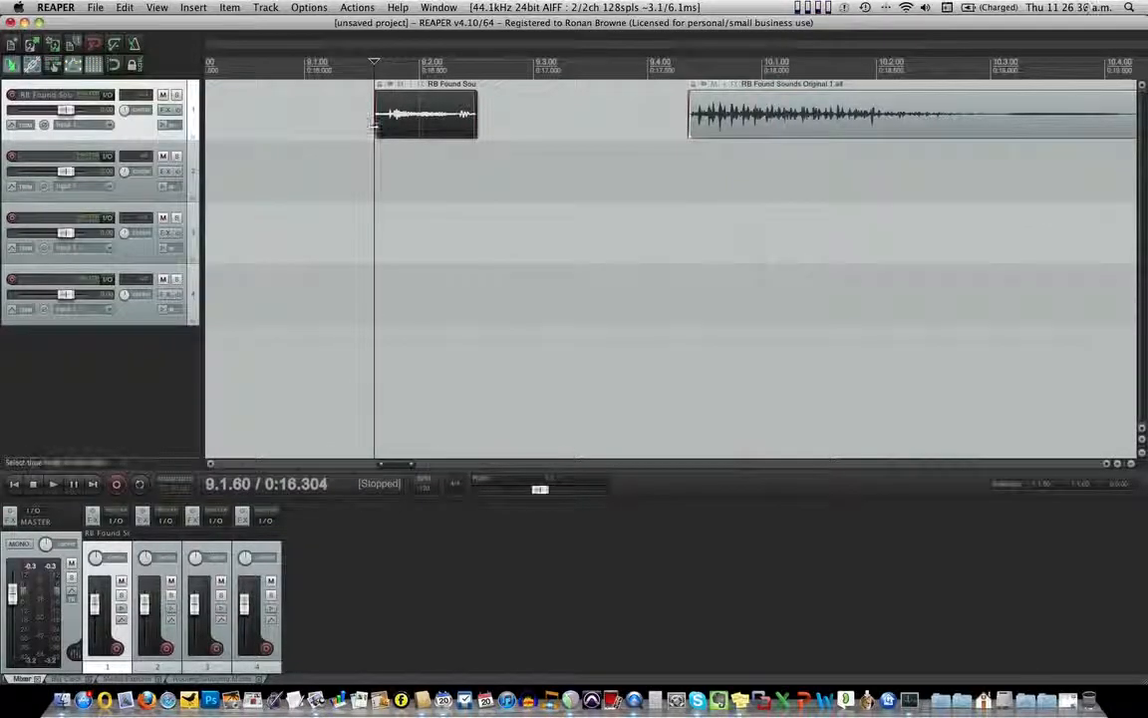
key(space)
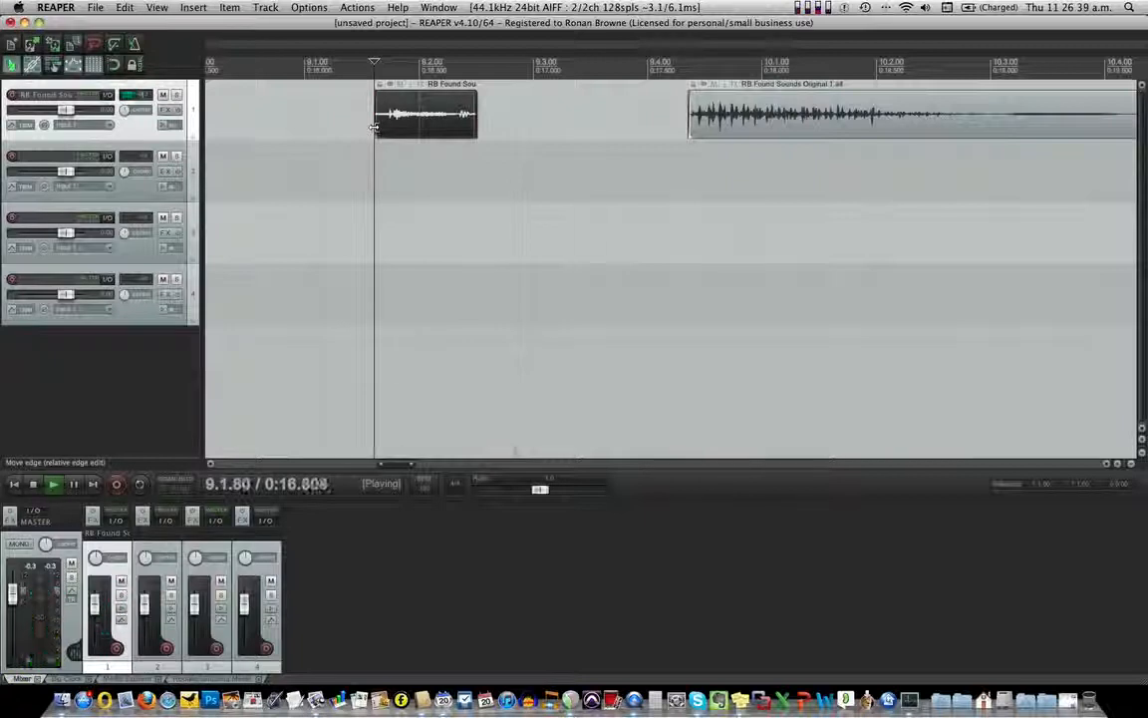
key(space)
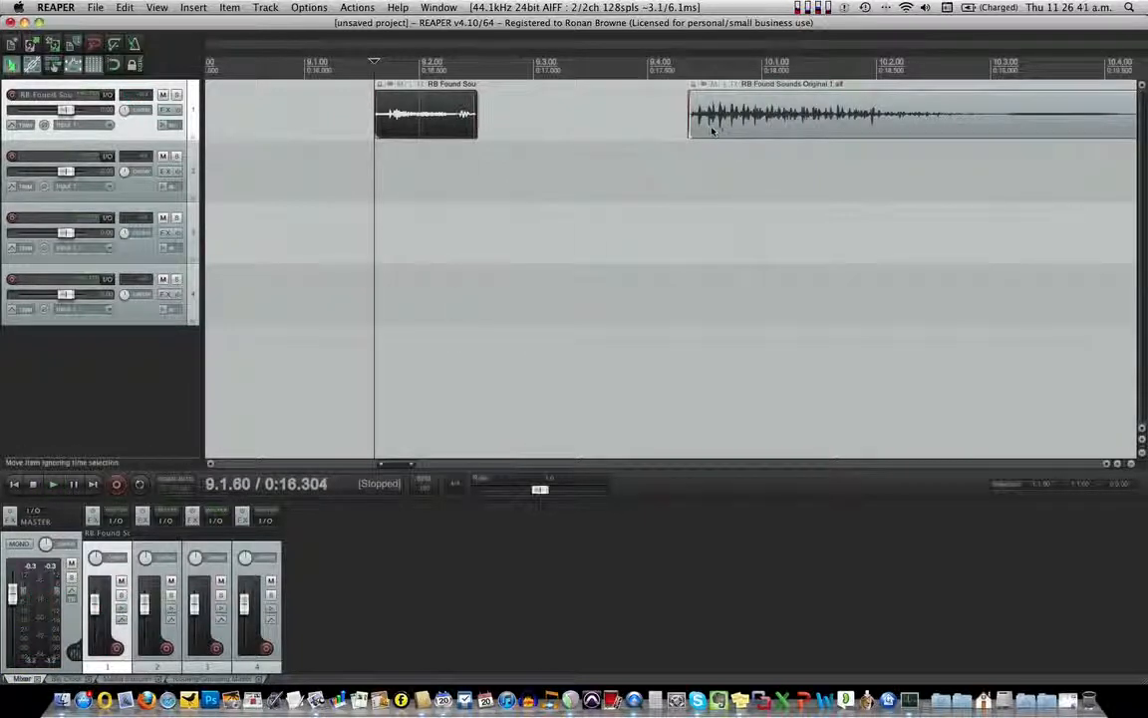
Play the following louder clip and split it at 0:19.016, after its first sound decays.
scroll(707, 133, down, 5)
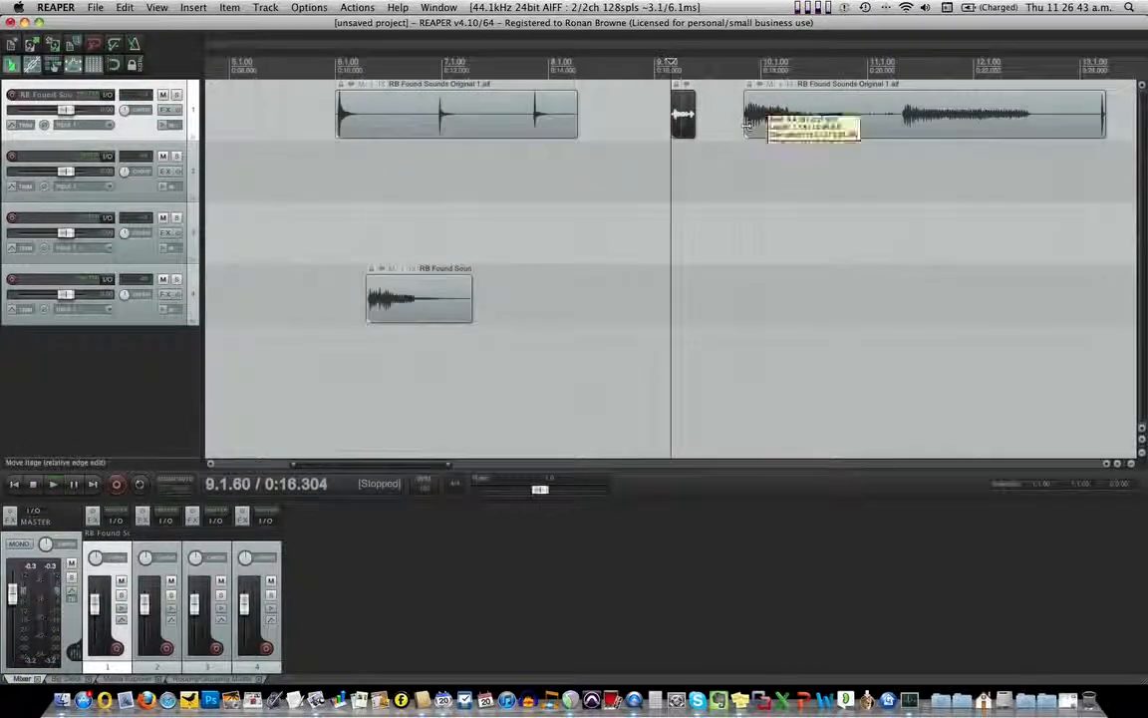
key(space)
click(746, 125)
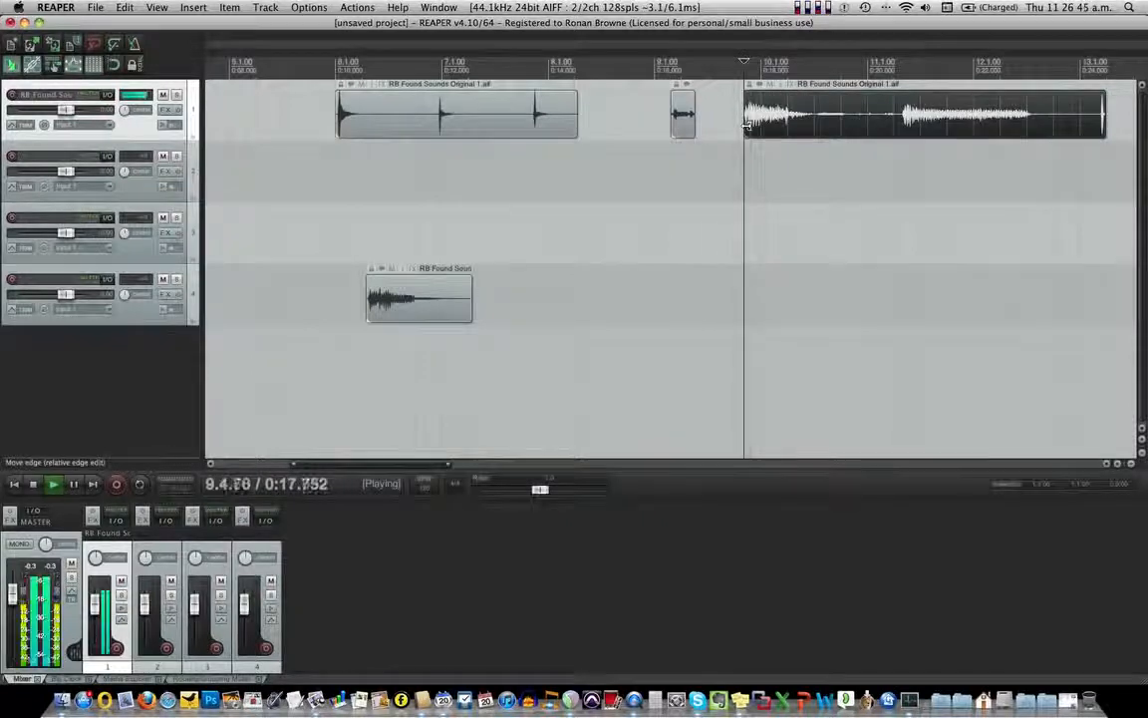
key(space)
click(815, 121)
key(s)
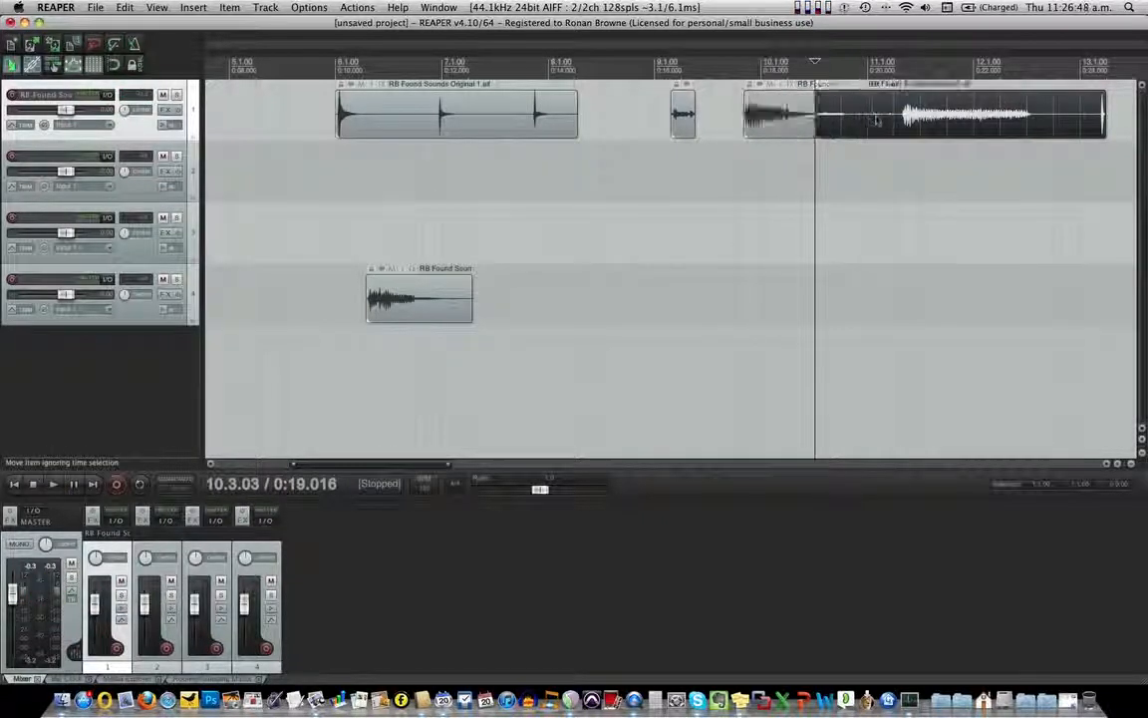
Play the remaining part and split it at 0:19.813, before the long ringing sound.
key(space)
key(space)
click(857, 124)
key(s)
Move the quiet middle piece onto the second track at about 0:16.9 and the louder clip before it to about 0:18.4.
drag(858, 121, 729, 169)
drag(787, 130, 829, 132)
Normalize the take volume of the quiet second-track clip in its item properties and apply the change.
click(722, 187)
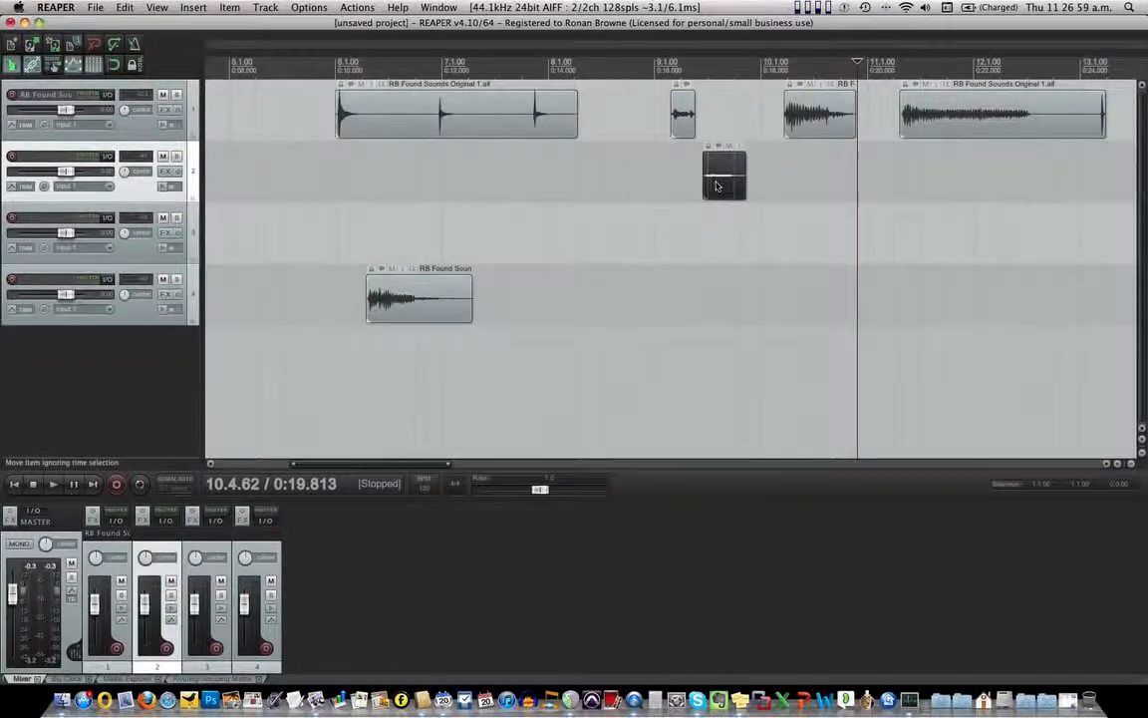
right_click(716, 185)
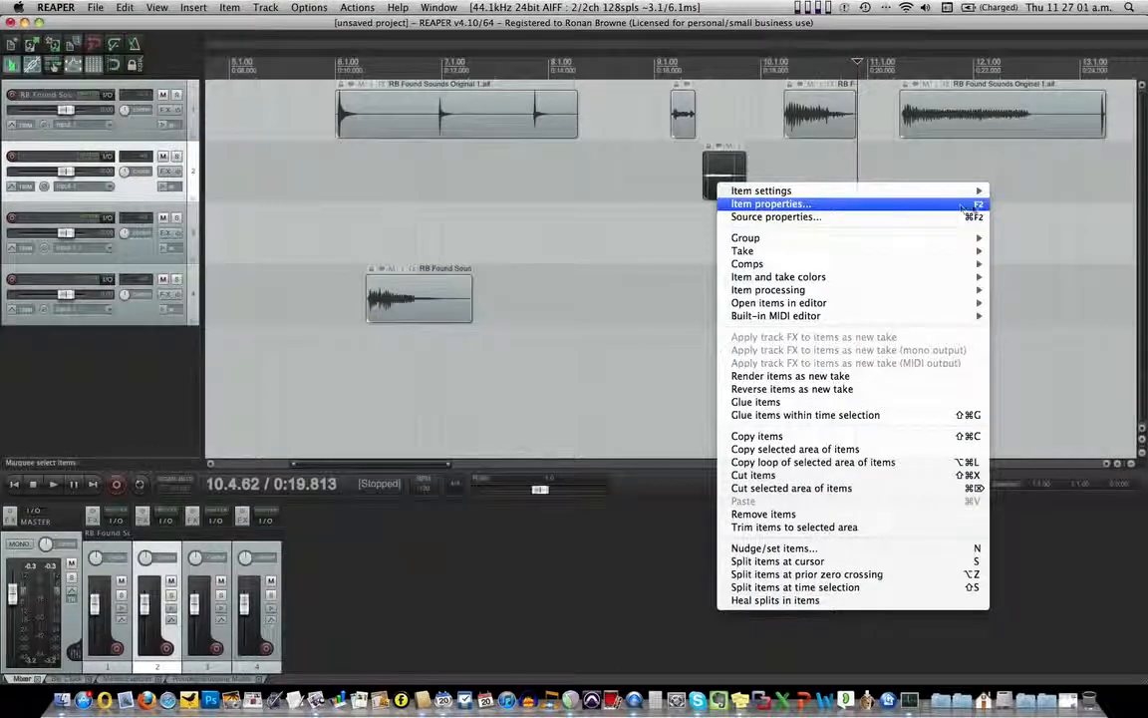
click(772, 204)
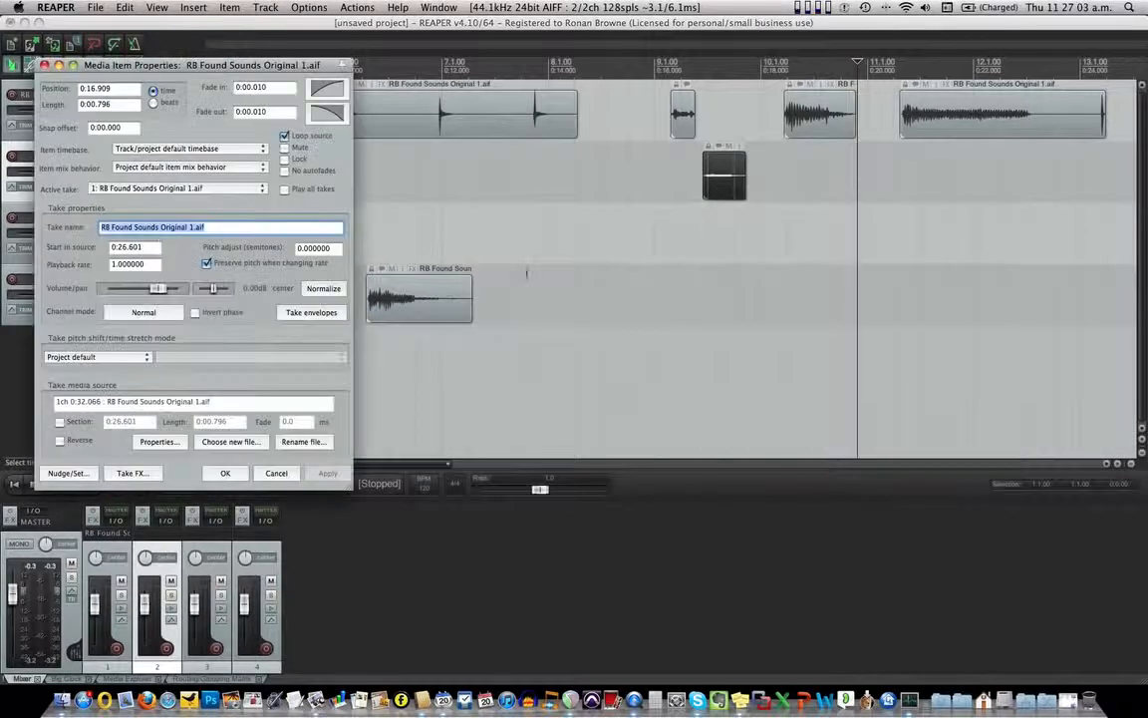
drag(164, 290, 273, 299)
click(324, 289)
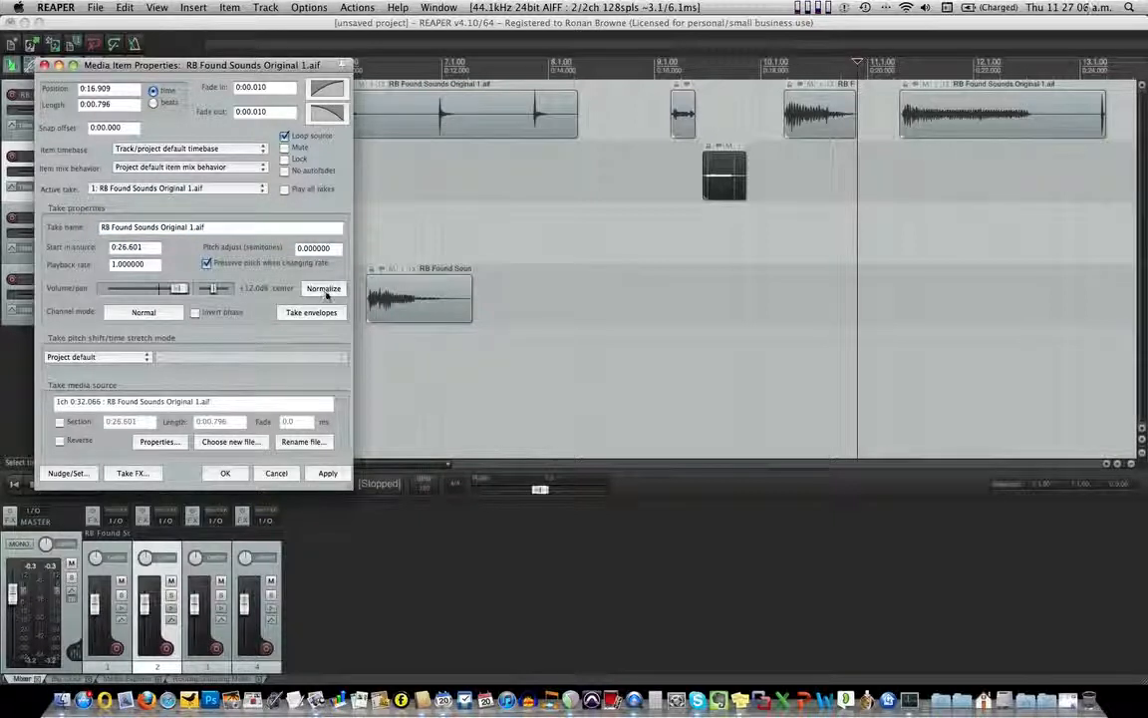
click(328, 473)
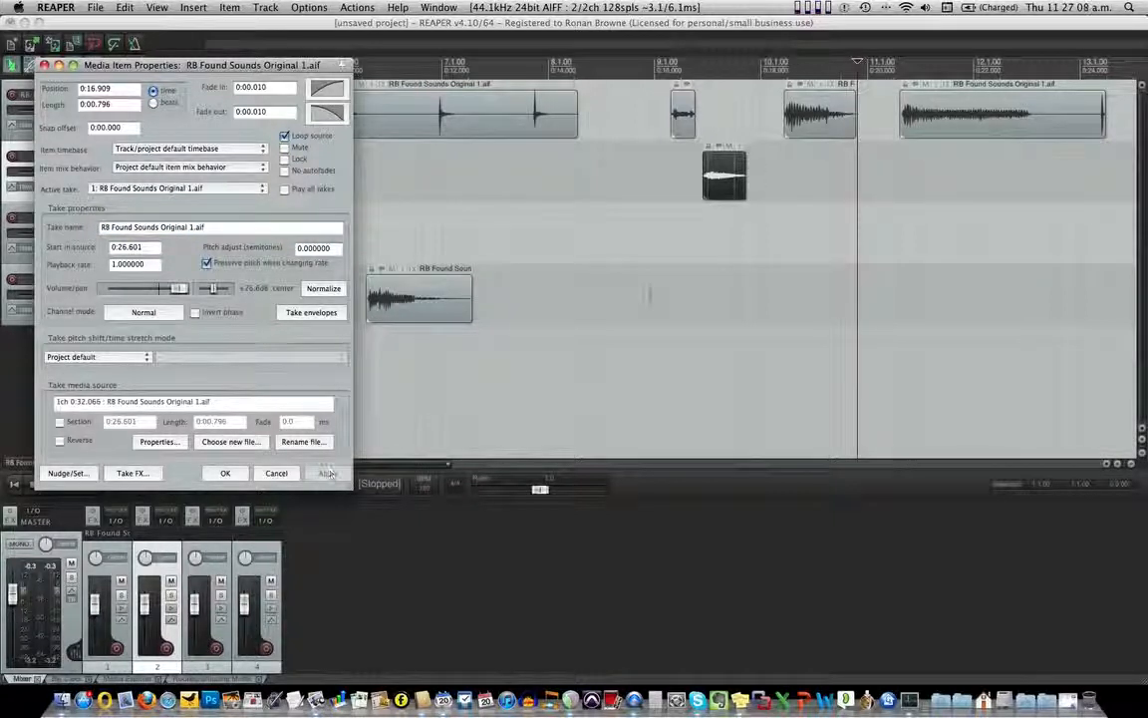
click(229, 474)
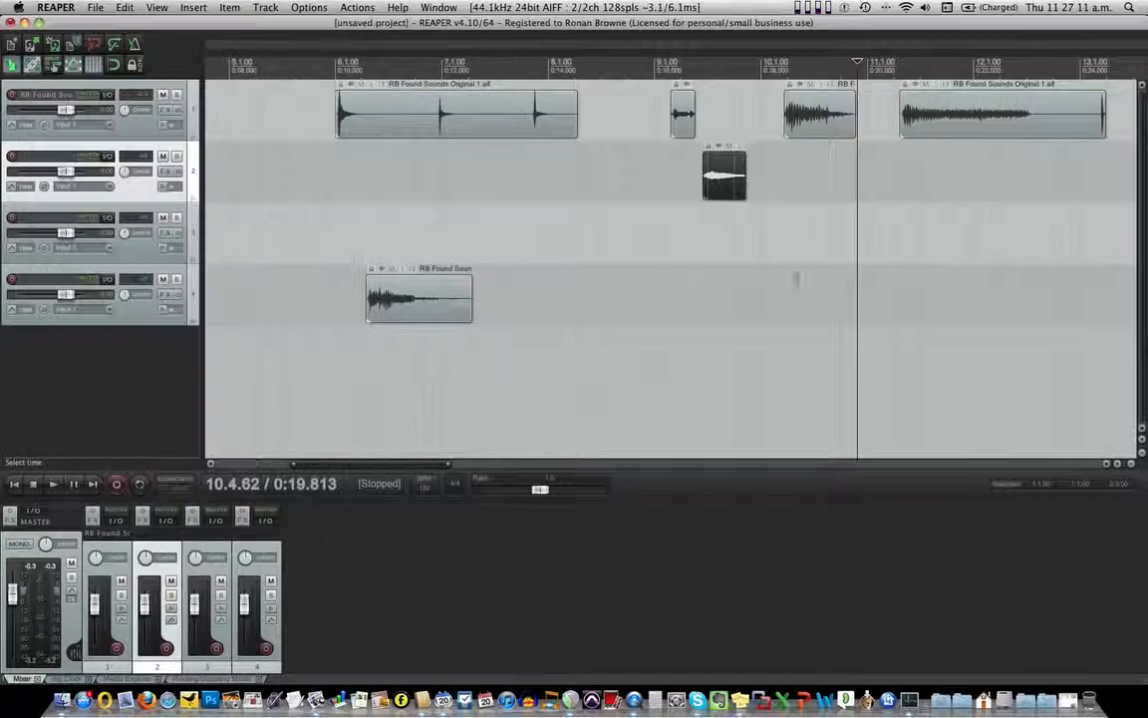
Play the normalized second-track clip and the short normalized clip on the first track to compare them.
click(705, 184)
key(space)
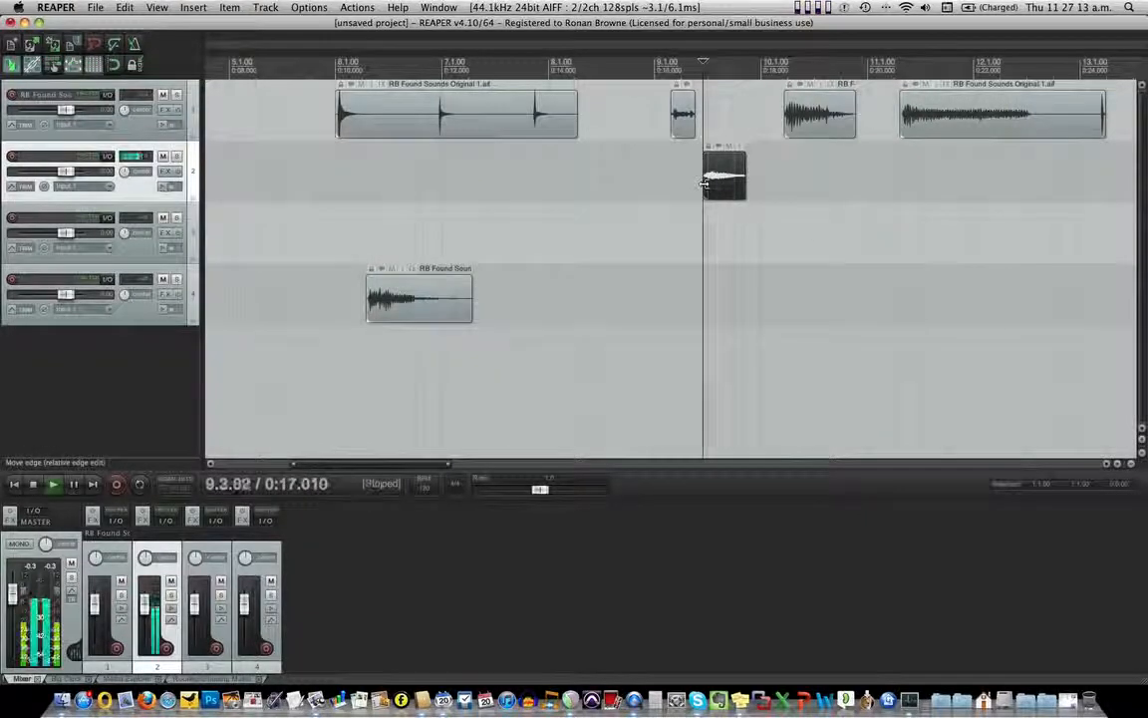
key(space)
click(674, 128)
key(space)
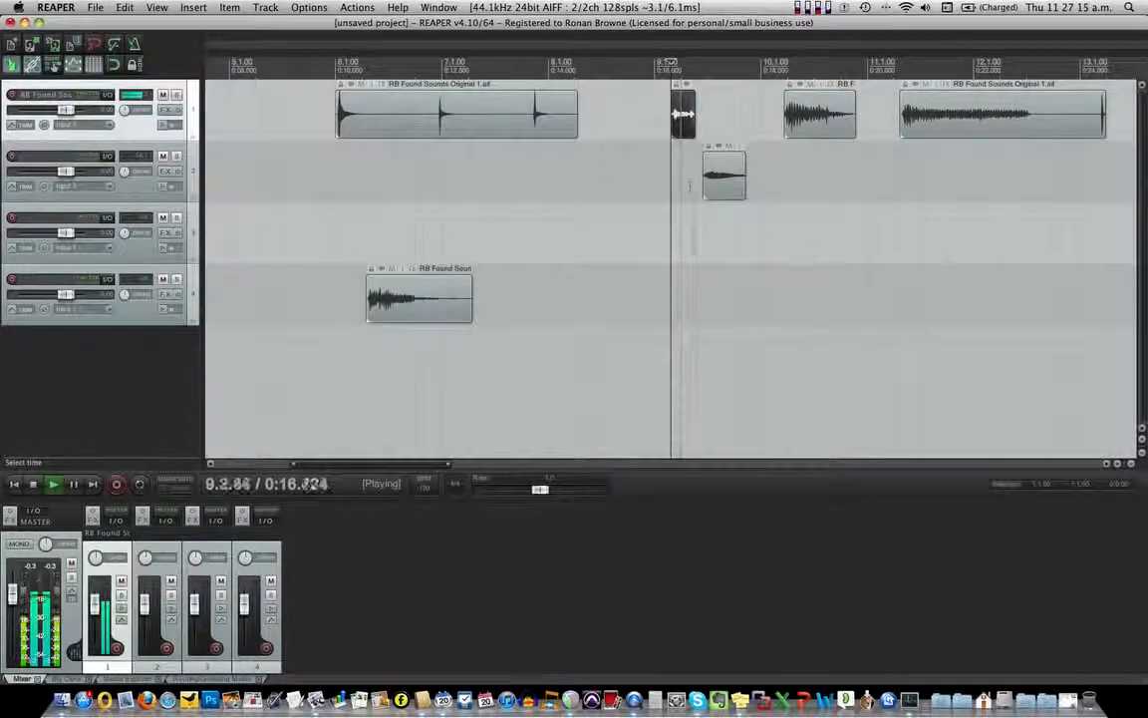
Try placing the second-track clip underneath the short first-track clip and play the two overlapping sounds together.
key(space)
drag(726, 190, 666, 189)
key(space)
key(space)
click(656, 193)
key(space)
key(space)
Play the second-track clip overlapped with the short clip on the first track, and return it to the second track at about 0:17.2.
drag(680, 158, 719, 139)
click(680, 114)
key(space)
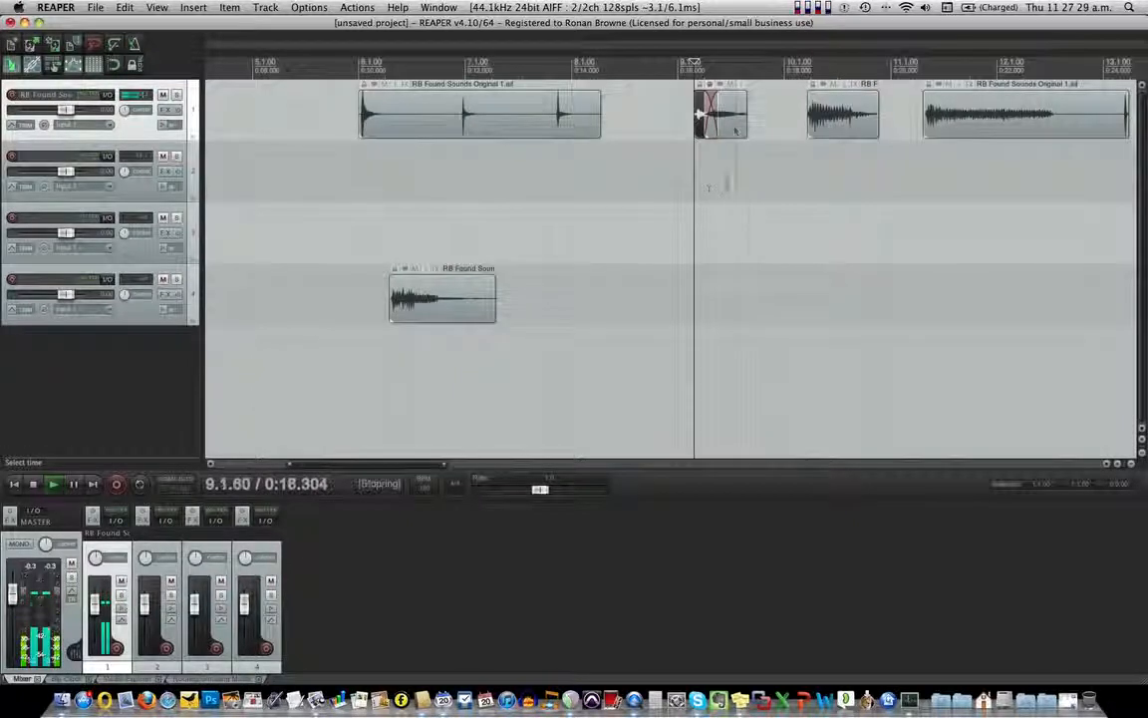
key(space)
drag(735, 130, 783, 175)
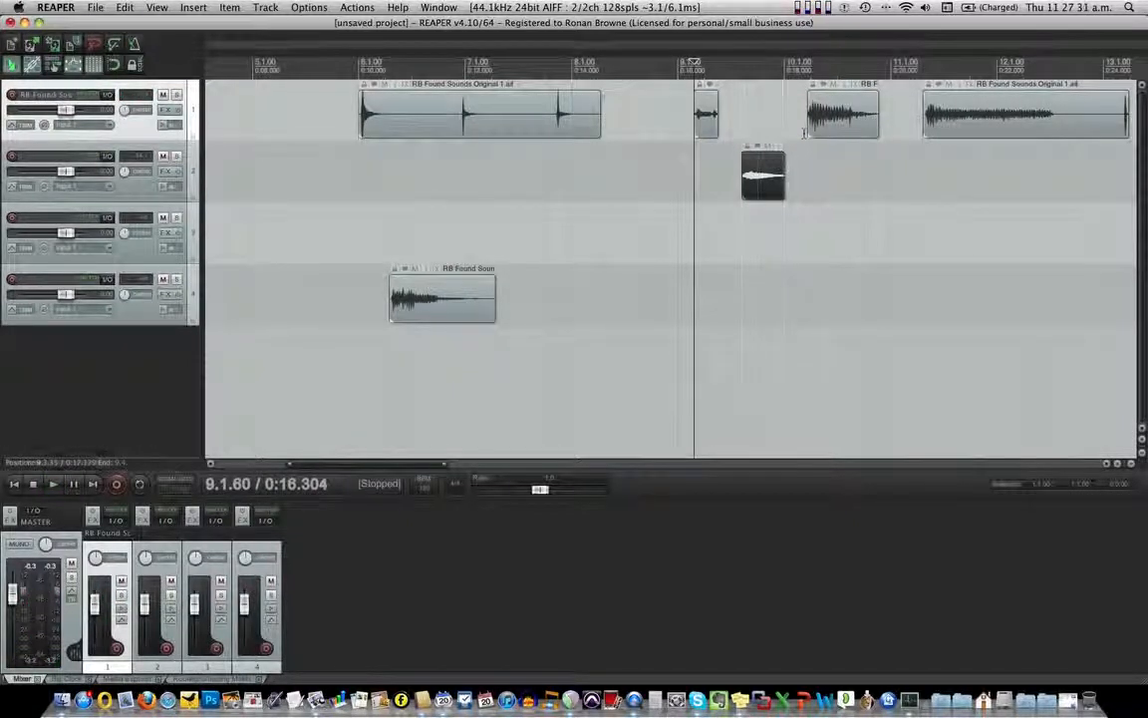
Play the first-track clip at about 0:18.4 and the long ringing clip after it.
click(811, 120)
key(space)
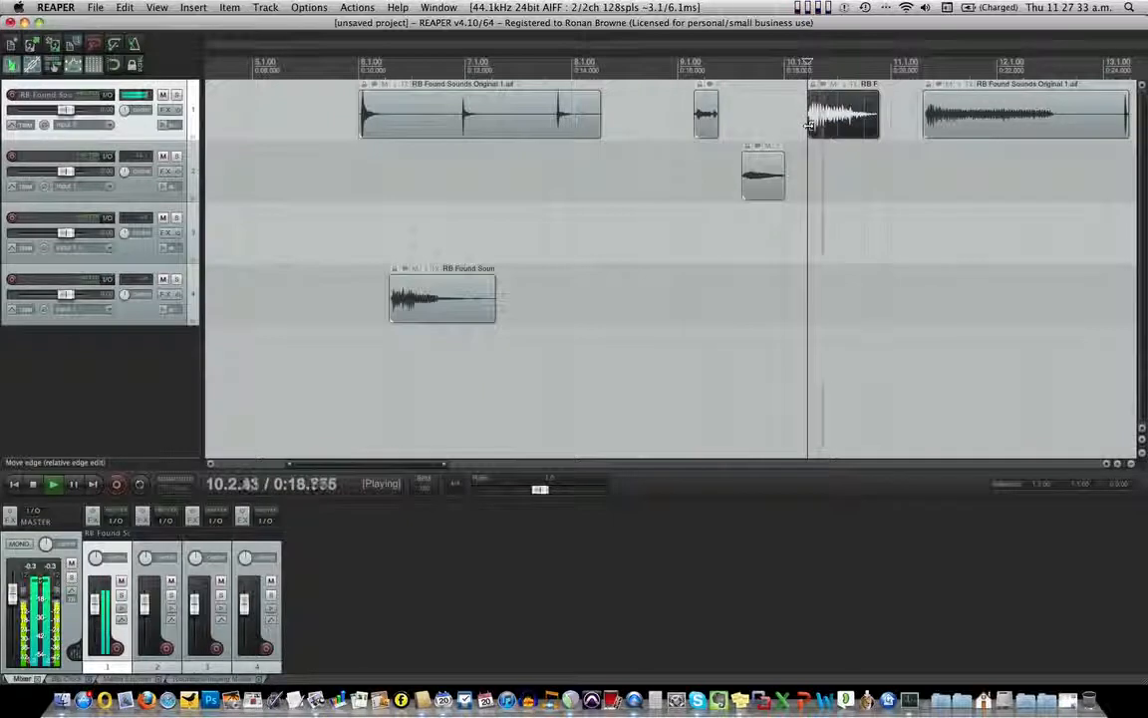
key(space)
click(925, 123)
key(space)
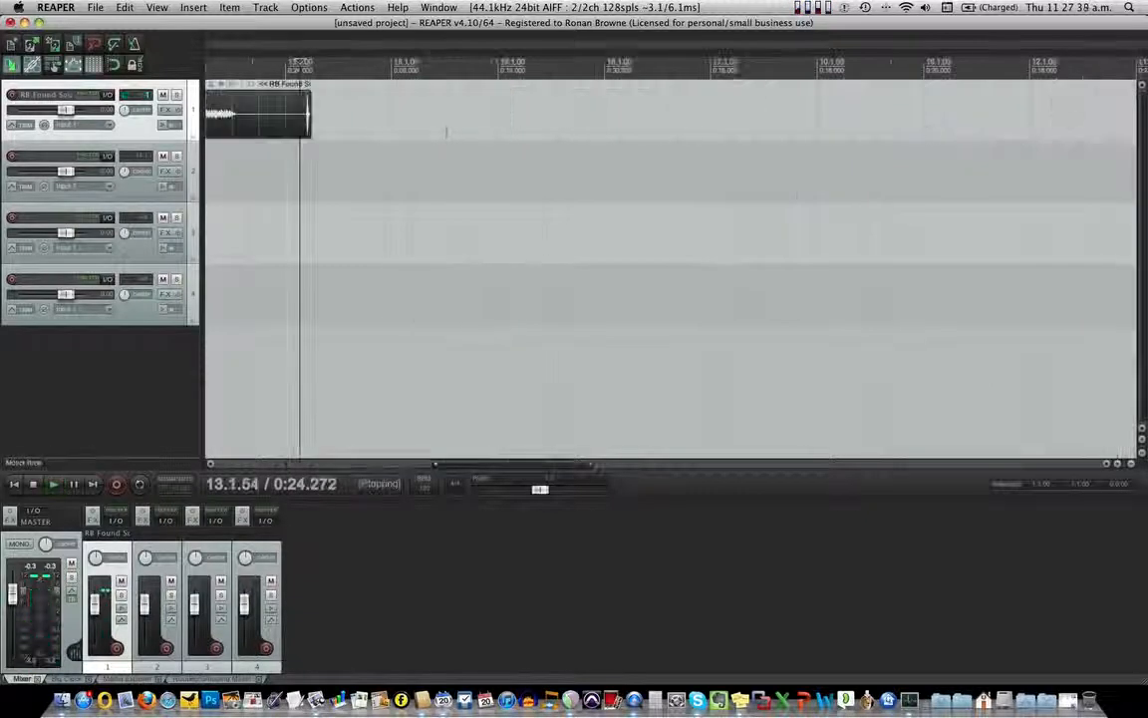
Trim the end of the long ringing clip back to about 0:23.5, cutting off the trailing noise.
click(289, 124)
drag(309, 121, 258, 130)
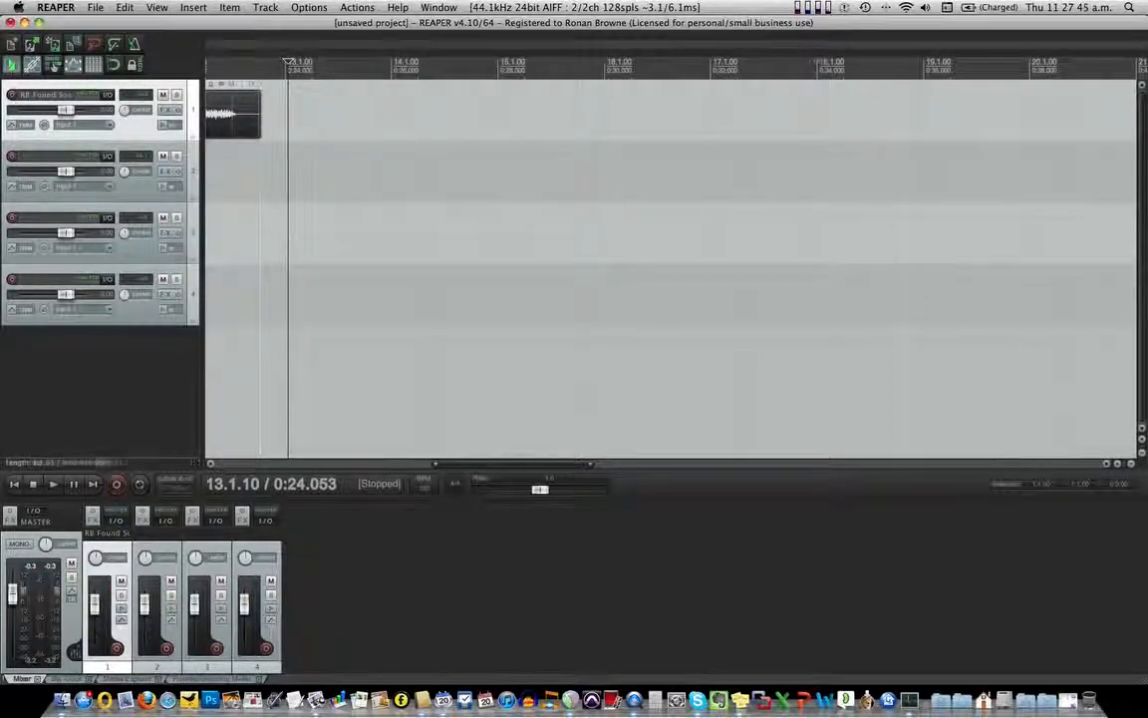
scroll(287, 192, right, 2)
scroll(287, 192, left, 15)
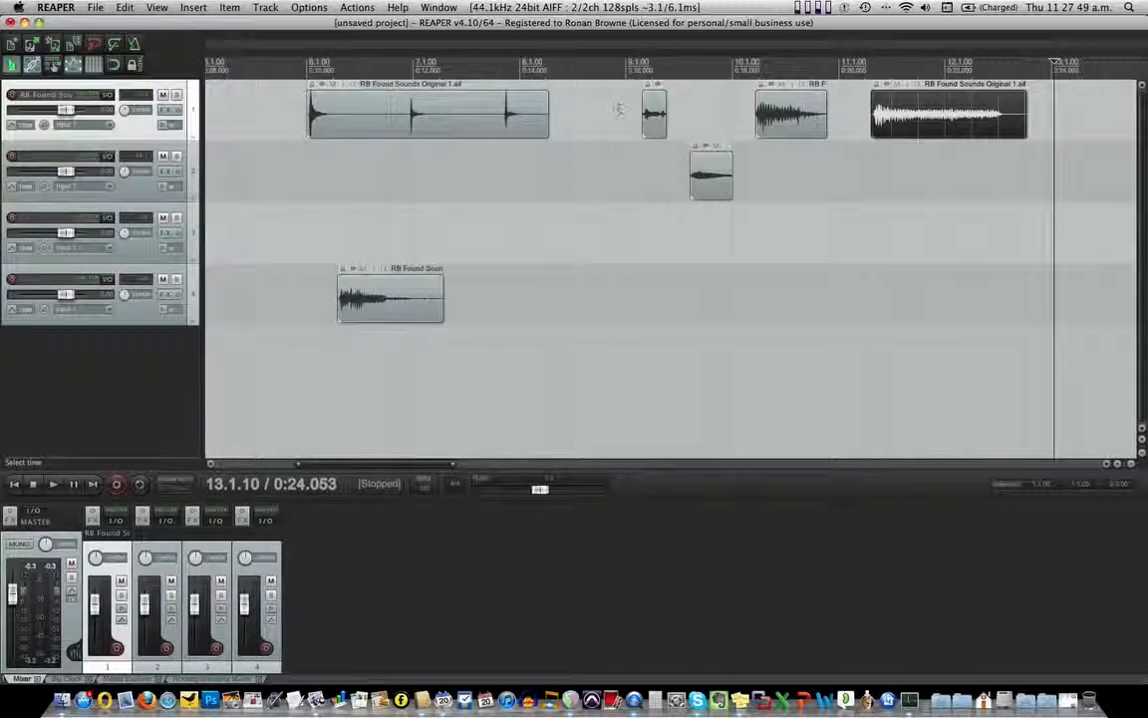
click(654, 118)
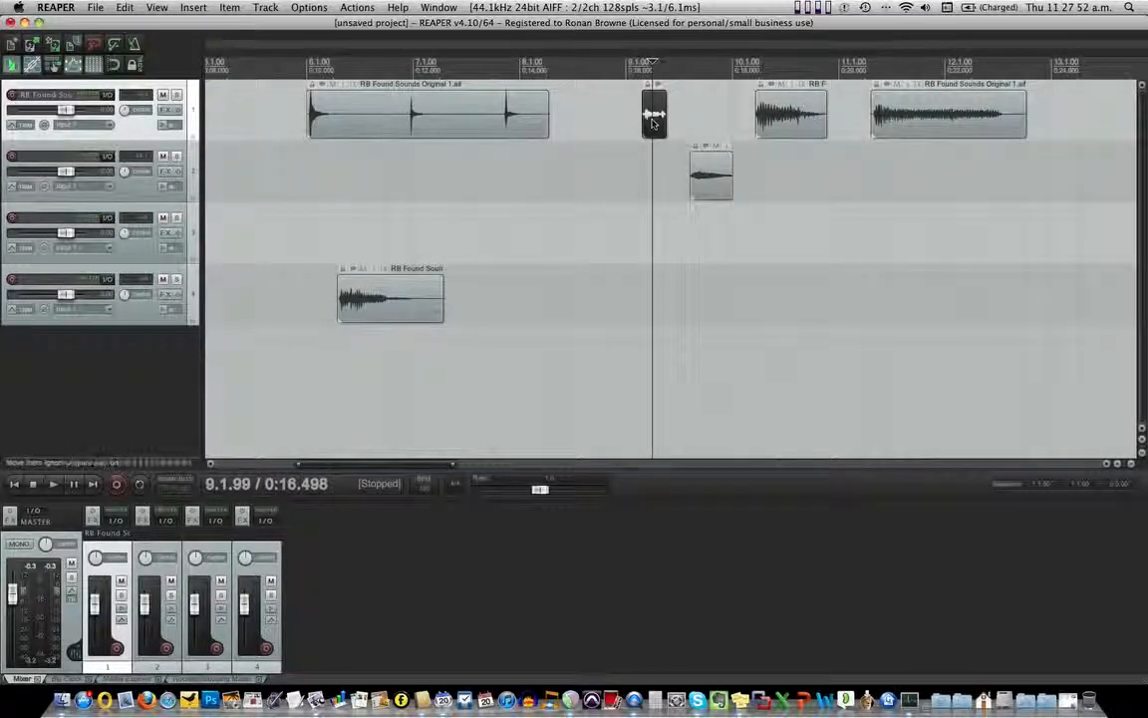
shift+click(705, 177)
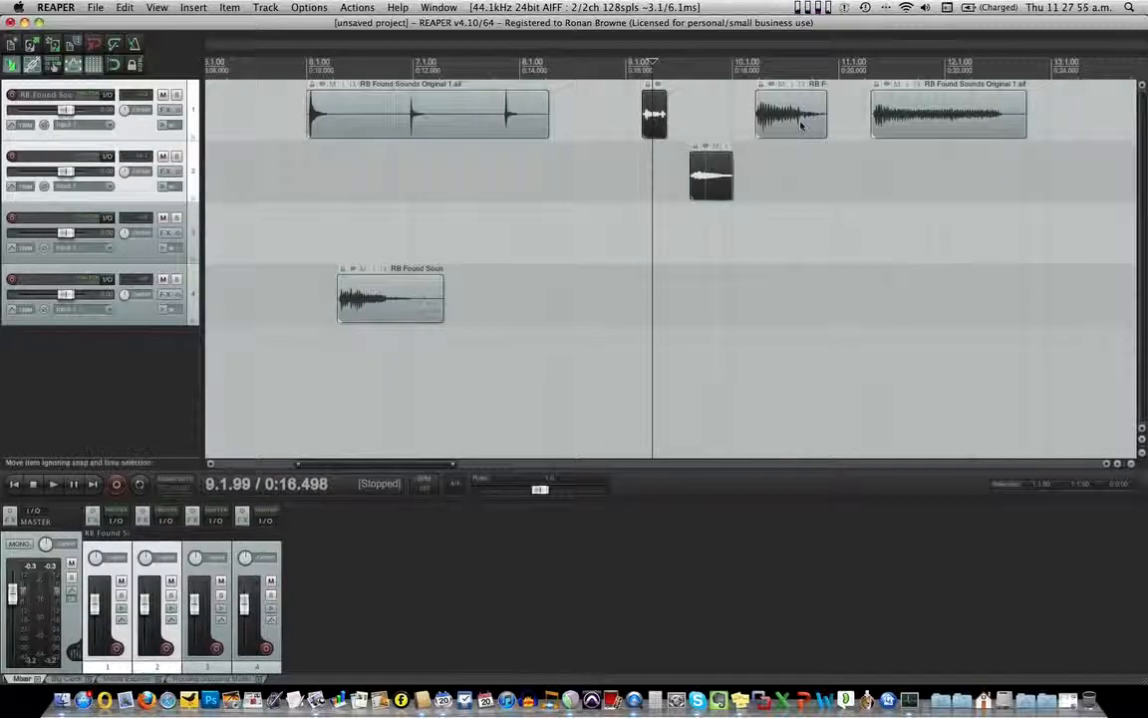
shift+click(801, 126)
shift+click(918, 124)
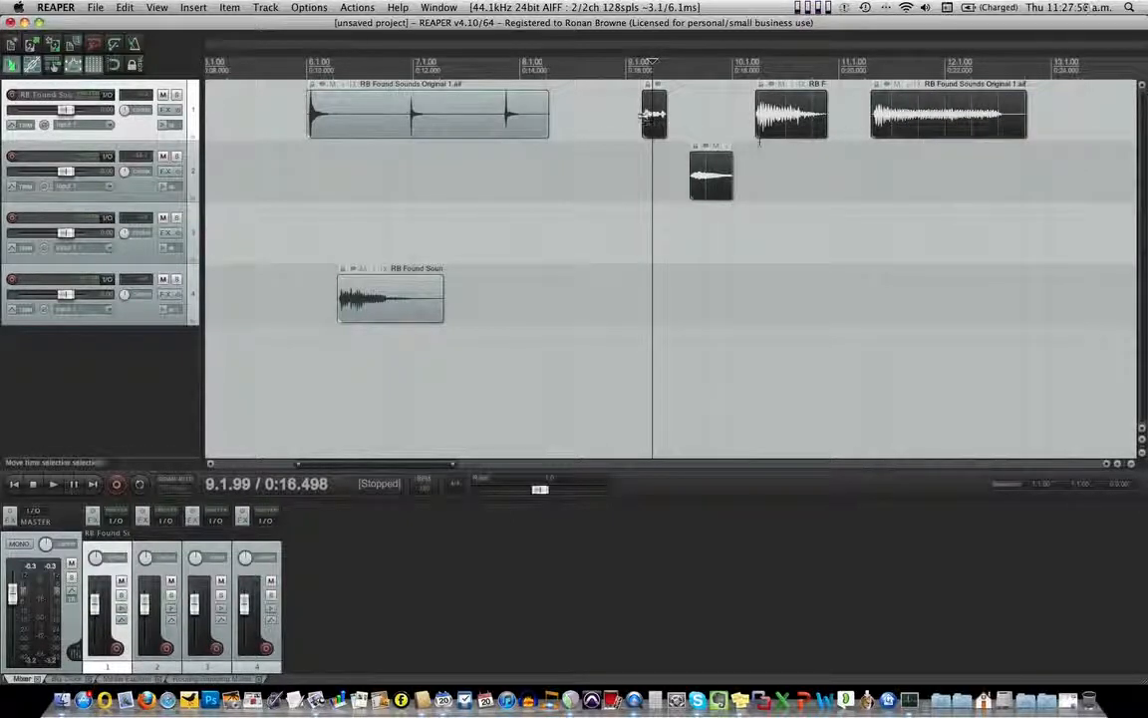
click(602, 128)
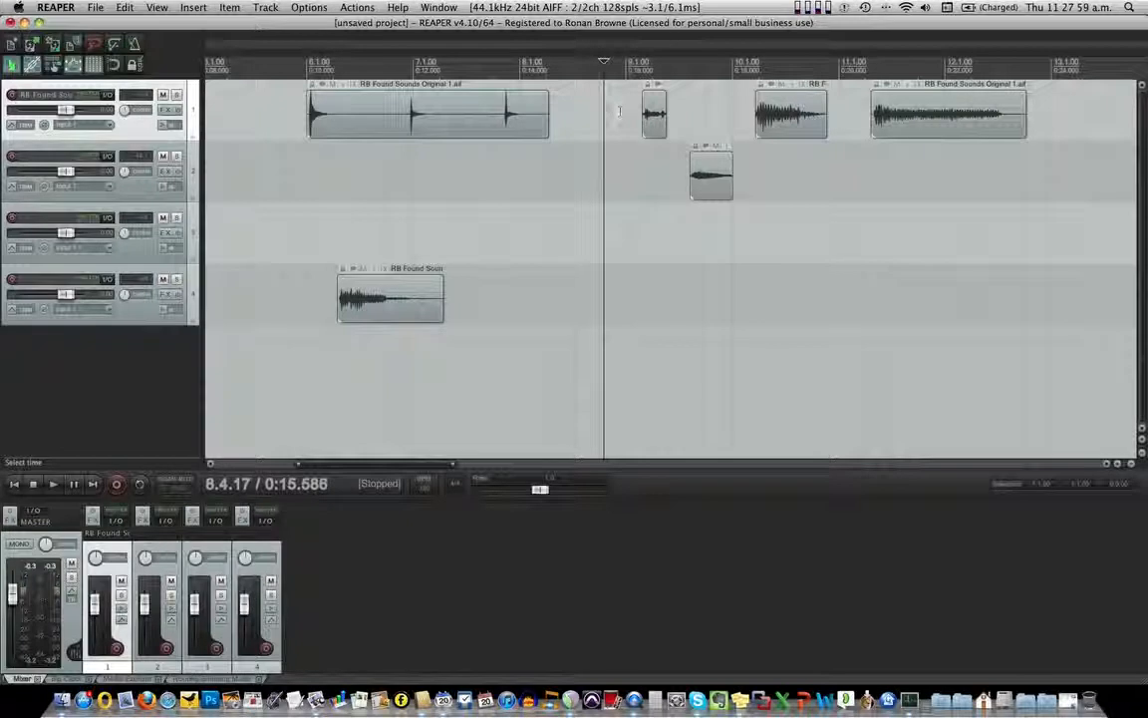
Select the four clips from about 0:16 onward and move them together to new fifth and sixth tracks, beginning at about 0:05.1.
scroll(618, 110, left, 2)
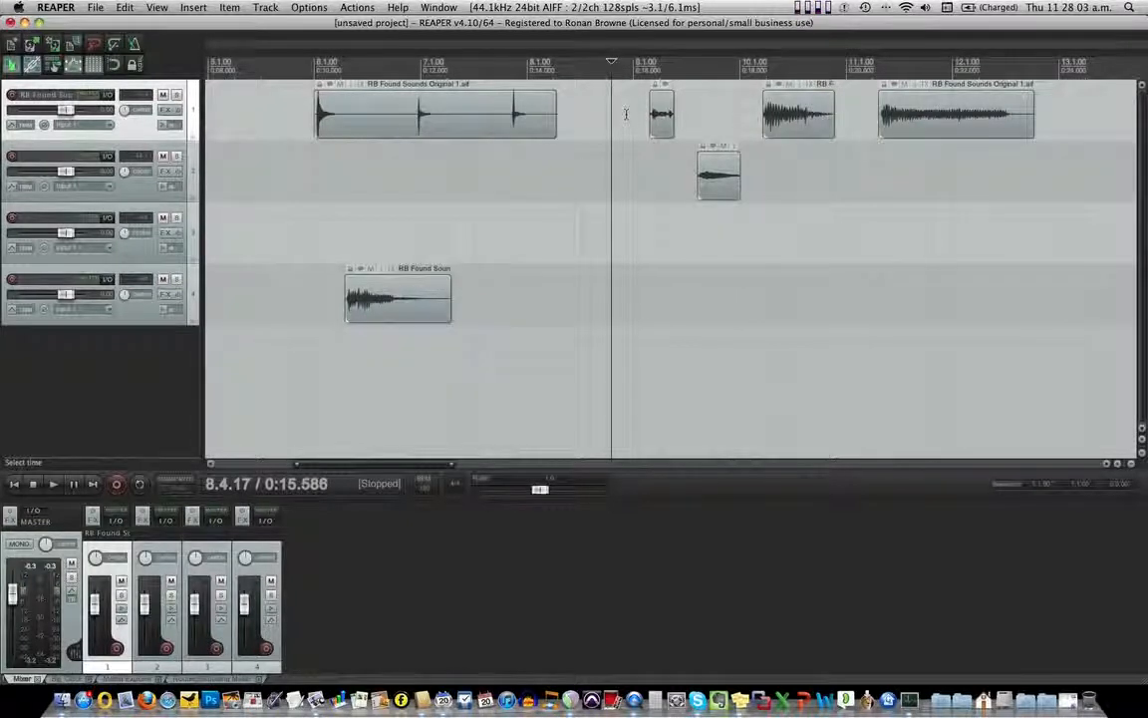
drag(632, 120, 1005, 195)
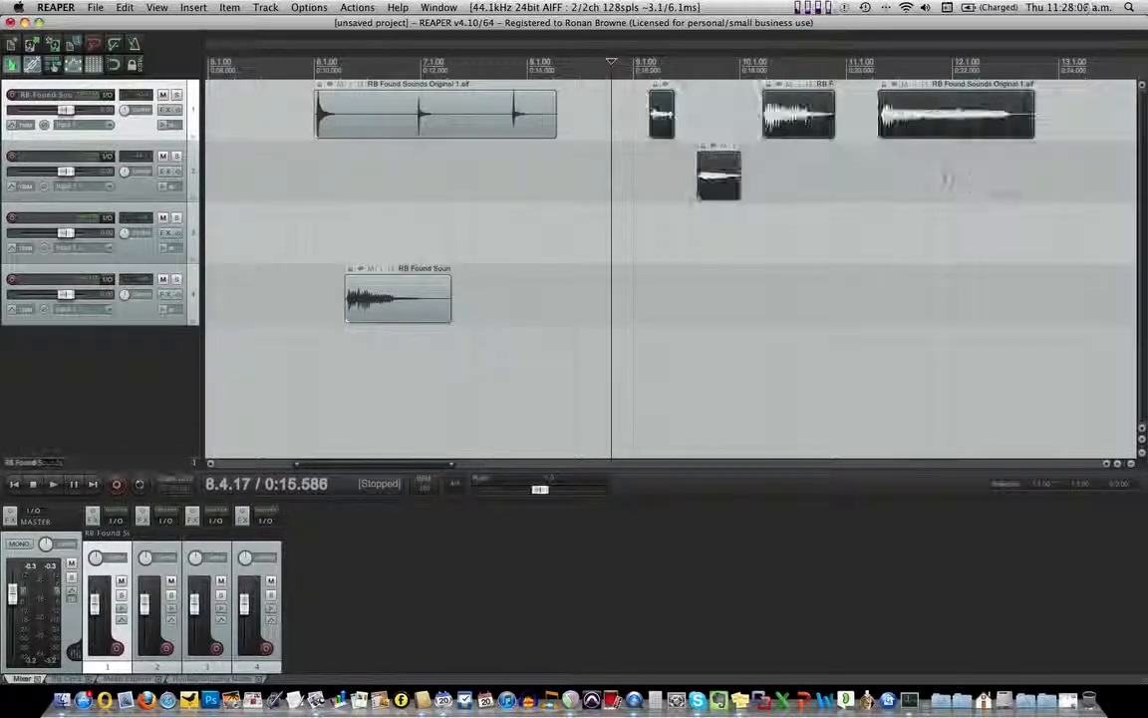
scroll(695, 175, down, 5)
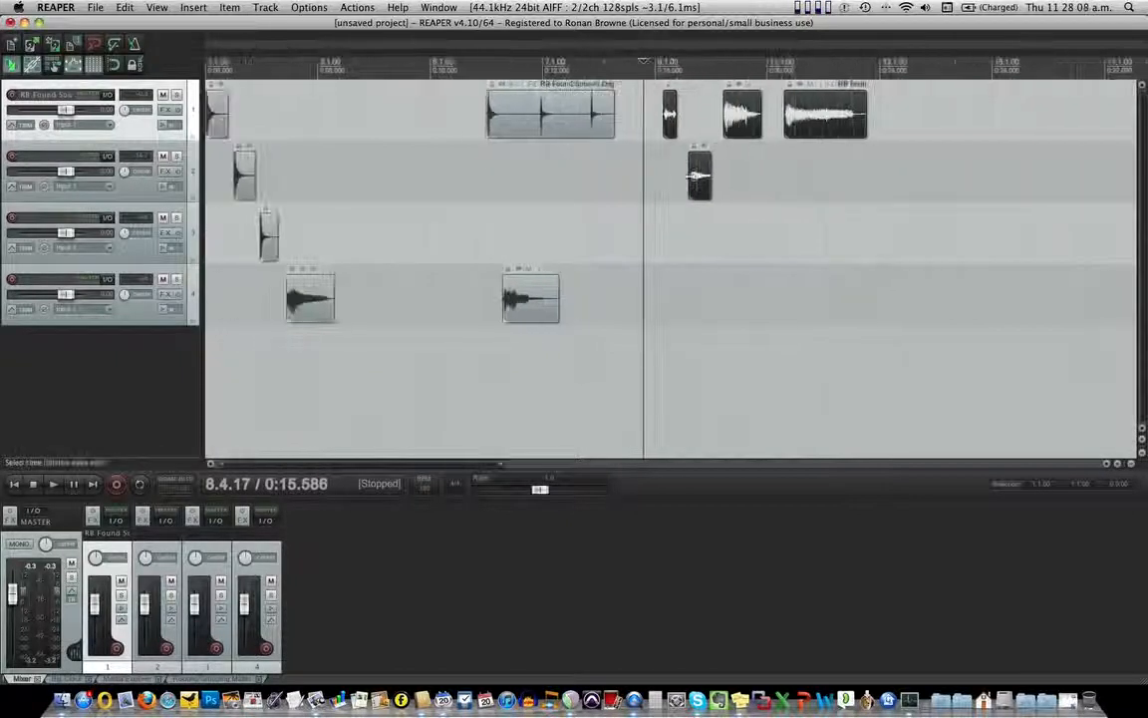
drag(715, 128, 412, 306)
Gather the ringing clips on the fourth track and space the last three at about 0:09.2, 0:11.1 and 0:14.1.
click(364, 299)
drag(504, 371, 610, 312)
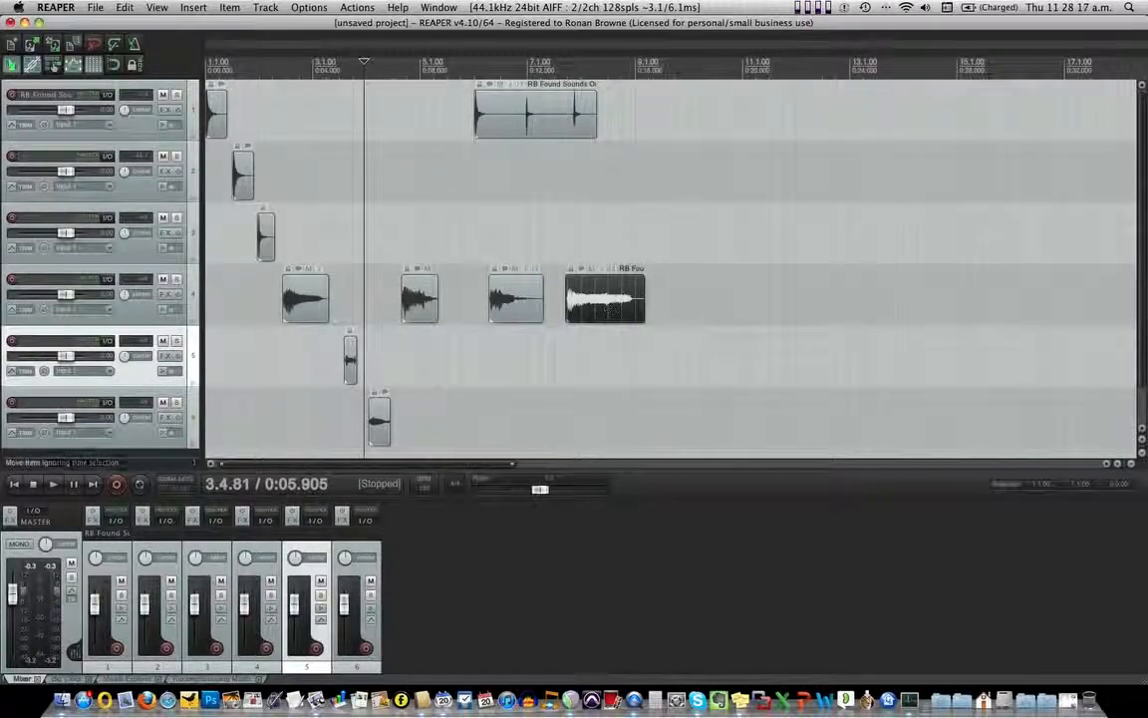
drag(418, 299, 457, 301)
mouse_move(534, 309)
mouse_down()
mouse_move(622, 310)
mouse_move(547, 307)
mouse_up()
drag(473, 308, 490, 308)
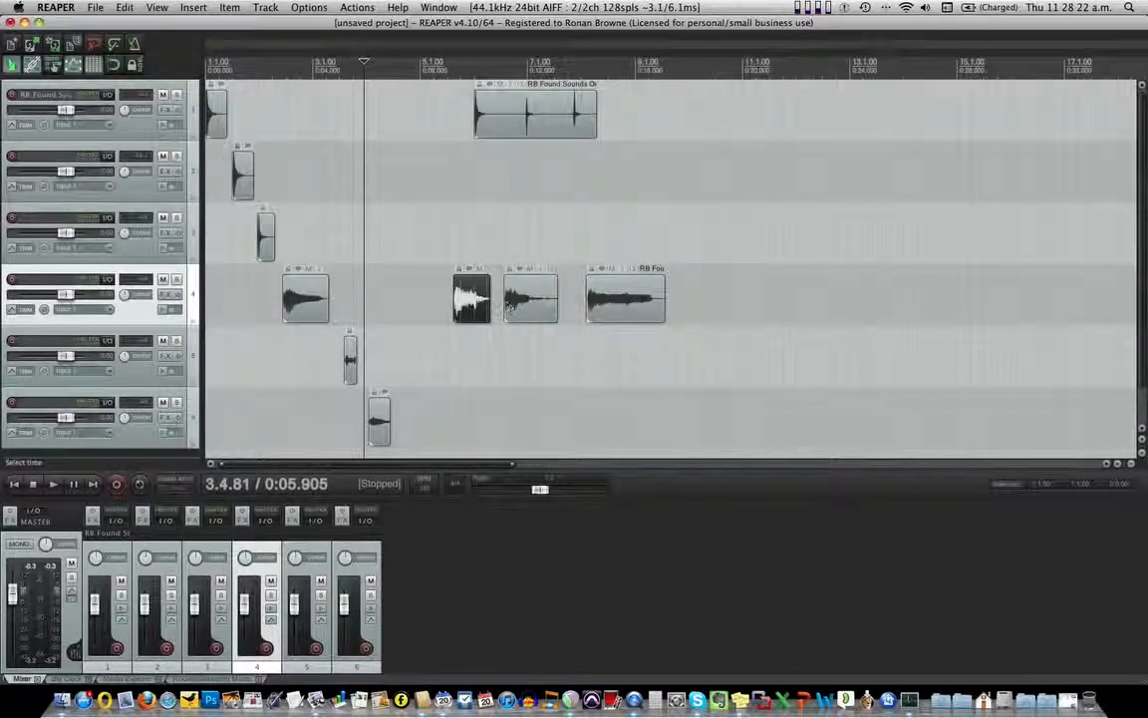
Play the arranged clips from the start of the project to compare the sounds on all six tracks.
click(213, 118)
scroll(244, 184, right, 3)
scroll(244, 183, left, 3)
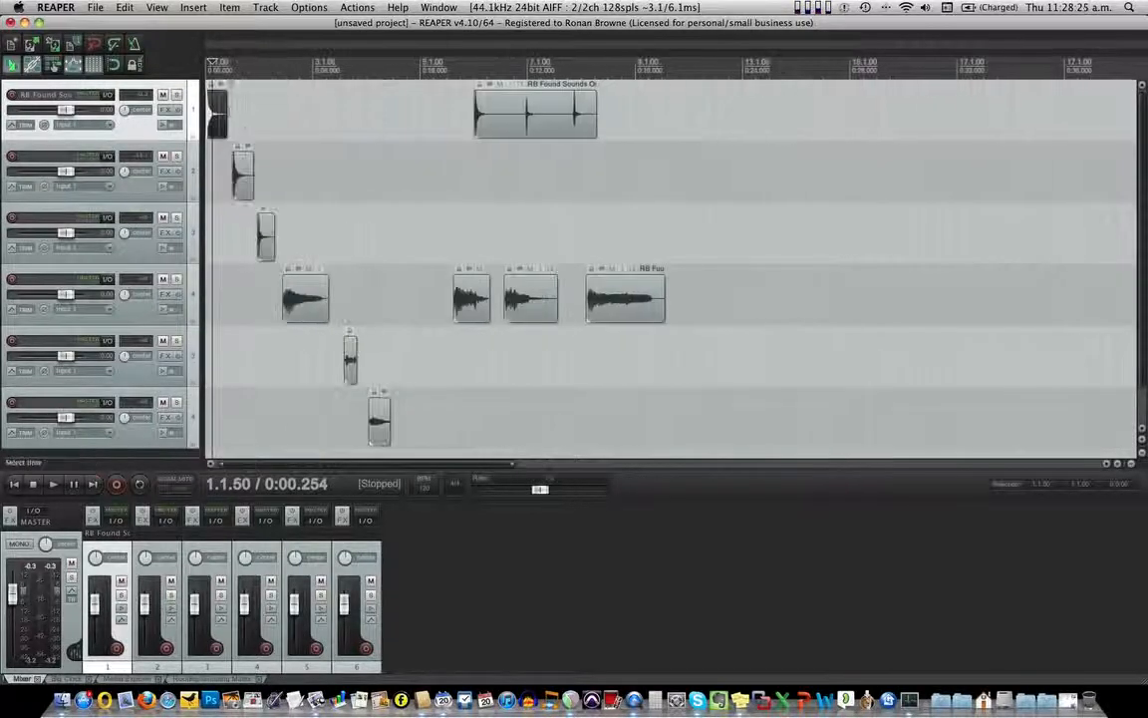
key(space)
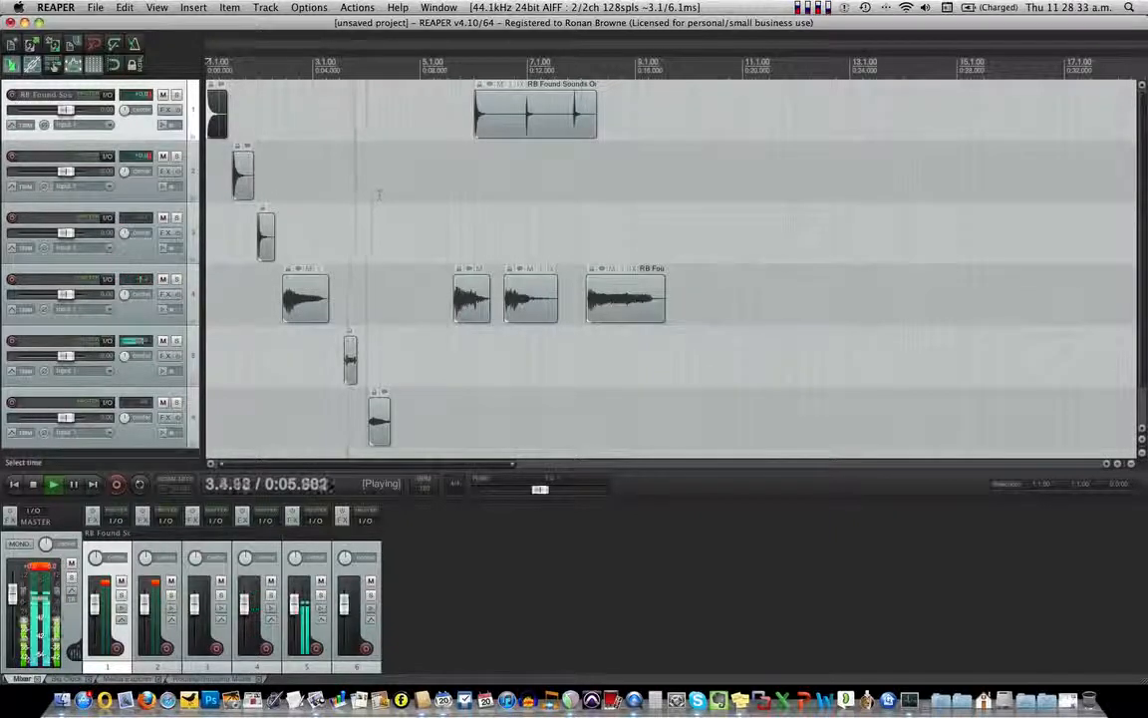
key(space)
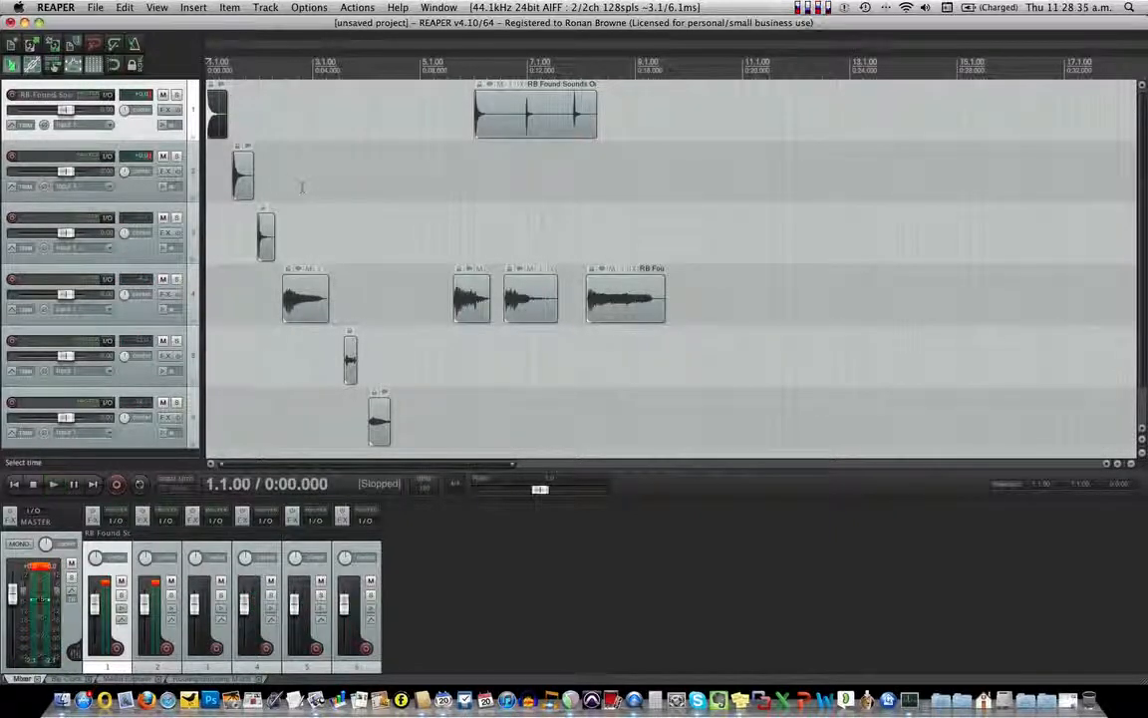
Play the second-track clip and the one after it, and move the third-track clip onto the second track at about 0:10.4.
click(239, 181)
key(space)
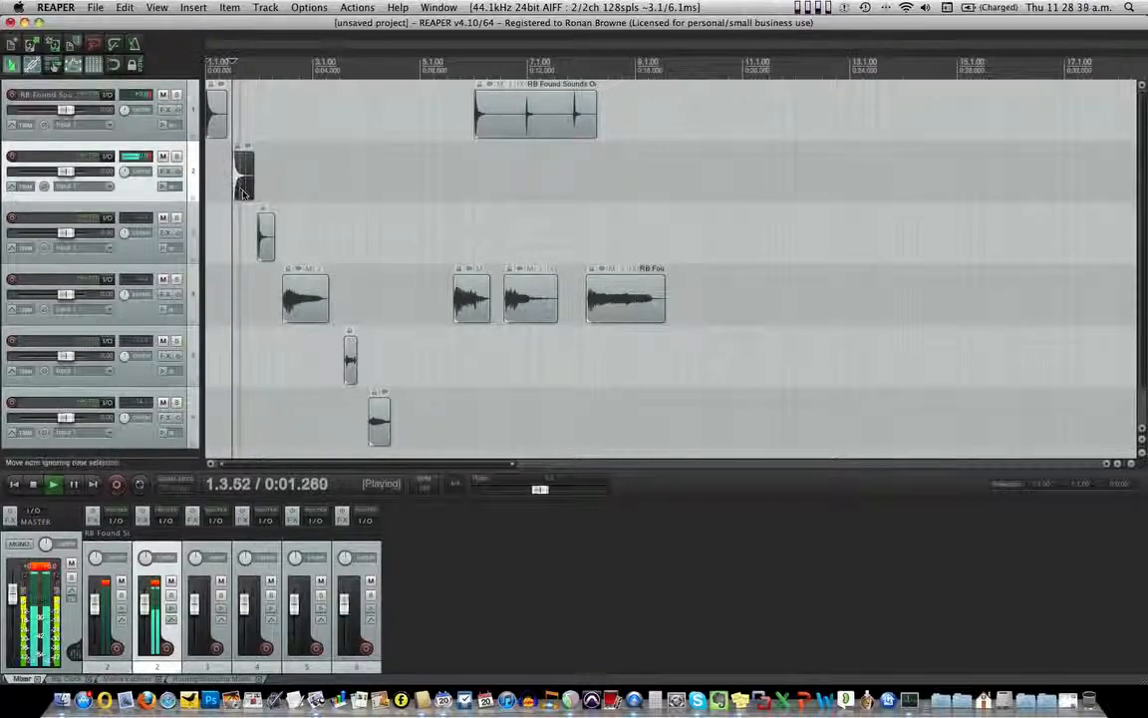
key(space)
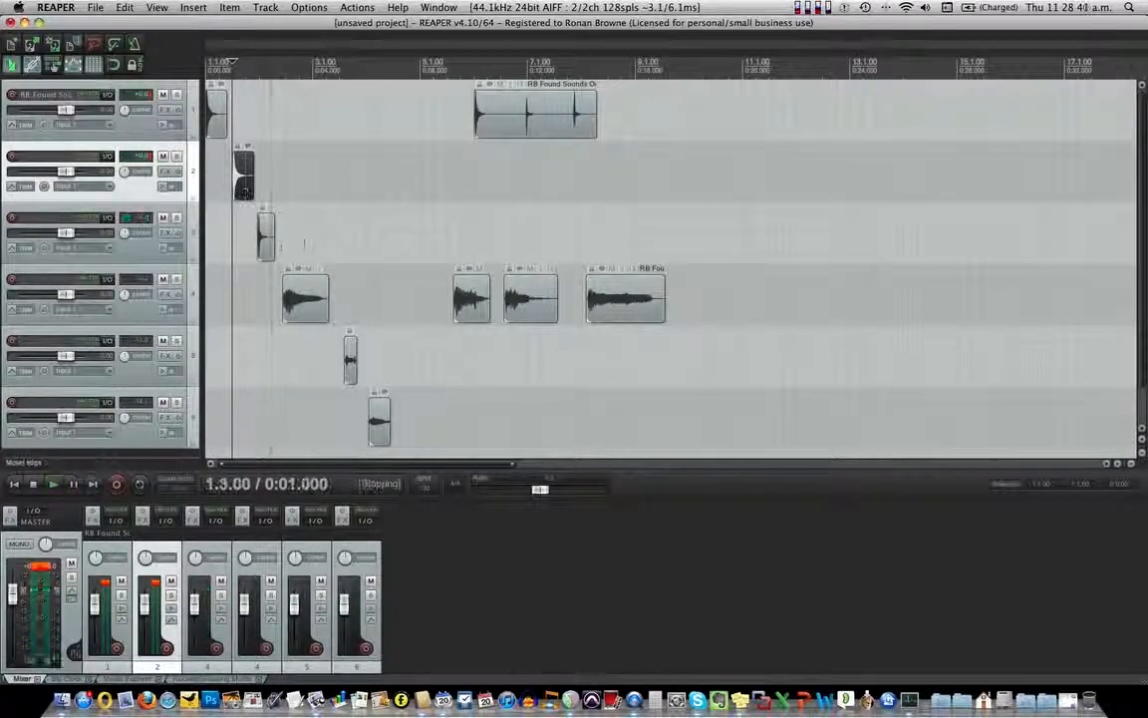
drag(267, 245, 498, 189)
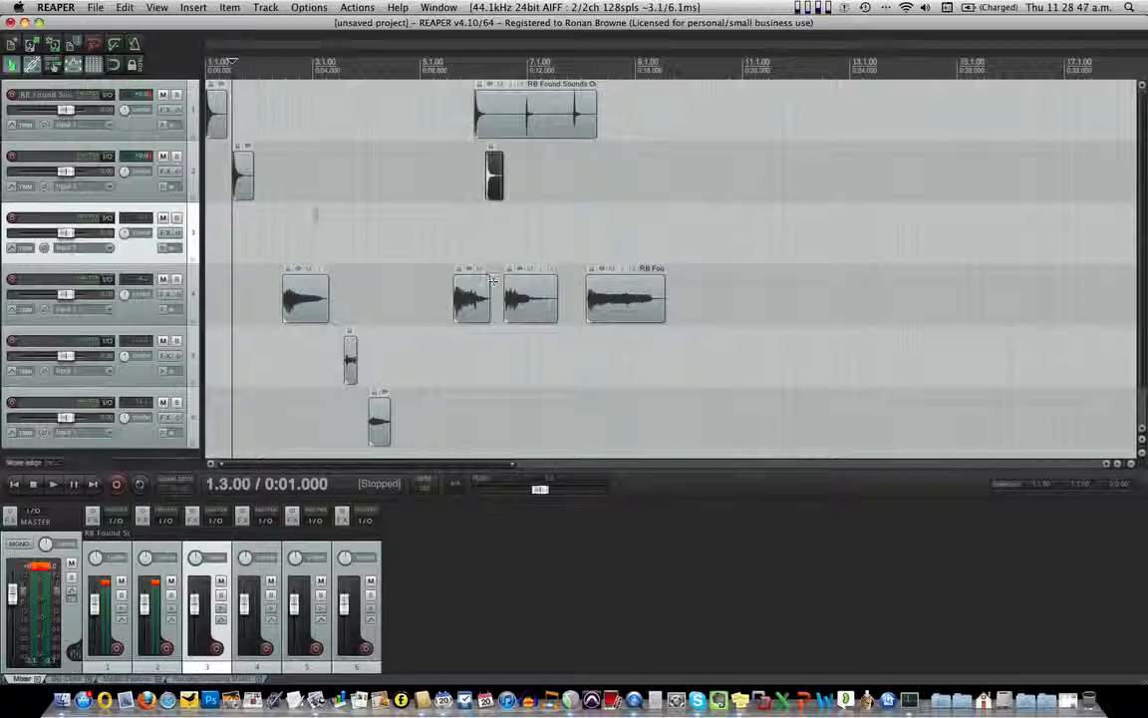
Move the first fourth-track clip to about 0:01.9 and the fifth- and sixth-track clips to about 0:03.7 and 0:04.4.
drag(304, 308, 279, 308)
key(space)
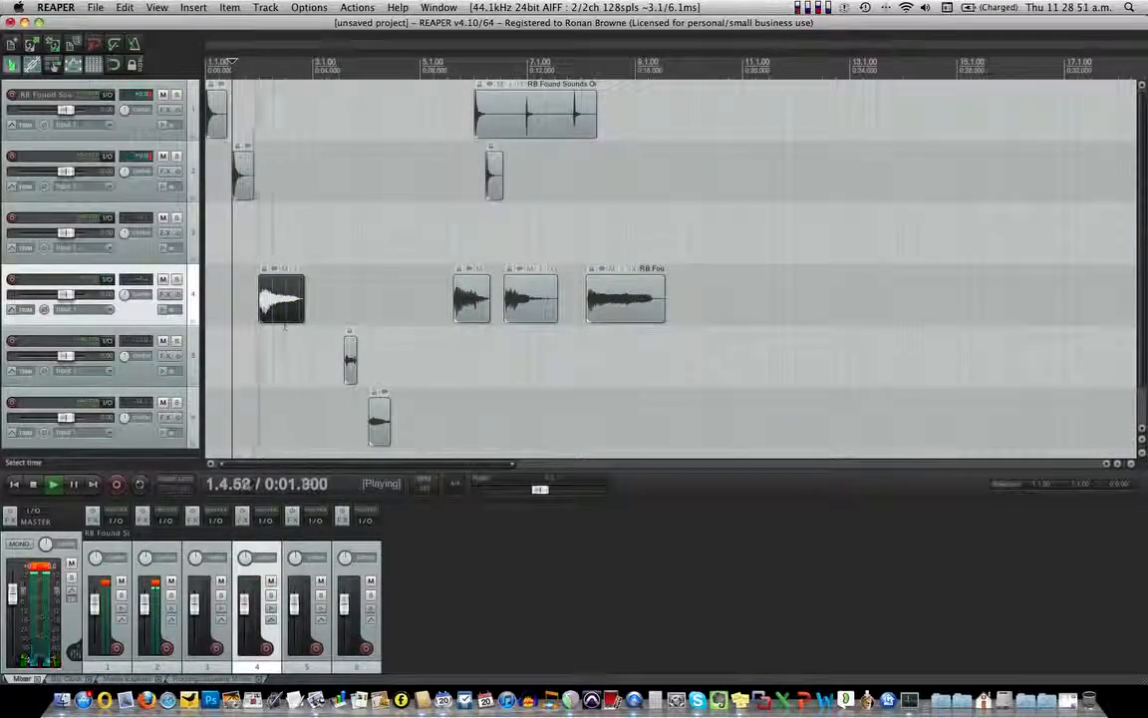
key(space)
drag(351, 372, 314, 364)
drag(377, 430, 336, 431)
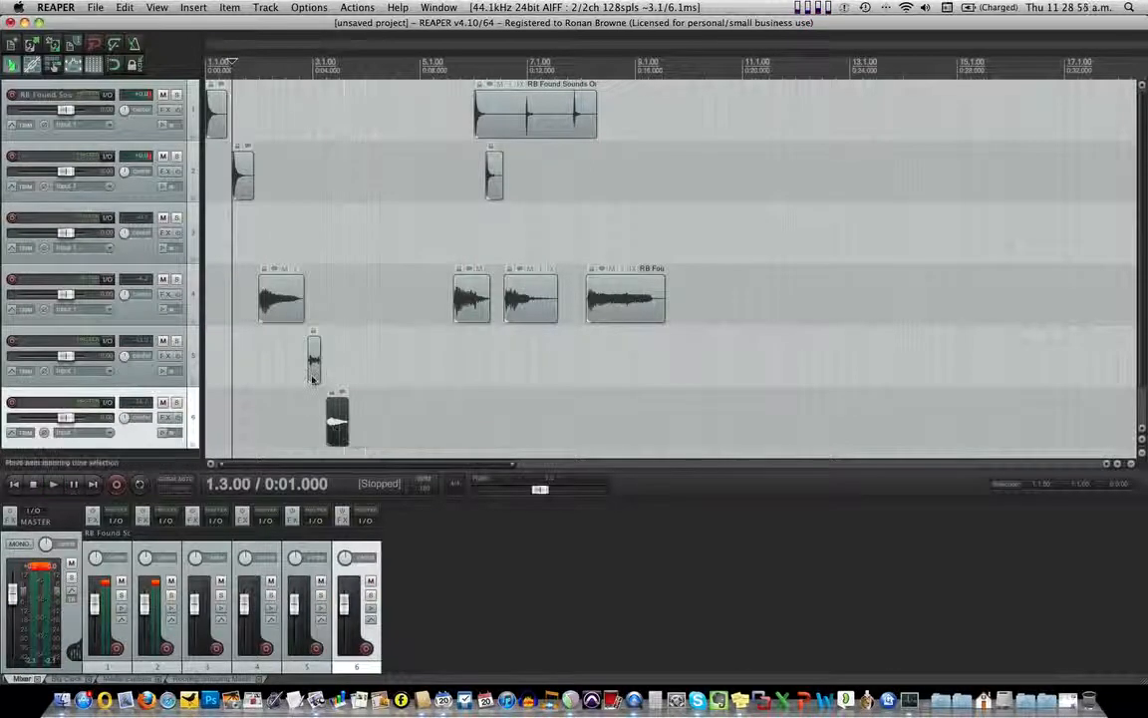
Play the short fifth-track clip, move it to about 0:11.0, and bring the sixth-track clip up onto the fifth track at about 0:04.4.
click(313, 363)
key(space)
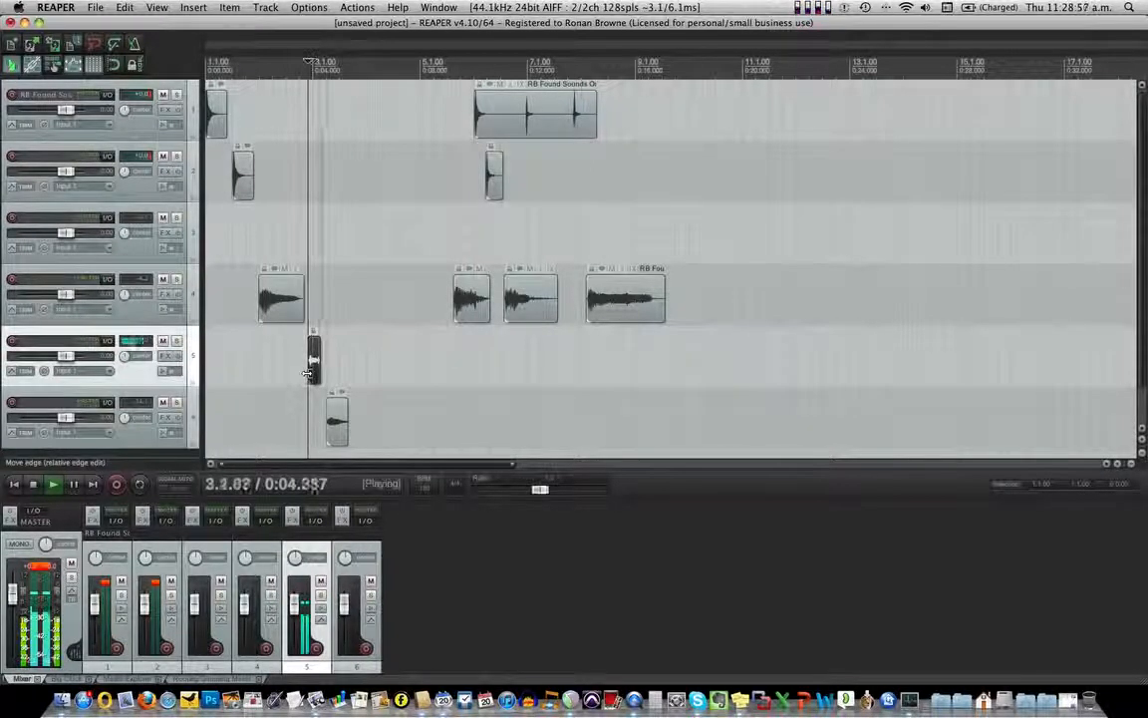
key(space)
drag(313, 371, 445, 367)
click(339, 424)
drag(339, 423, 339, 360)
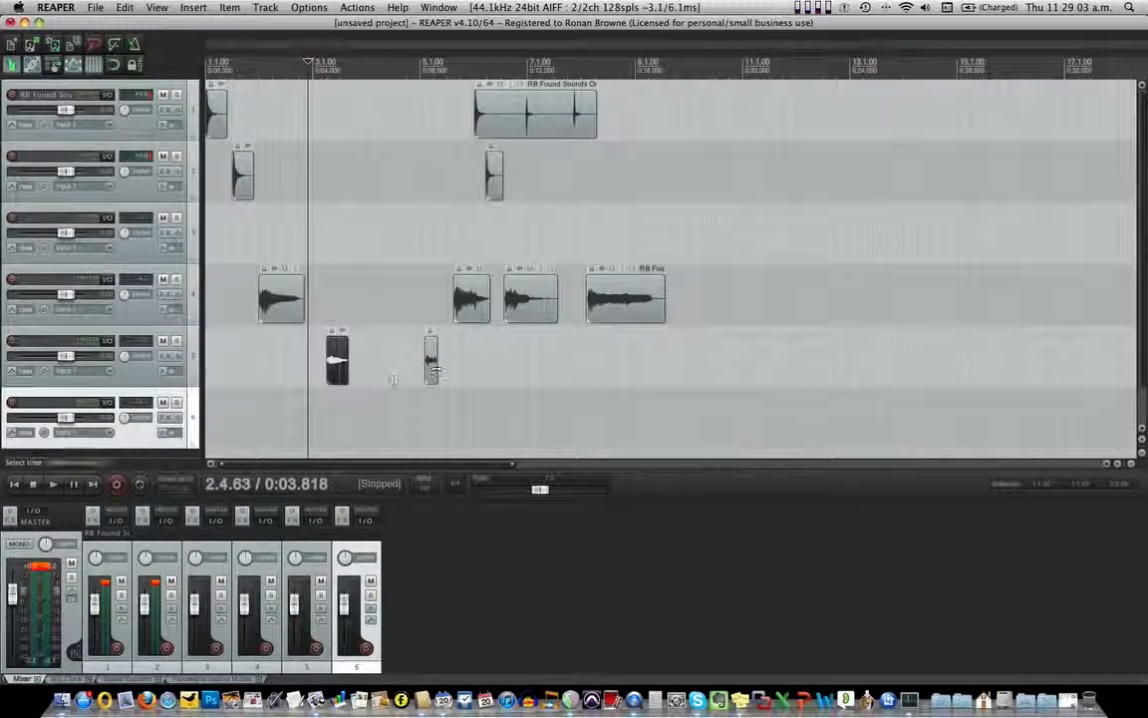
drag(431, 364, 507, 364)
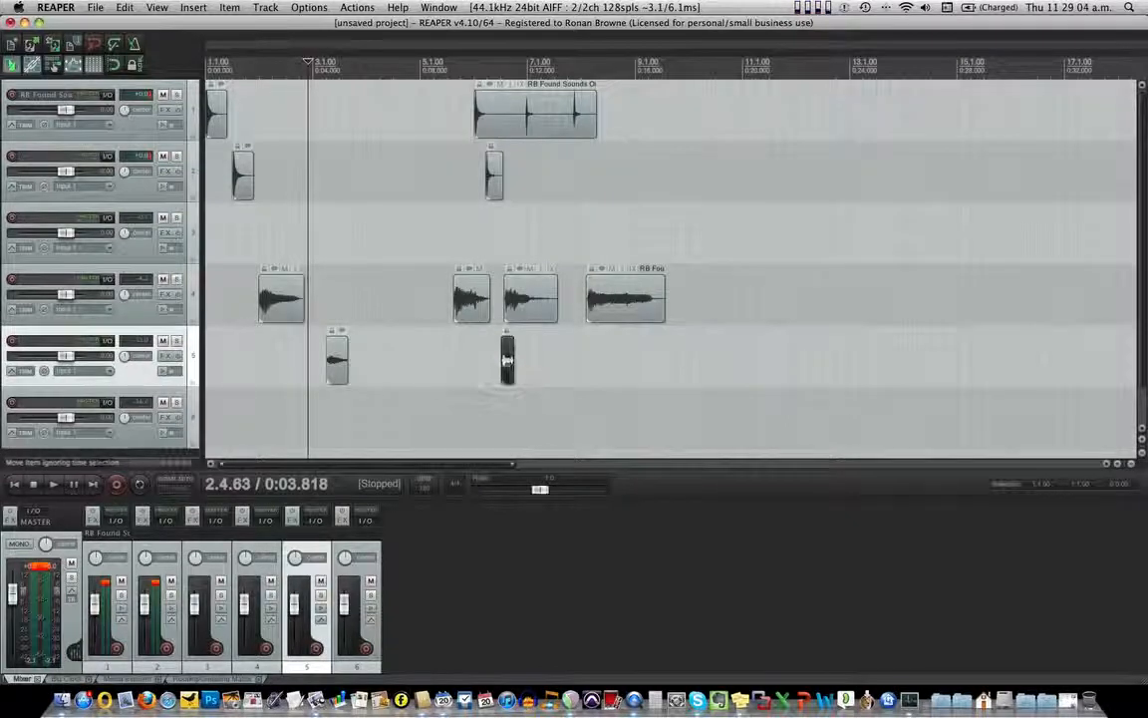
Select all clips on the fourth and fifth tracks and move them up one track, filling the empty third track.
click(271, 304)
drag(234, 289, 604, 350)
drag(287, 311, 287, 249)
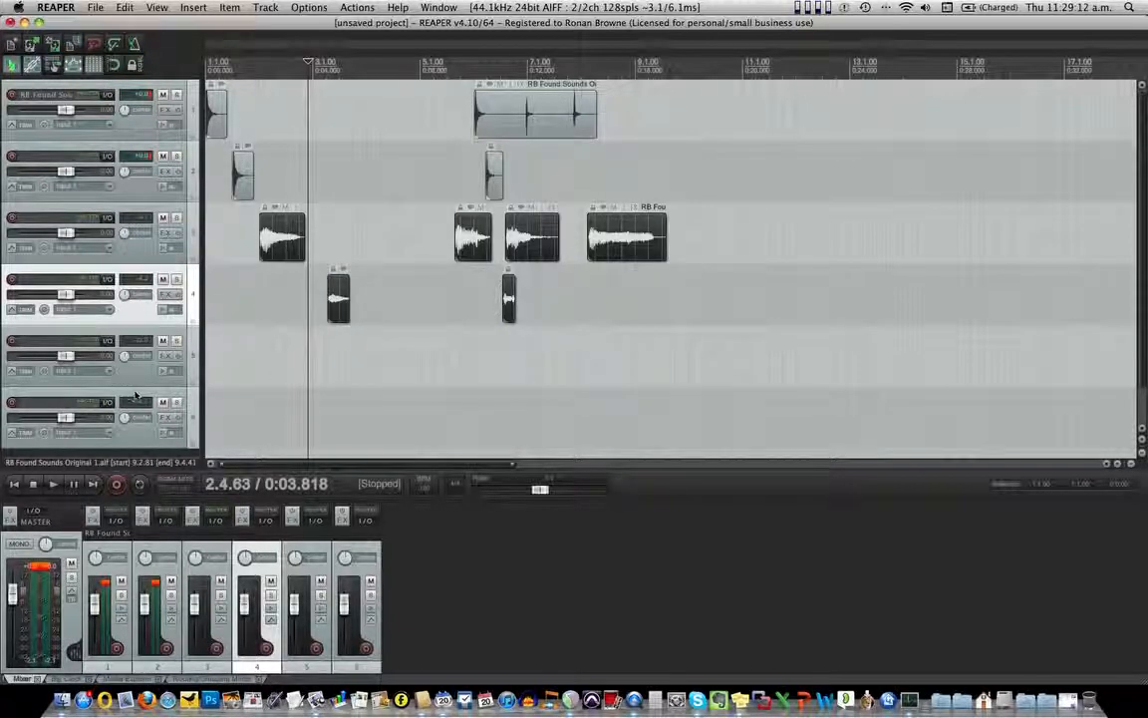
Trim the silence from the start of the first clip on the first track to about 0:00.034.
click(209, 123)
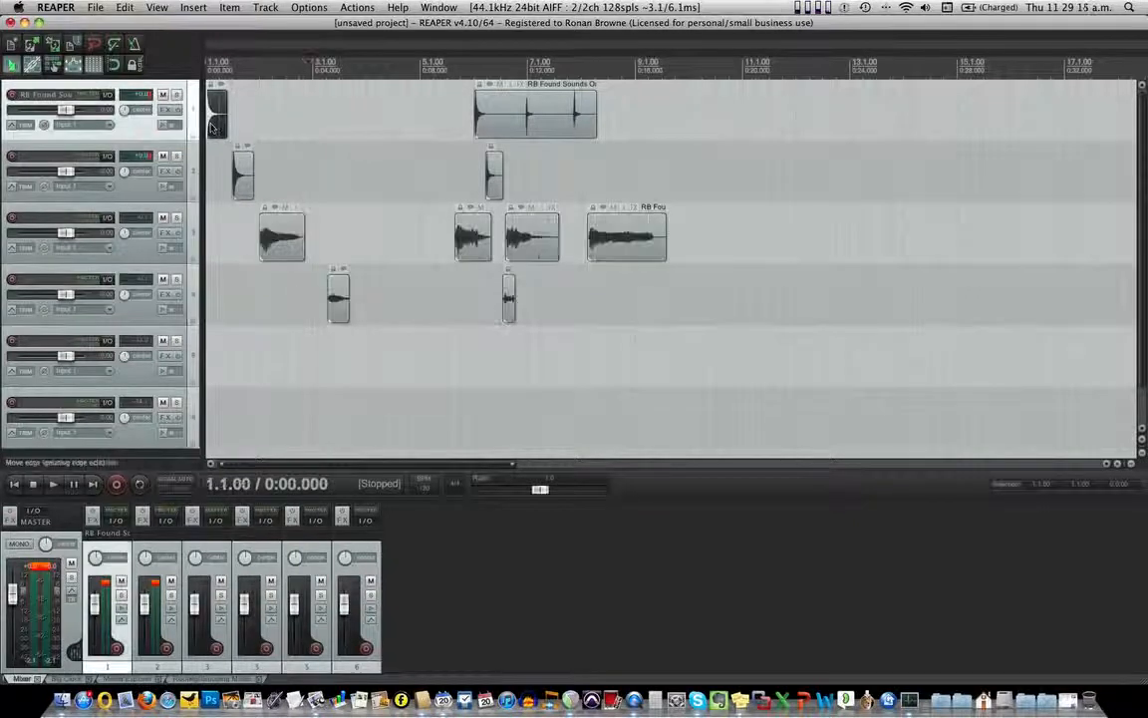
scroll(209, 124, up, 5)
click(209, 124)
scroll(224, 129, up, 8)
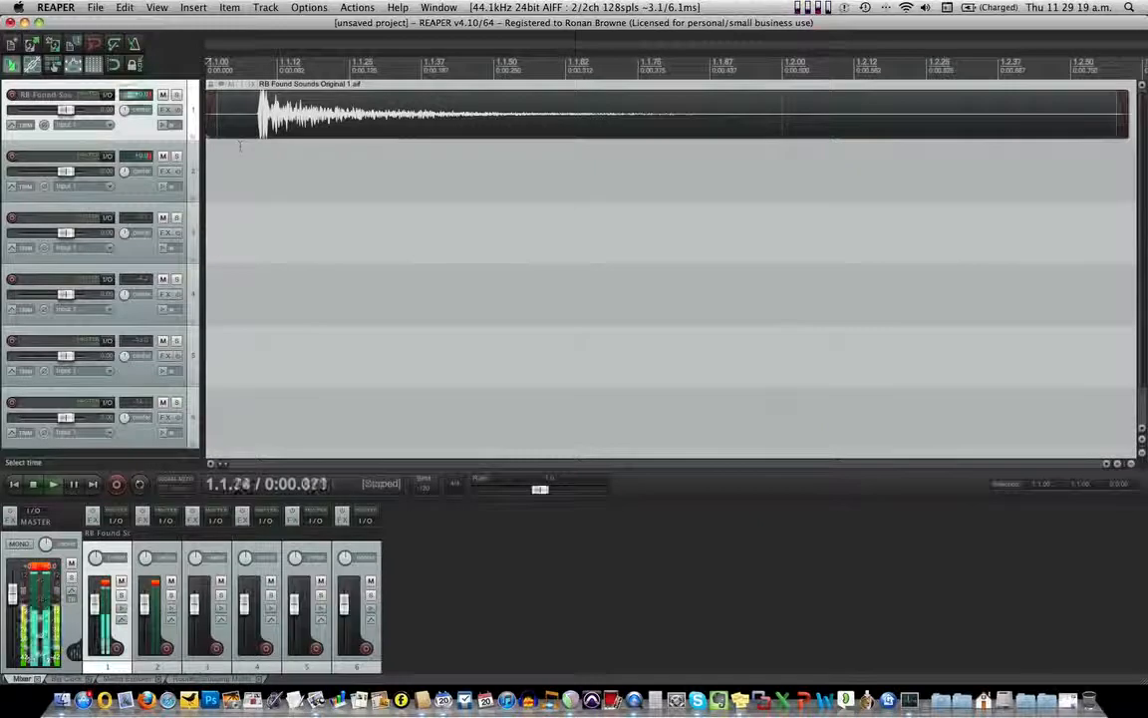
drag(207, 121, 247, 121)
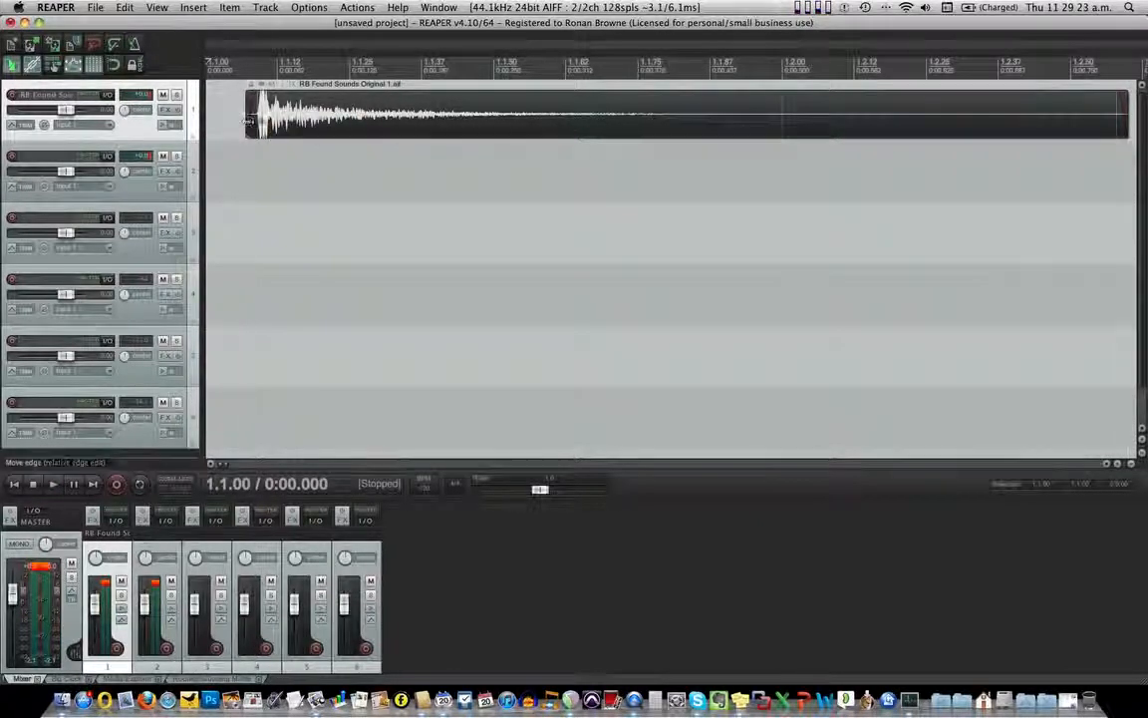
click(246, 122)
scroll(246, 122, down, 3)
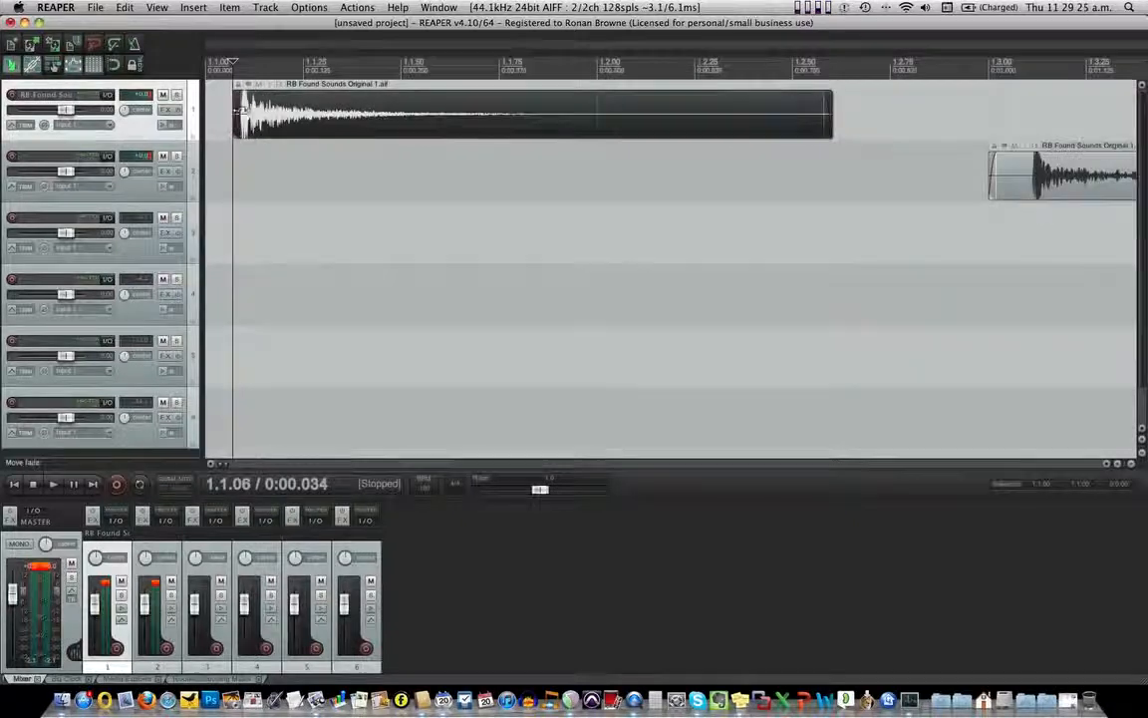
Trim the first clip's start closer to the attack of the sound, to about 0:00.041.
scroll(247, 121, up, 3)
scroll(311, 124, up, 2)
mouse_move(297, 122)
mouse_down()
mouse_move(556, 125)
mouse_move(293, 131)
mouse_move(311, 129)
mouse_up()
scroll(425, 175, down, 4)
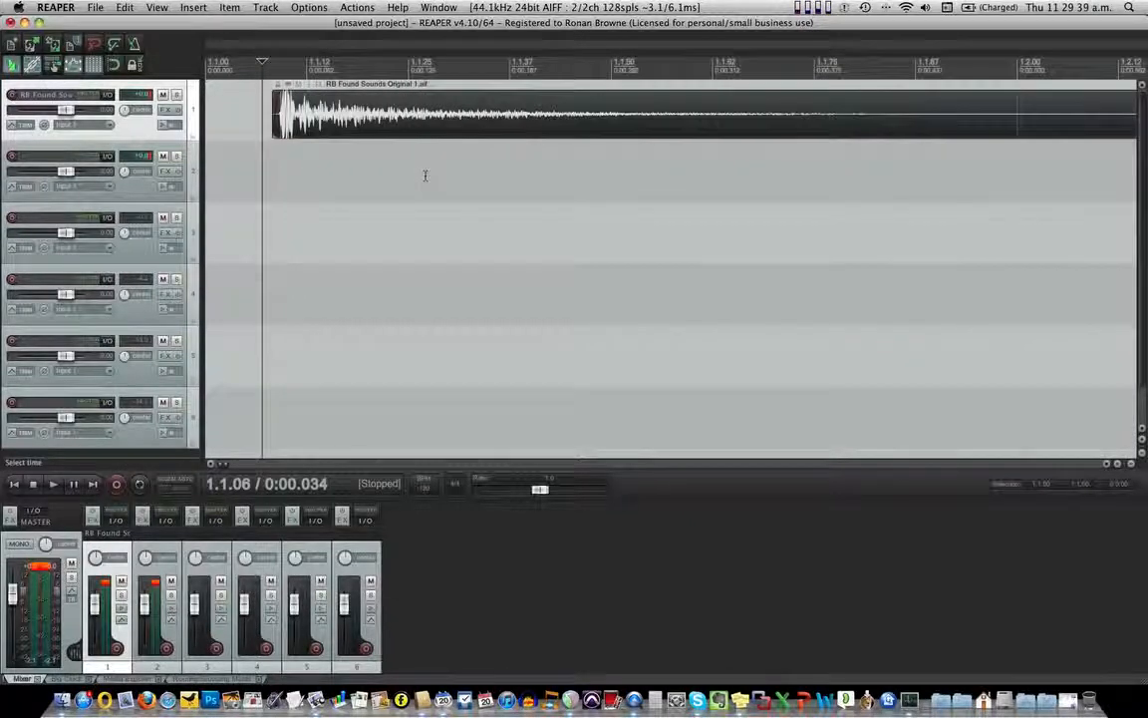
scroll(426, 174, down, 3)
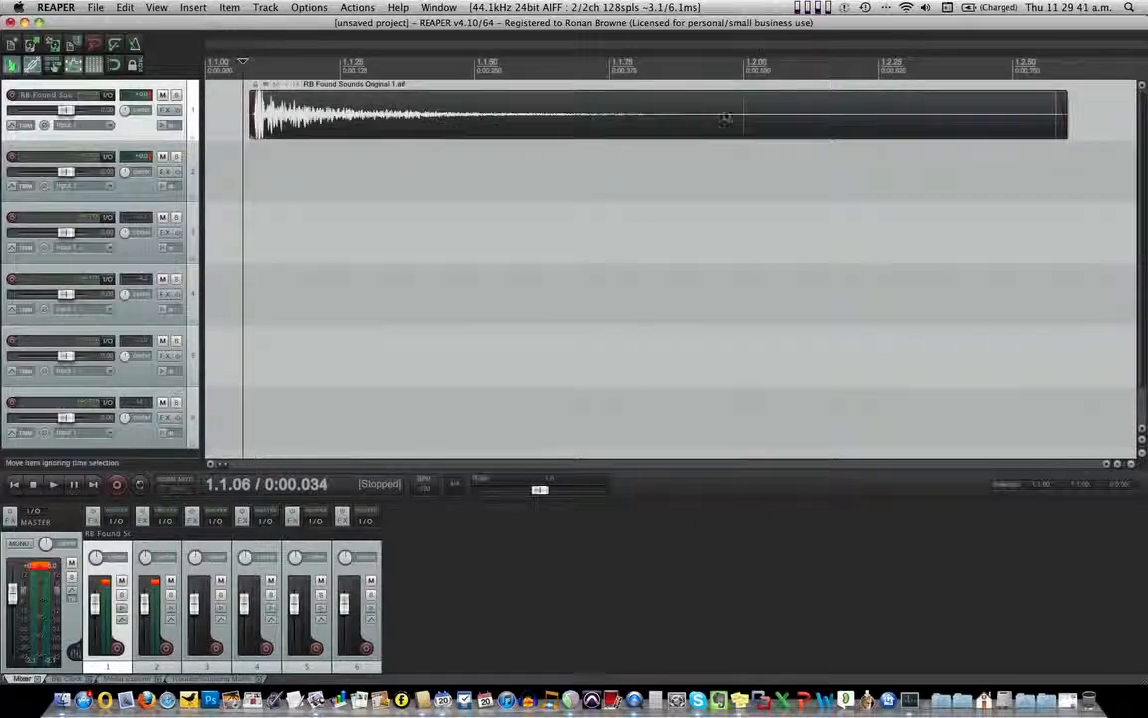
Add a long fade-out to the first clip, from about 0:00.39 to the clip's end.
drag(249, 120, 252, 119)
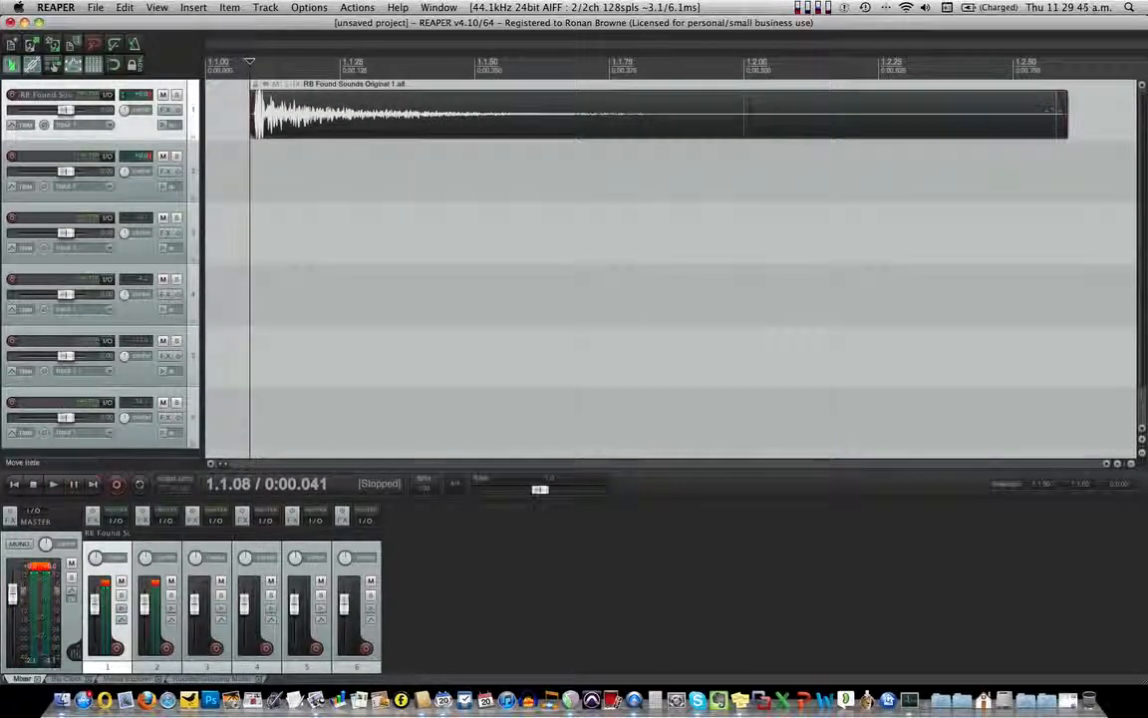
drag(1046, 105, 621, 100)
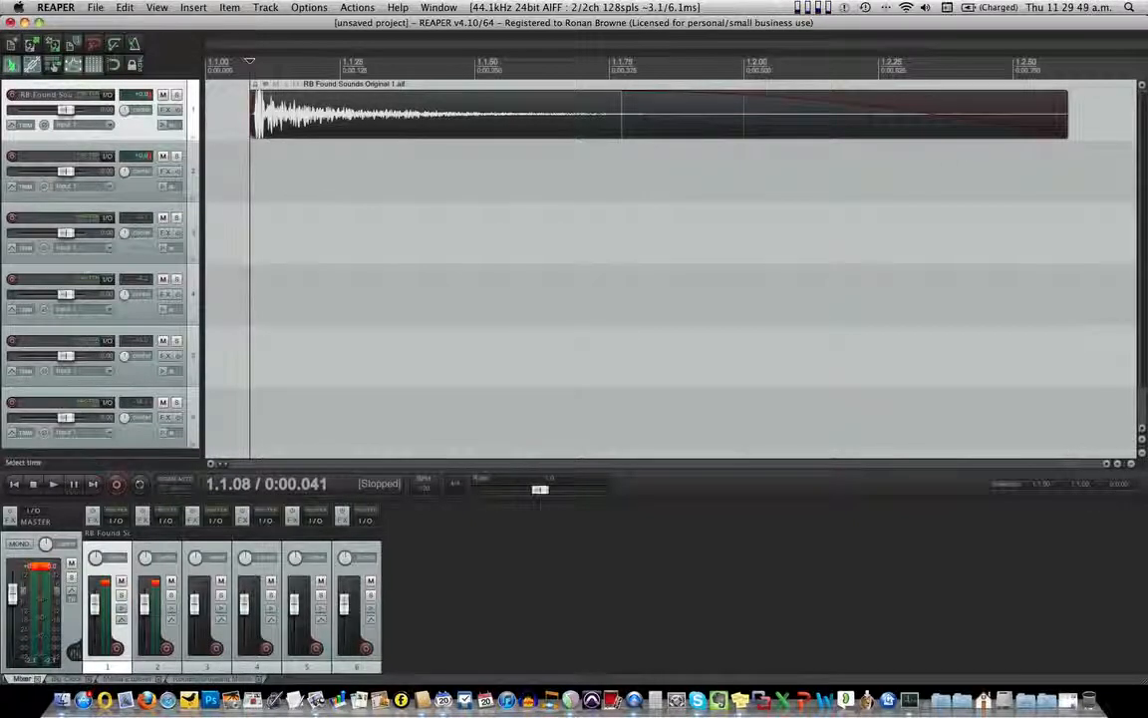
Move the first clip to start at about 0:00.018 and set the time selection to match the clip's full length.
drag(531, 131, 499, 127)
scroll(480, 127, down, 1)
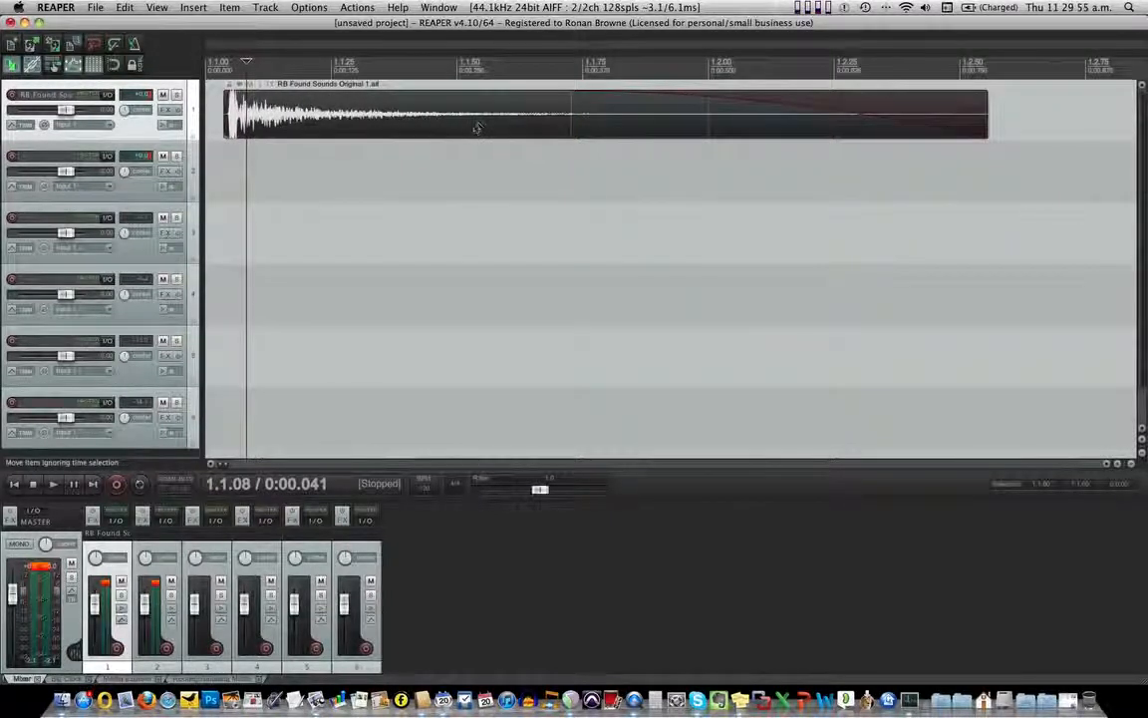
double_click(477, 129)
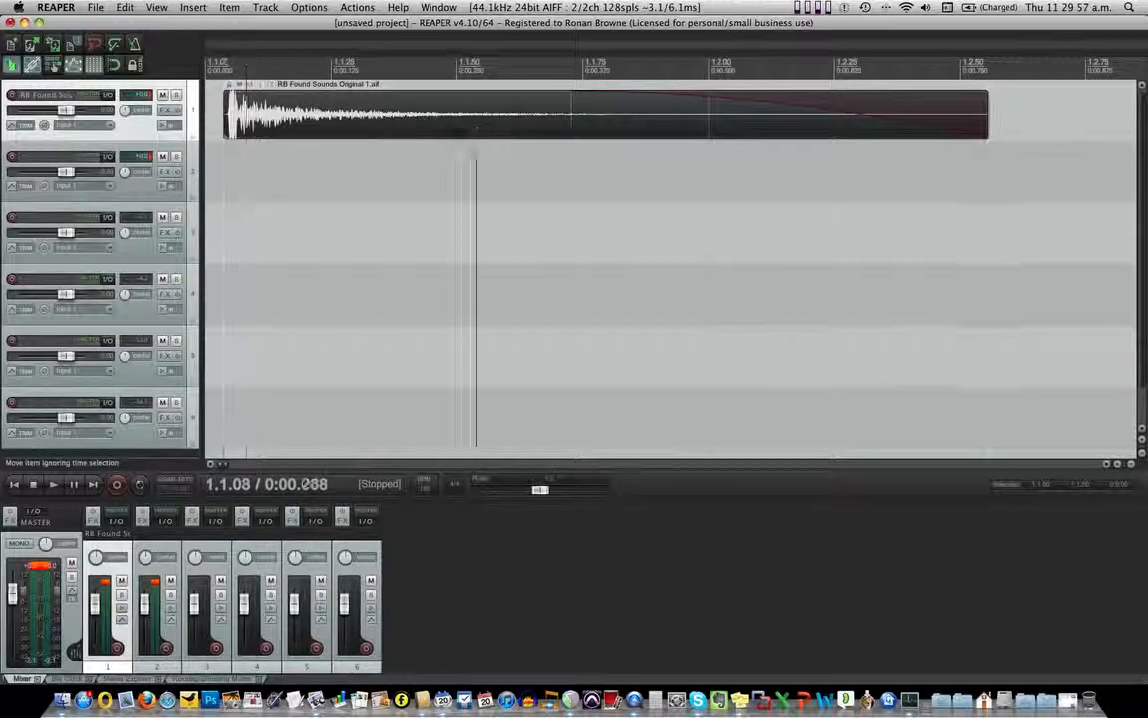
drag(227, 71, 324, 74)
double_click(376, 127)
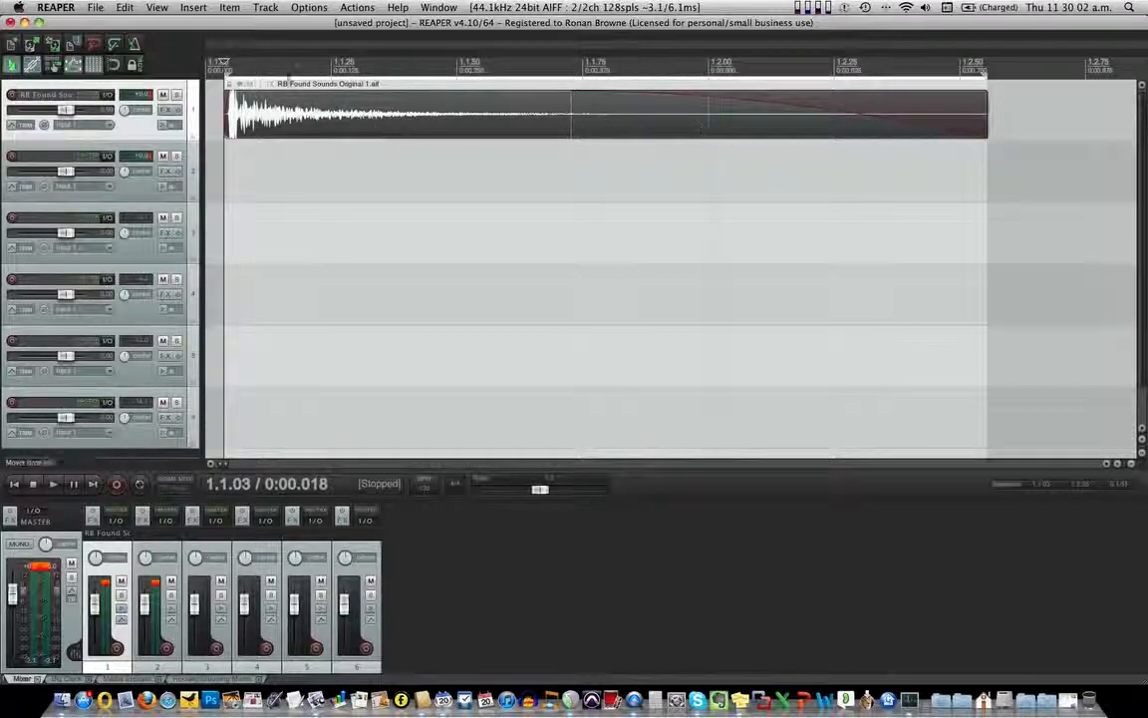
Open the project's render settings and set the render bounds to Time selection.
click(105, 8)
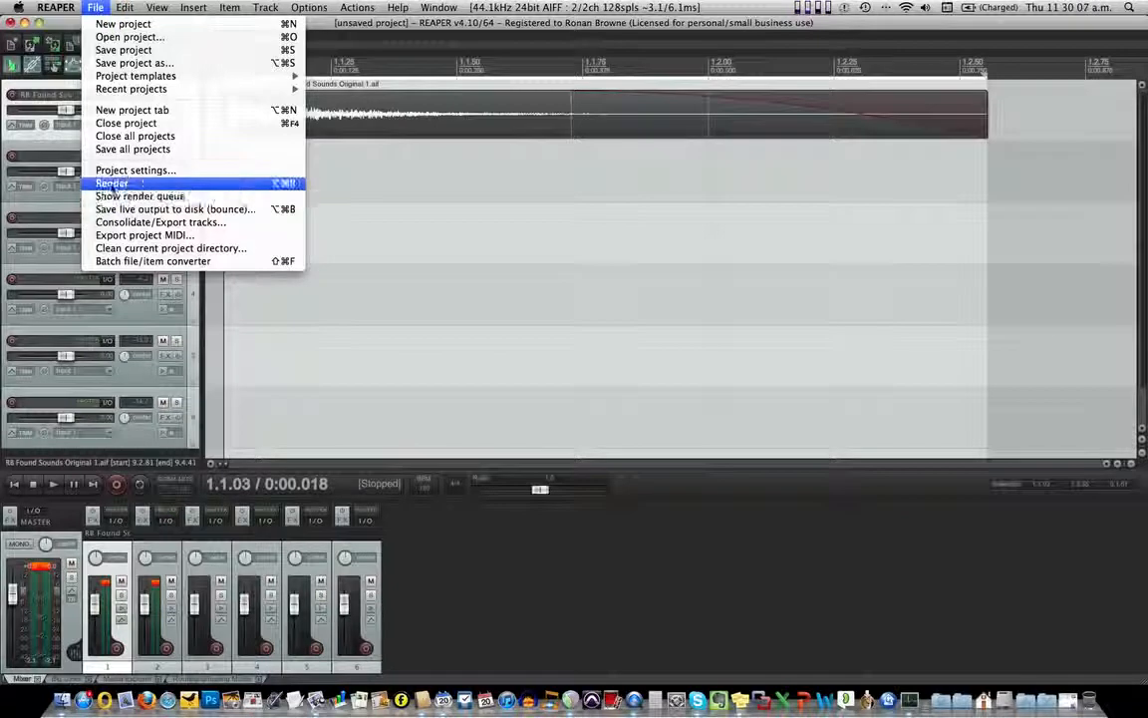
click(112, 183)
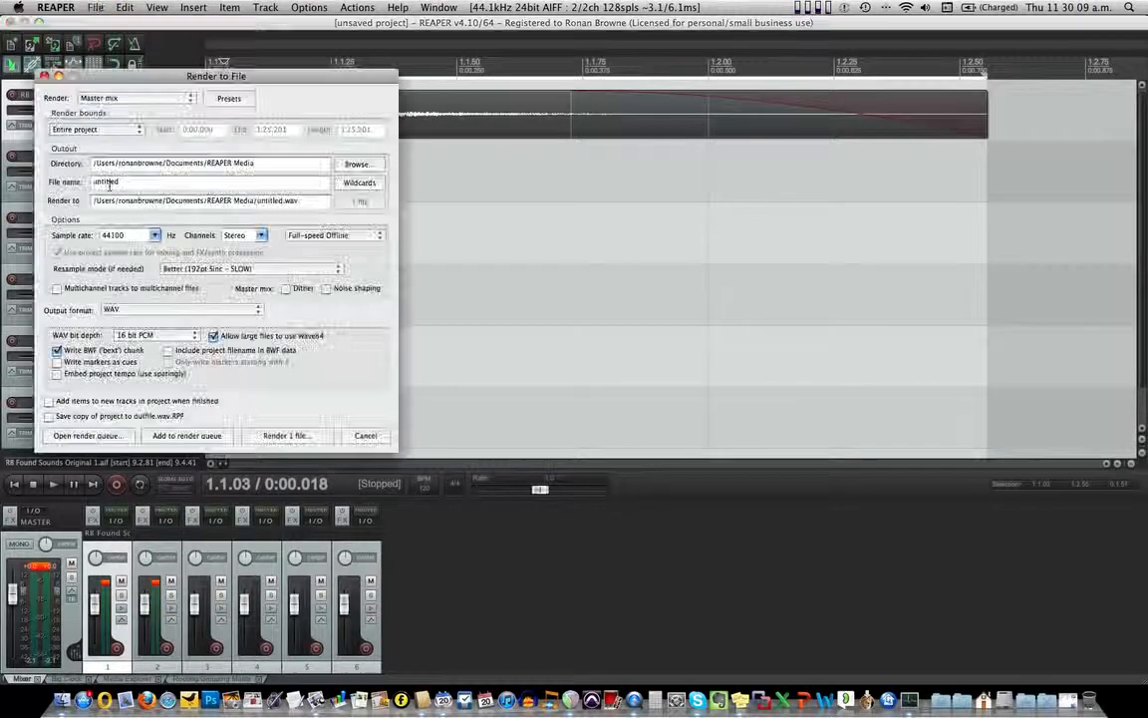
drag(207, 78, 530, 158)
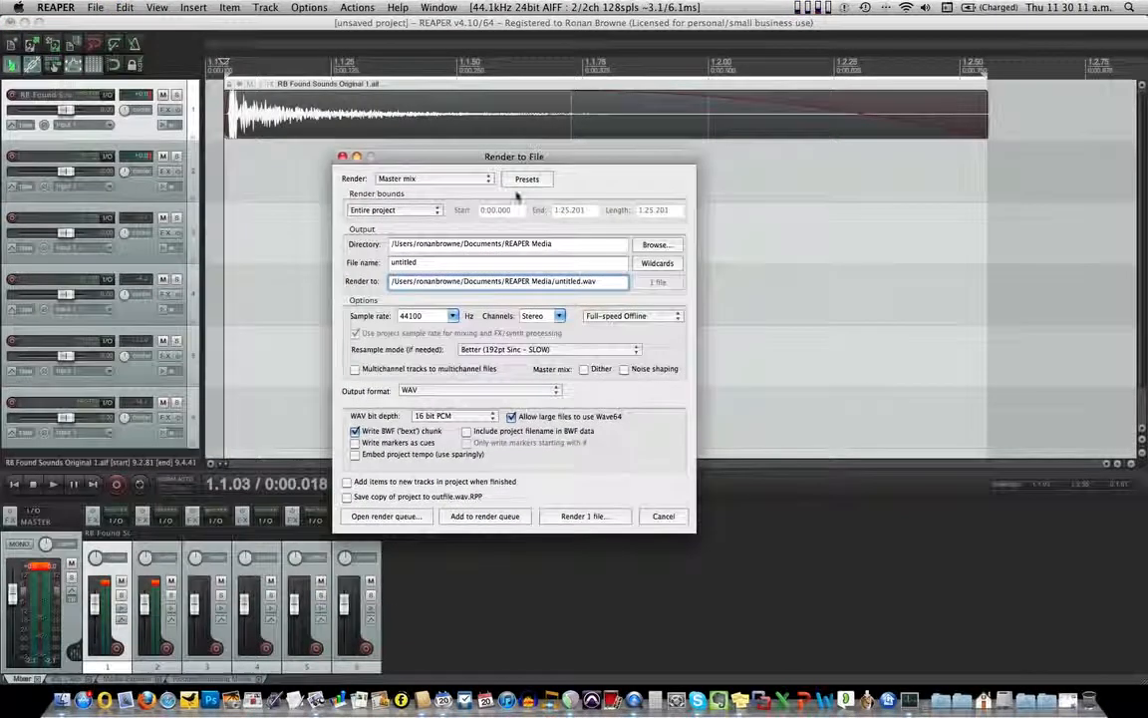
click(376, 212)
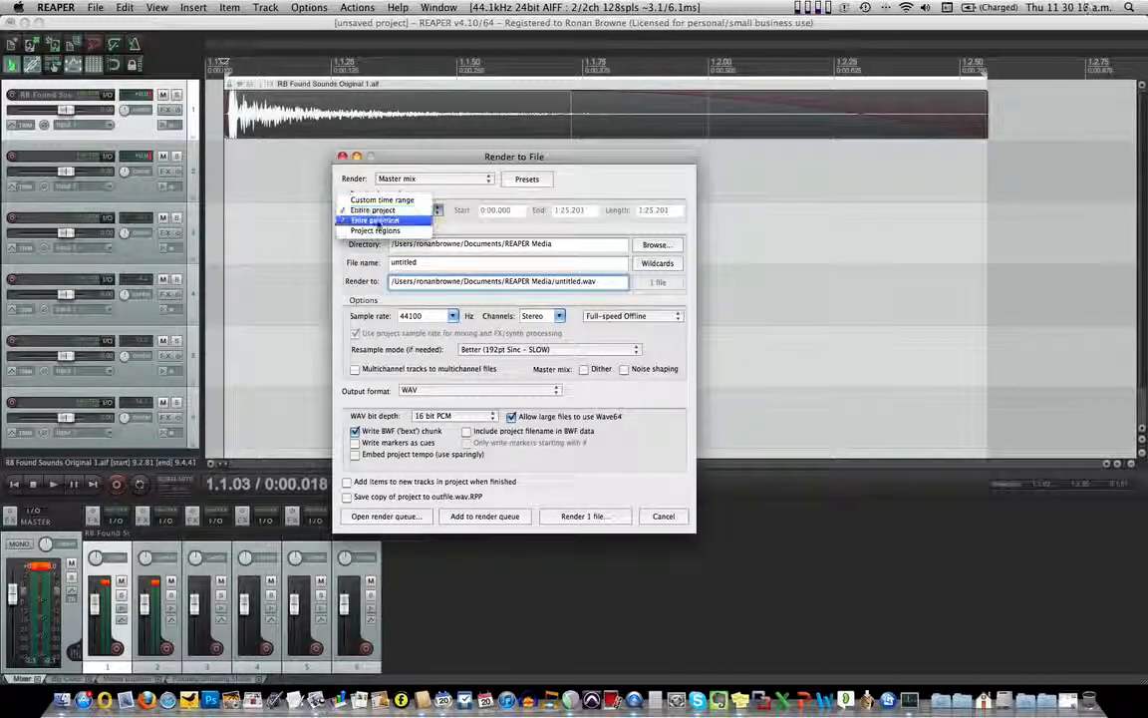
click(376, 222)
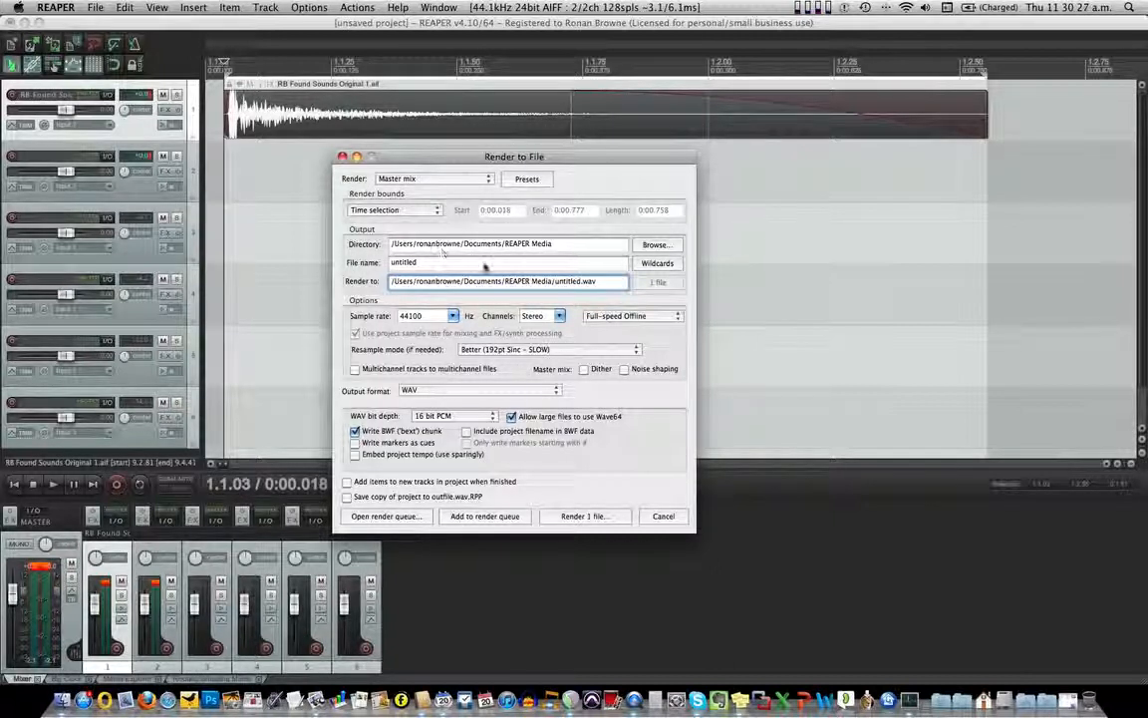
Choose the Desktop as the render destination and create a new folder there named RB Found Sounds.
click(653, 247)
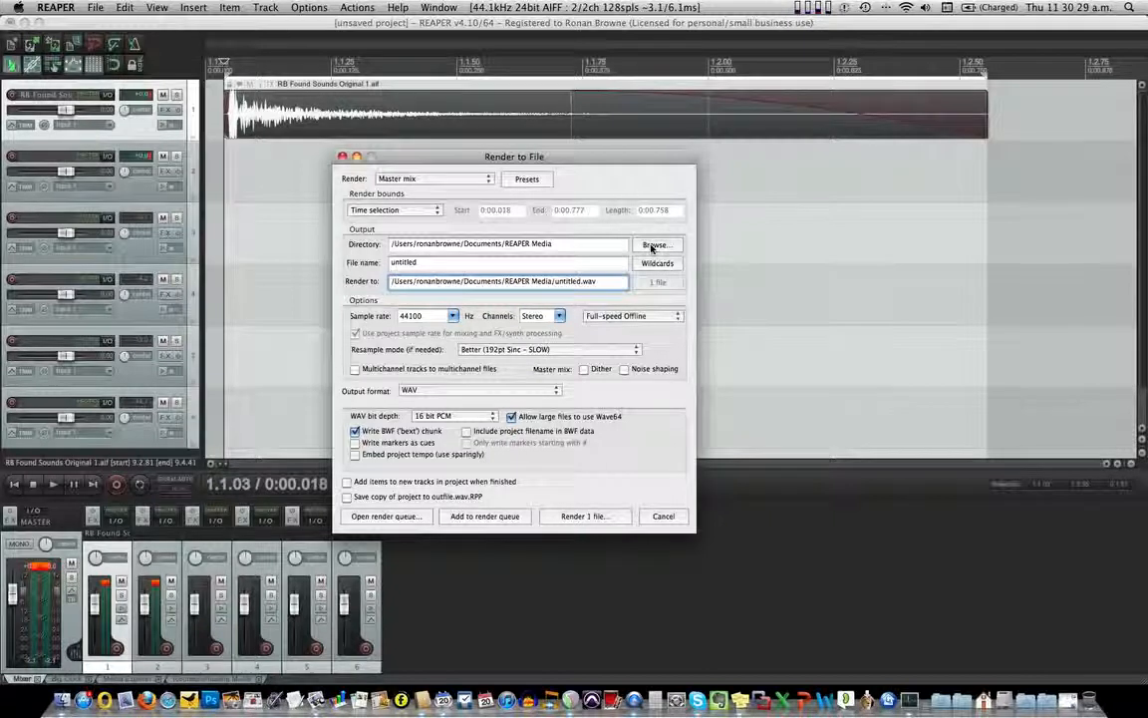
click(653, 248)
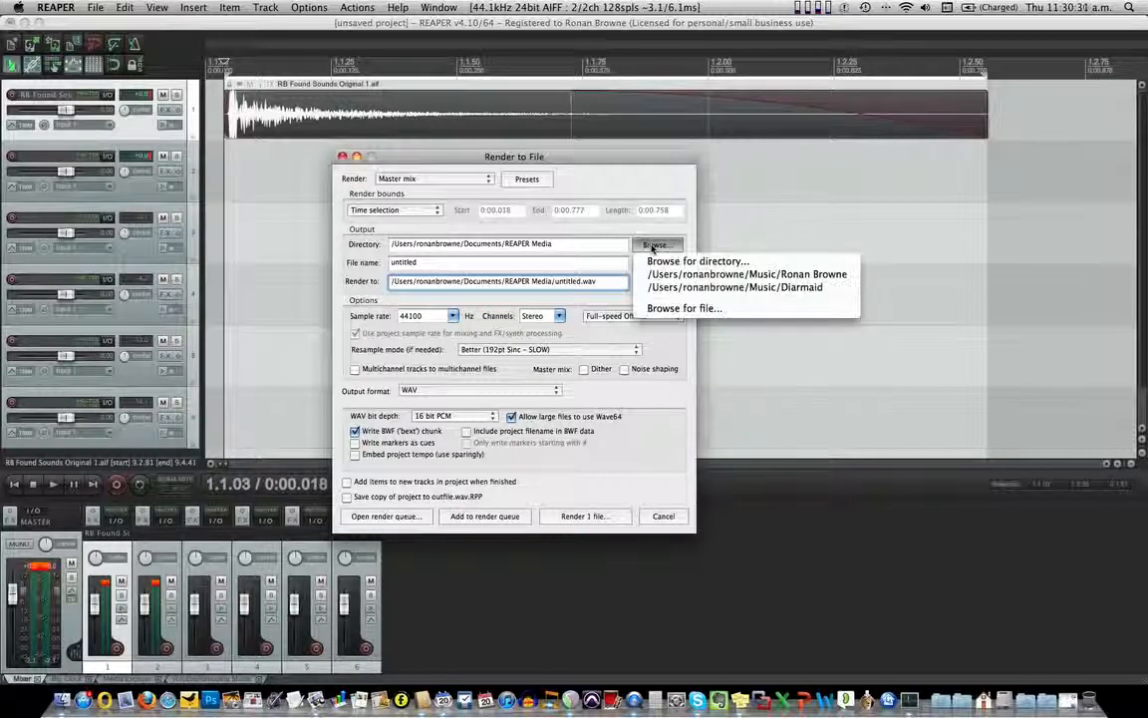
click(673, 310)
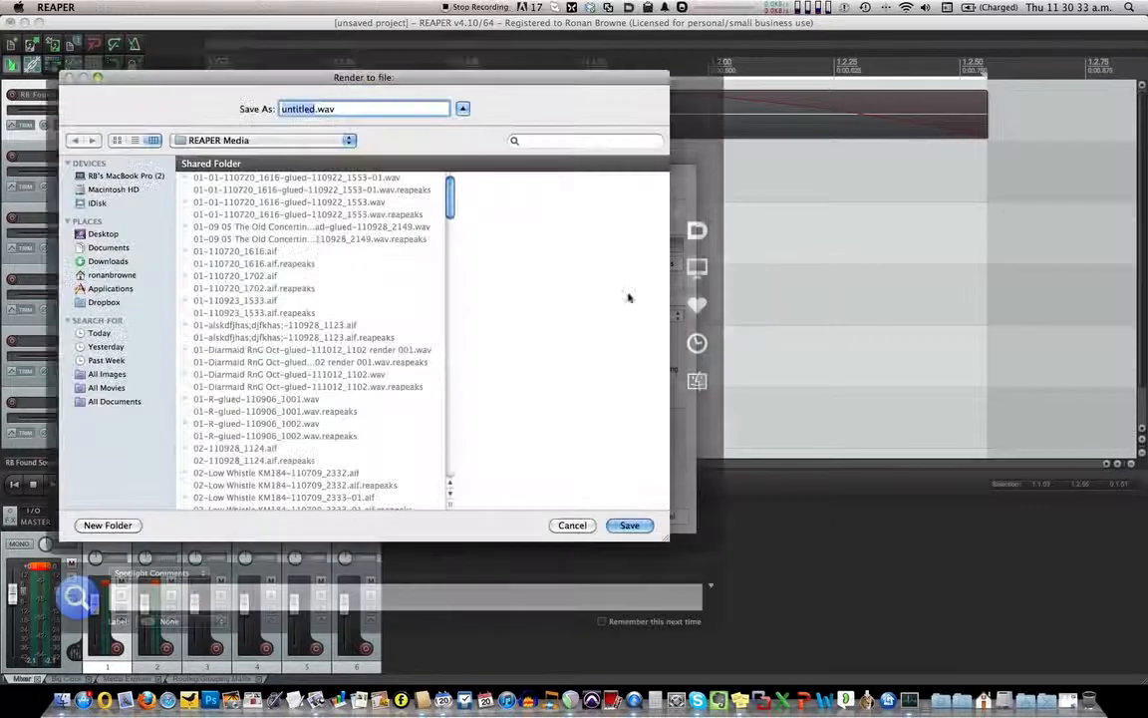
click(103, 264)
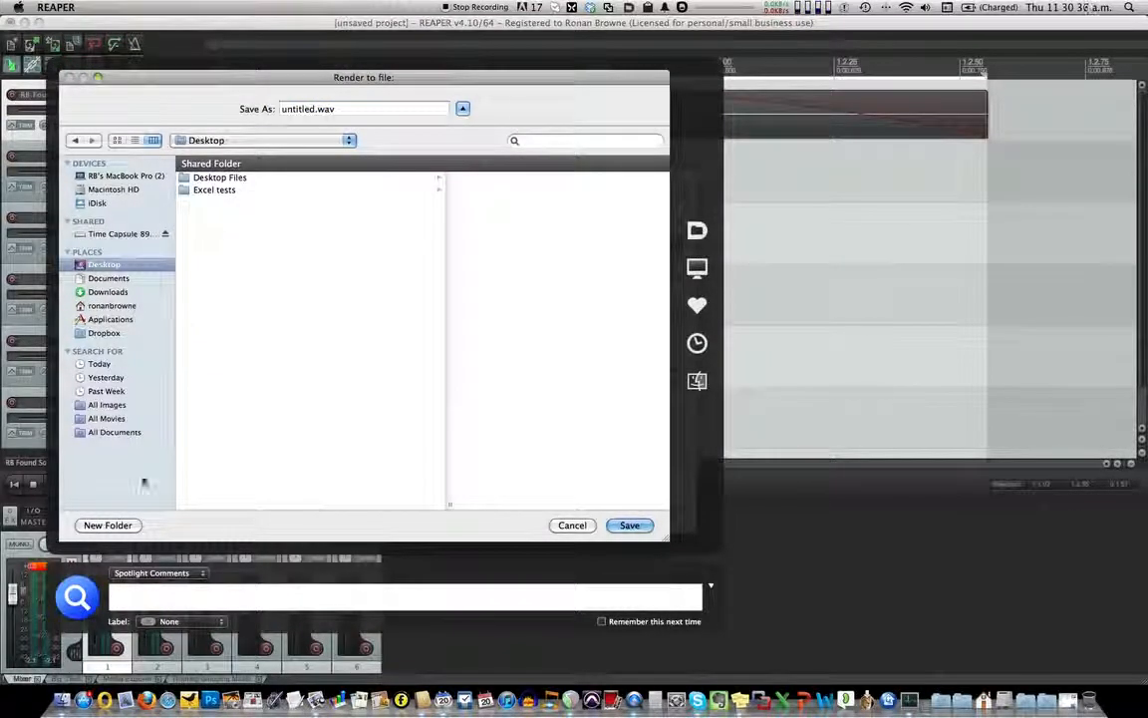
click(108, 525)
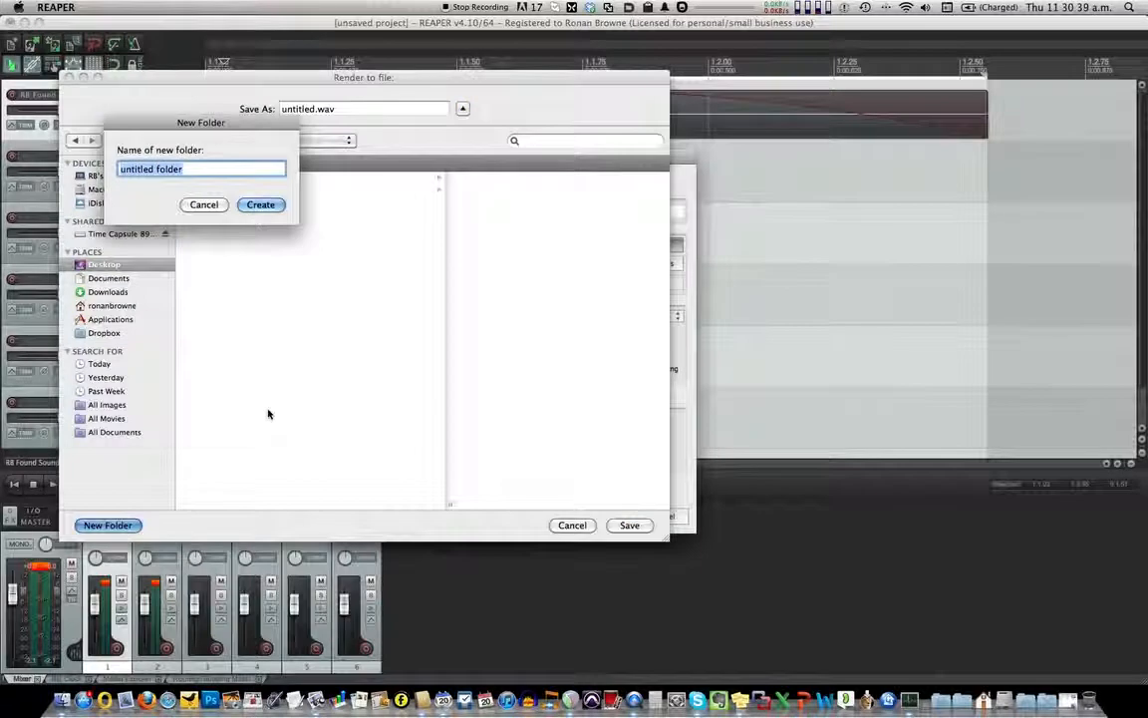
text(BB Found )
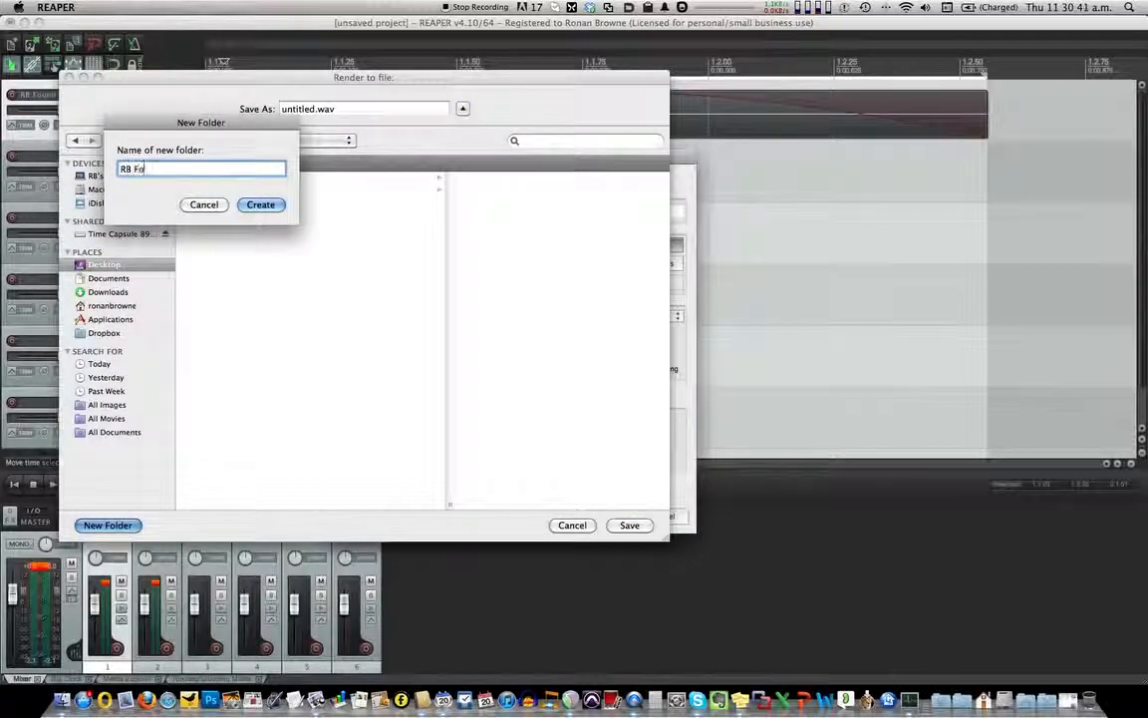
text(Sounds)
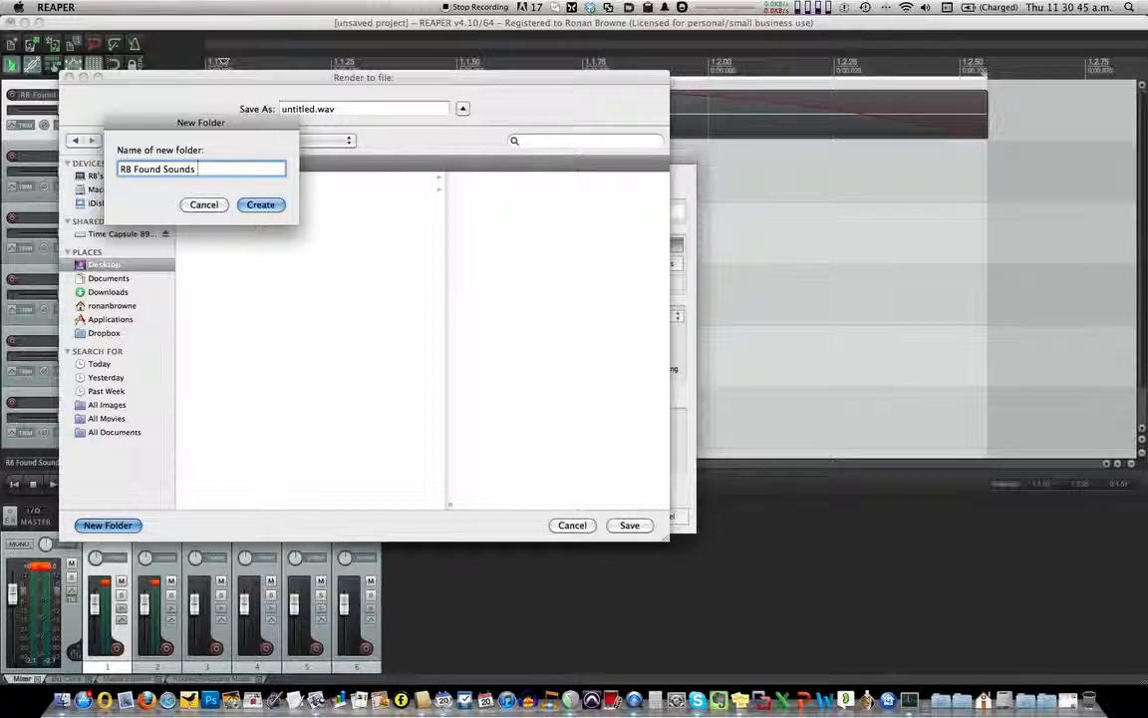
key(Return)
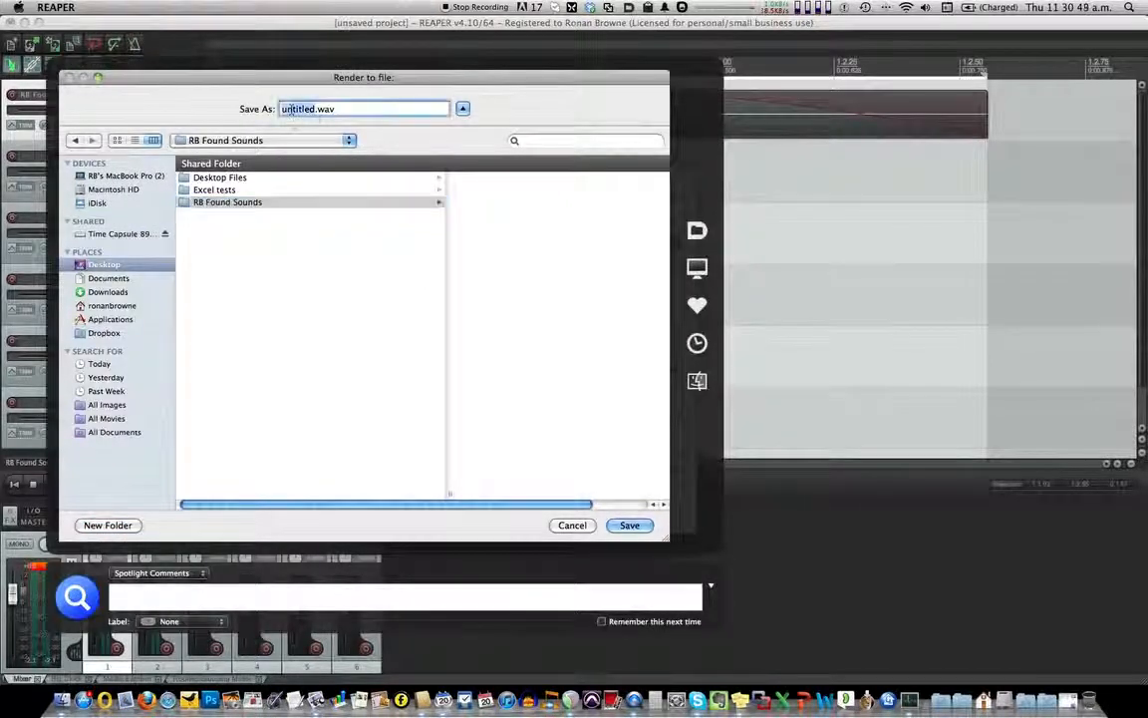
Name the render file Hand Clap 1.wav and save that destination in the RB Found Sounds folder.
drag(500, 79, 560, 116)
text(Hand Cla)
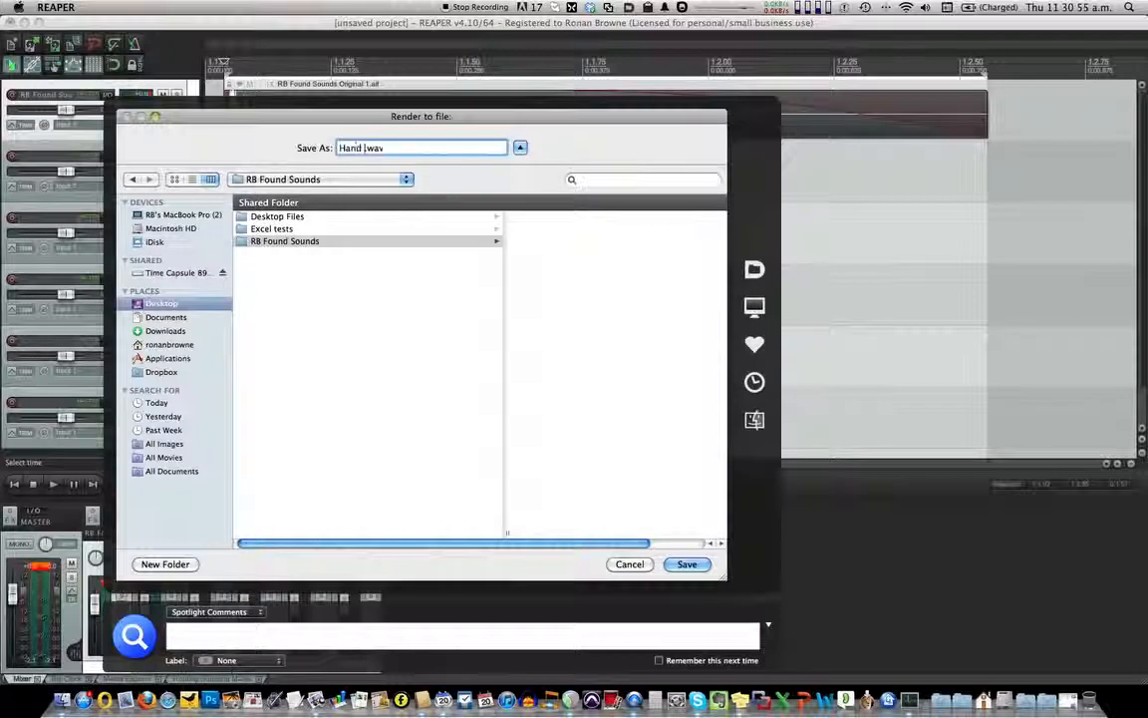
text(p)
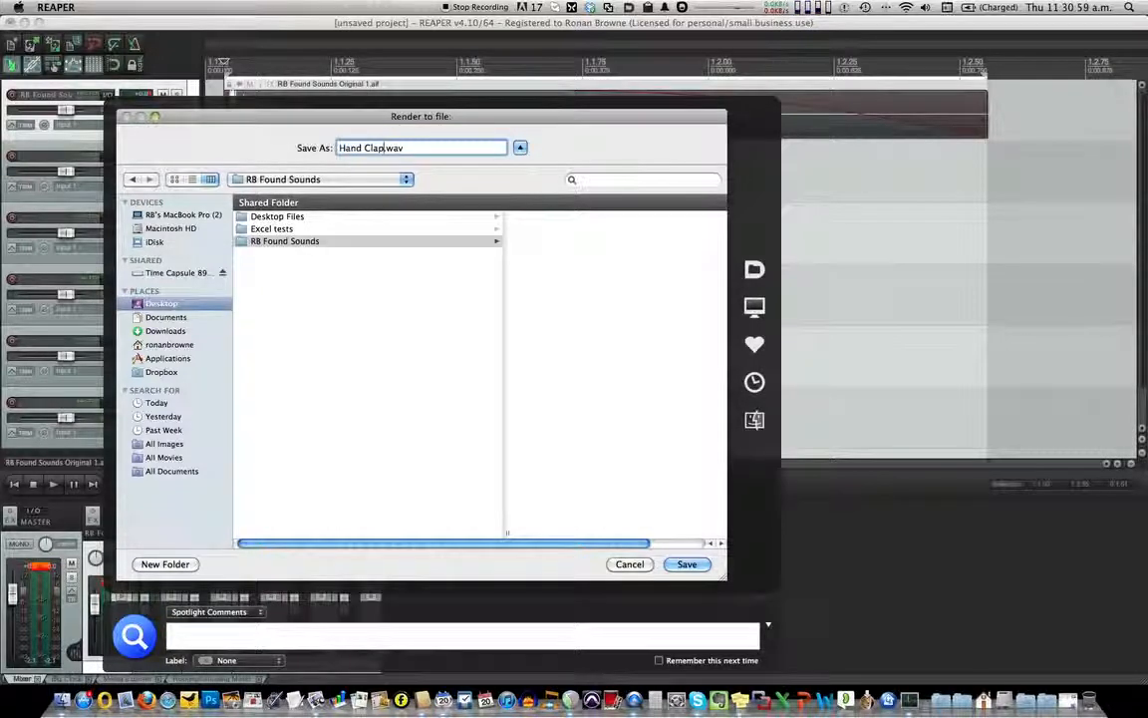
text( 1)
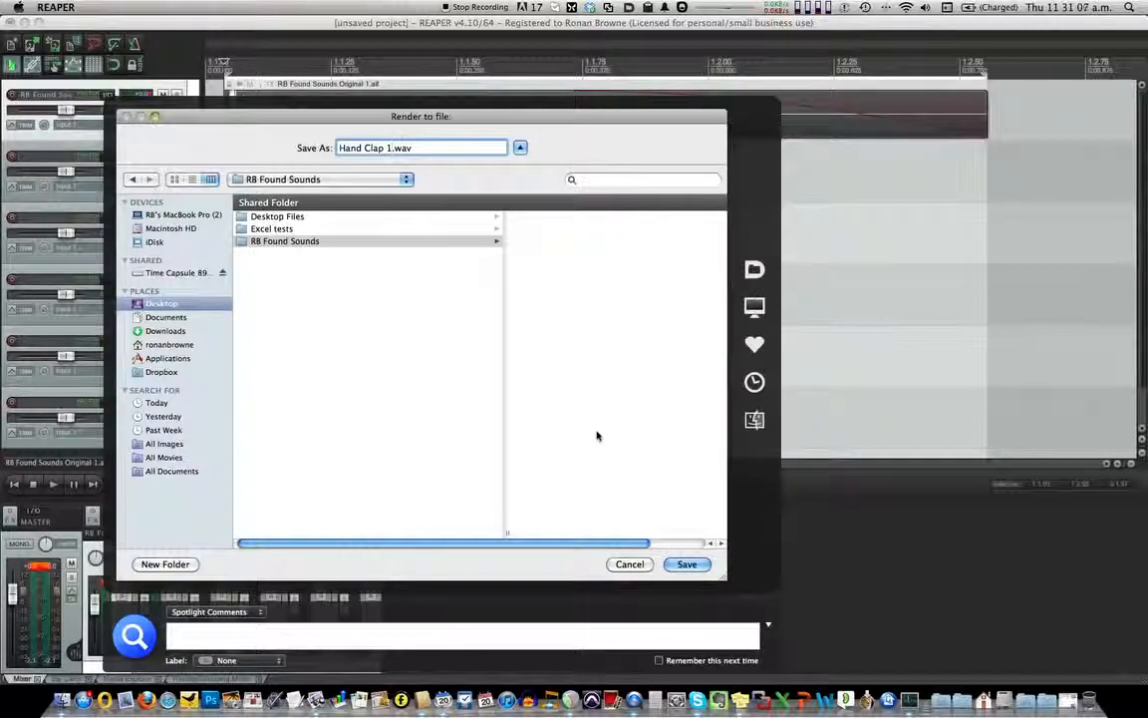
click(687, 566)
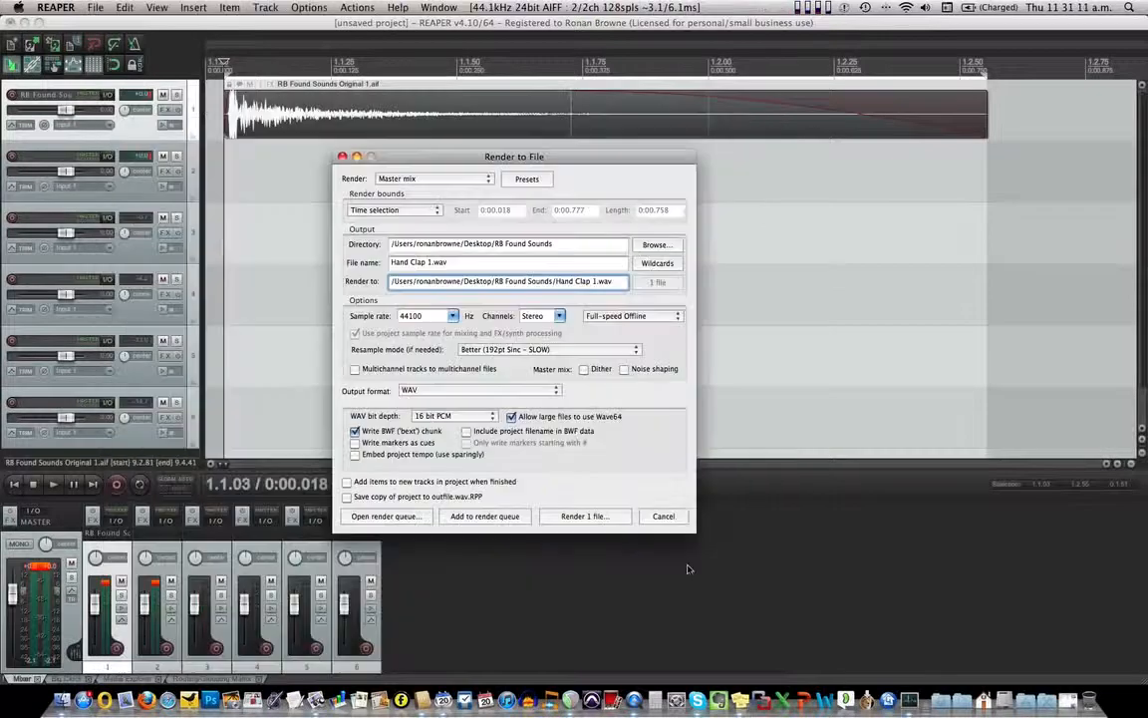
Set the output format to MP3 (encoder by LAME project) and add the hand clap to the render queue.
drag(536, 158, 491, 39)
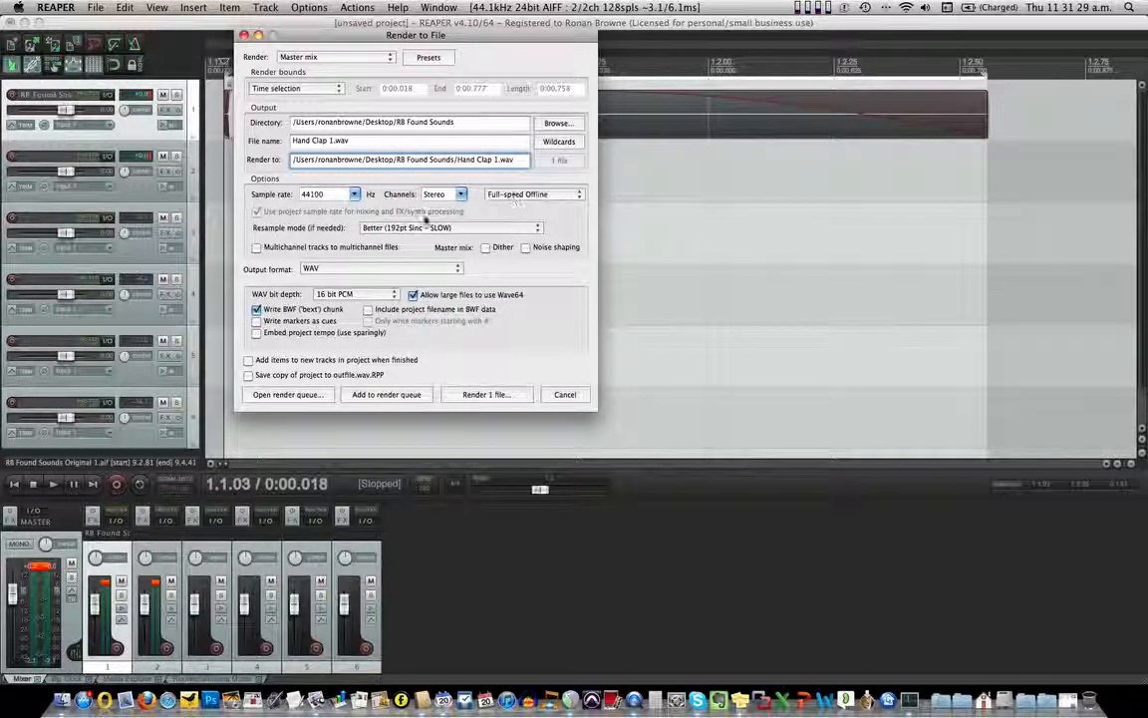
click(311, 269)
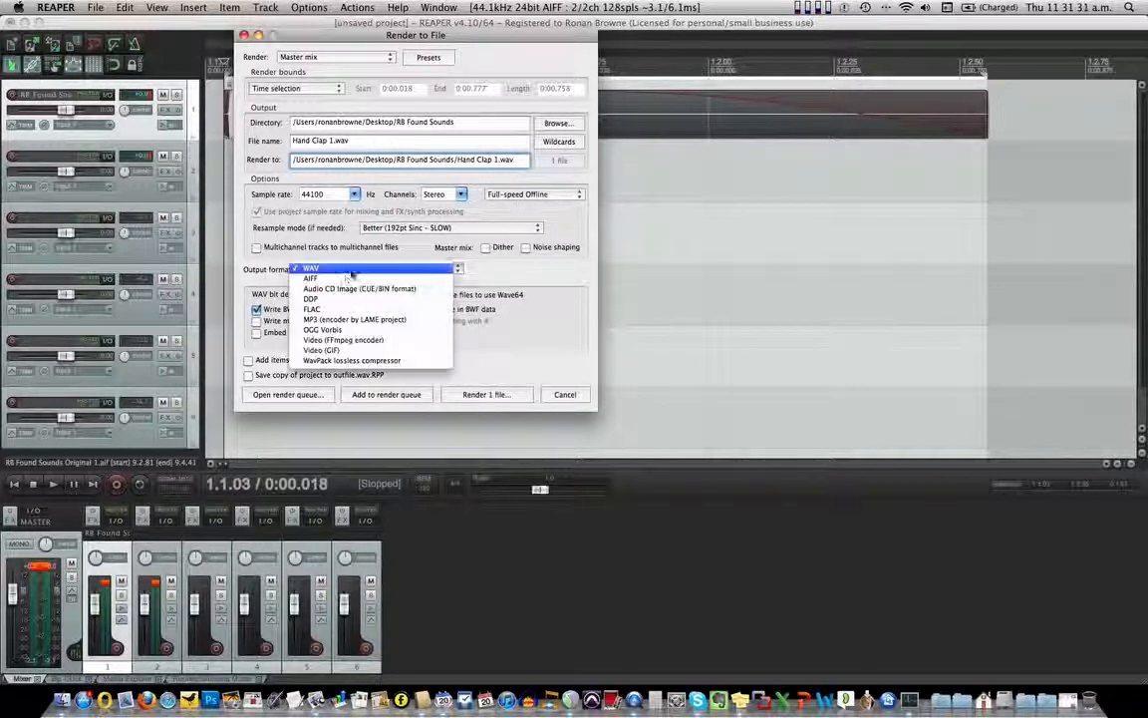
click(332, 321)
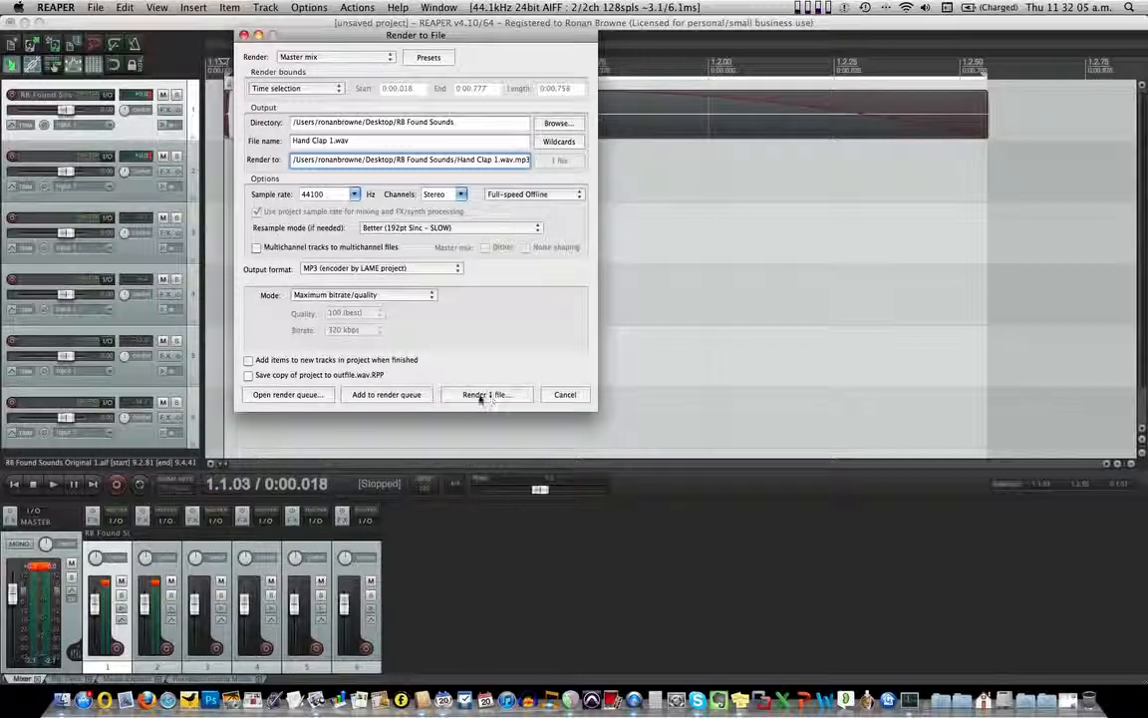
click(384, 394)
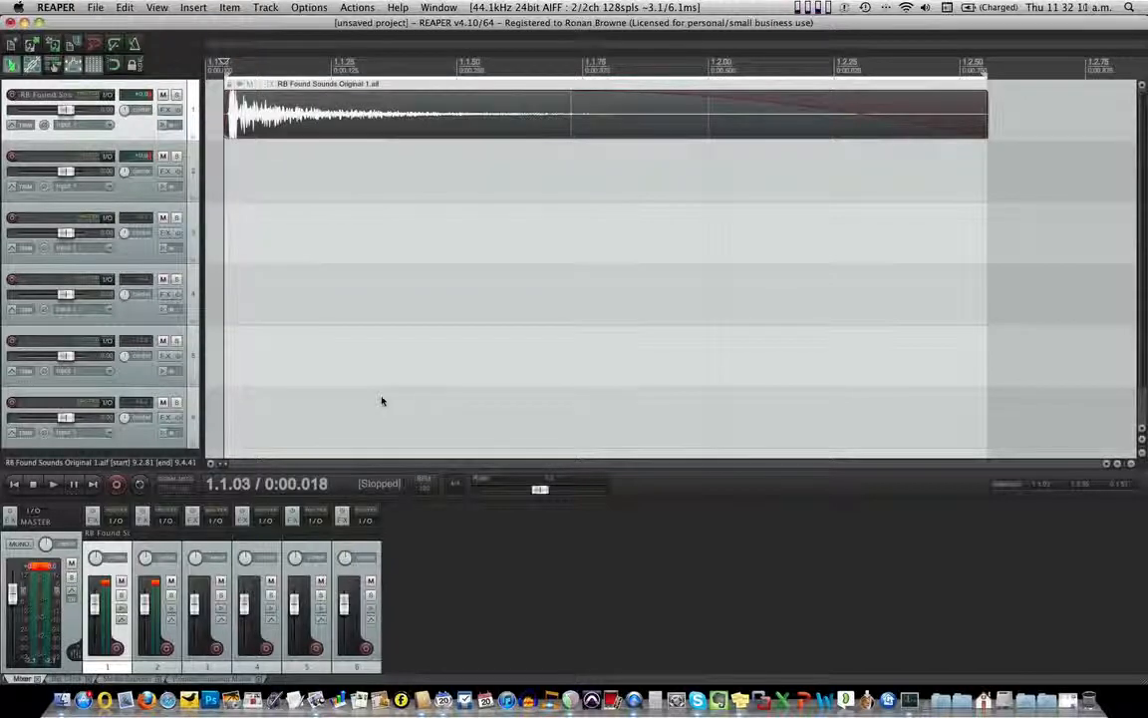
Trim the second track's first clip to start at about 0:01.055 and add a fade-out from about 0:01.40 to its end.
scroll(532, 171, down, 4)
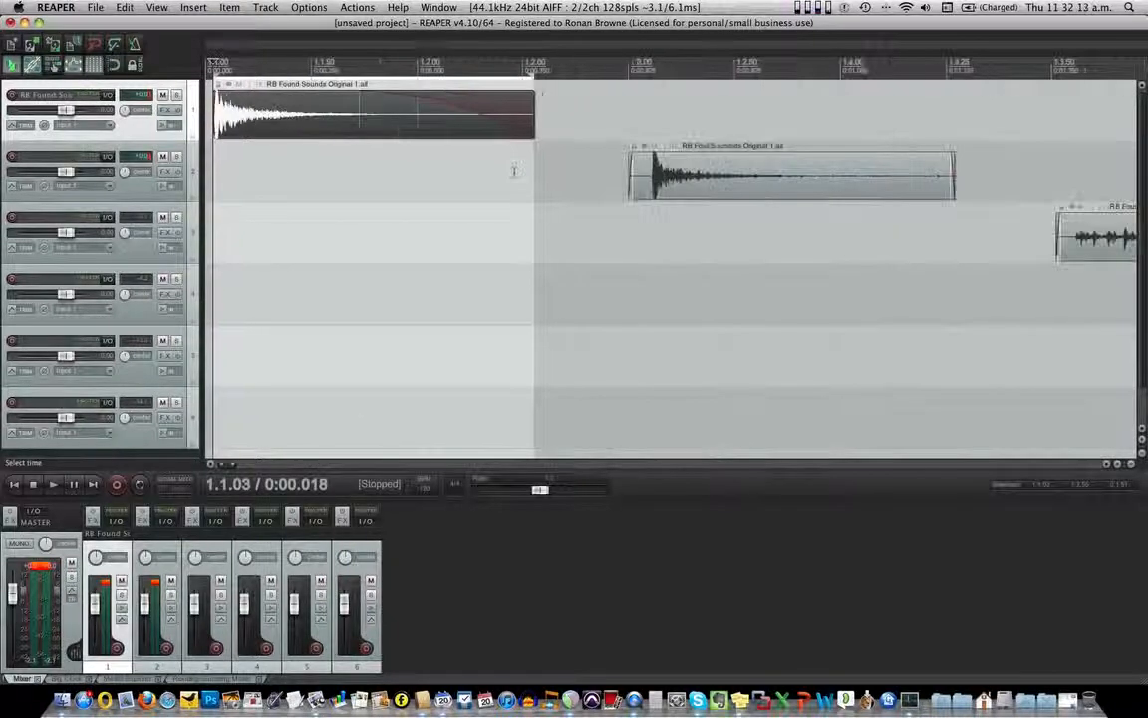
drag(629, 179, 648, 183)
scroll(648, 183, up, 8)
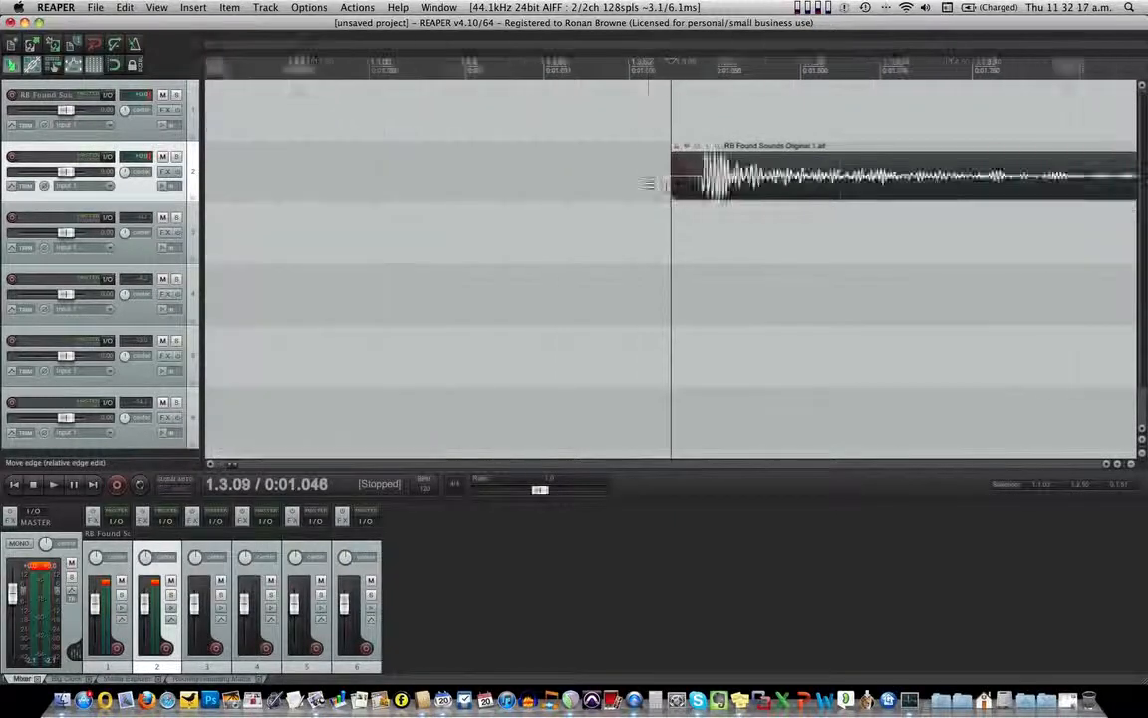
mouse_move(735, 184)
mouse_down()
mouse_move(693, 184)
mouse_move(733, 187)
mouse_up()
scroll(743, 189, down, 4)
scroll(746, 189, down, 8)
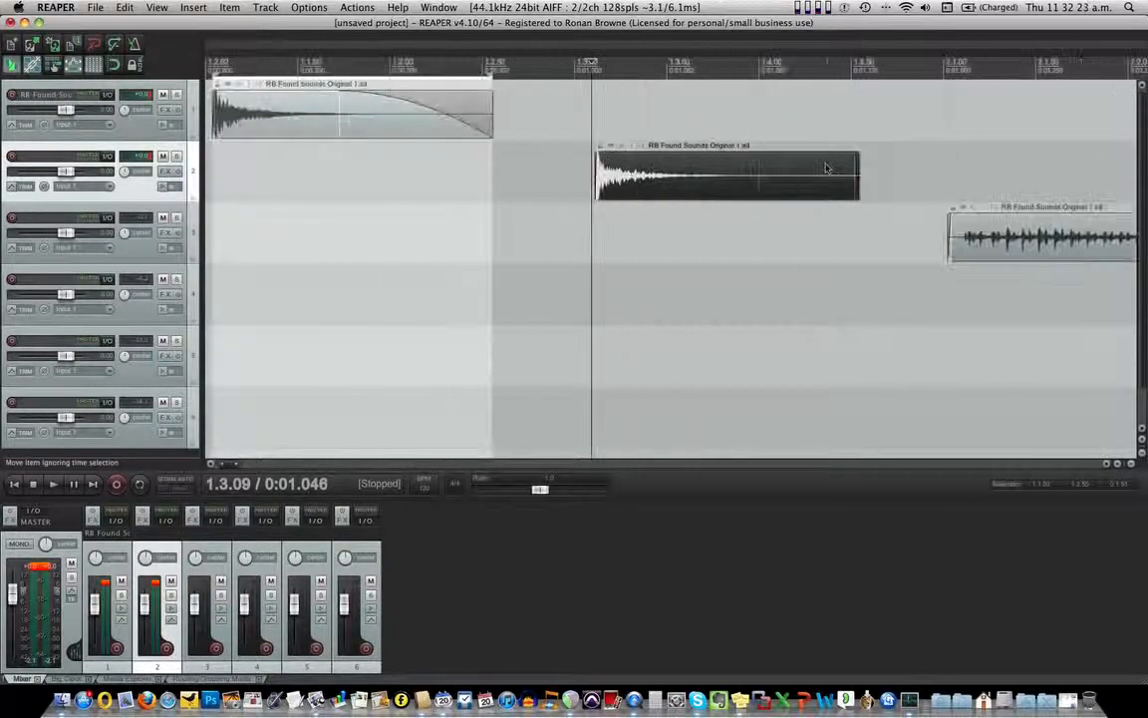
drag(857, 156, 726, 160)
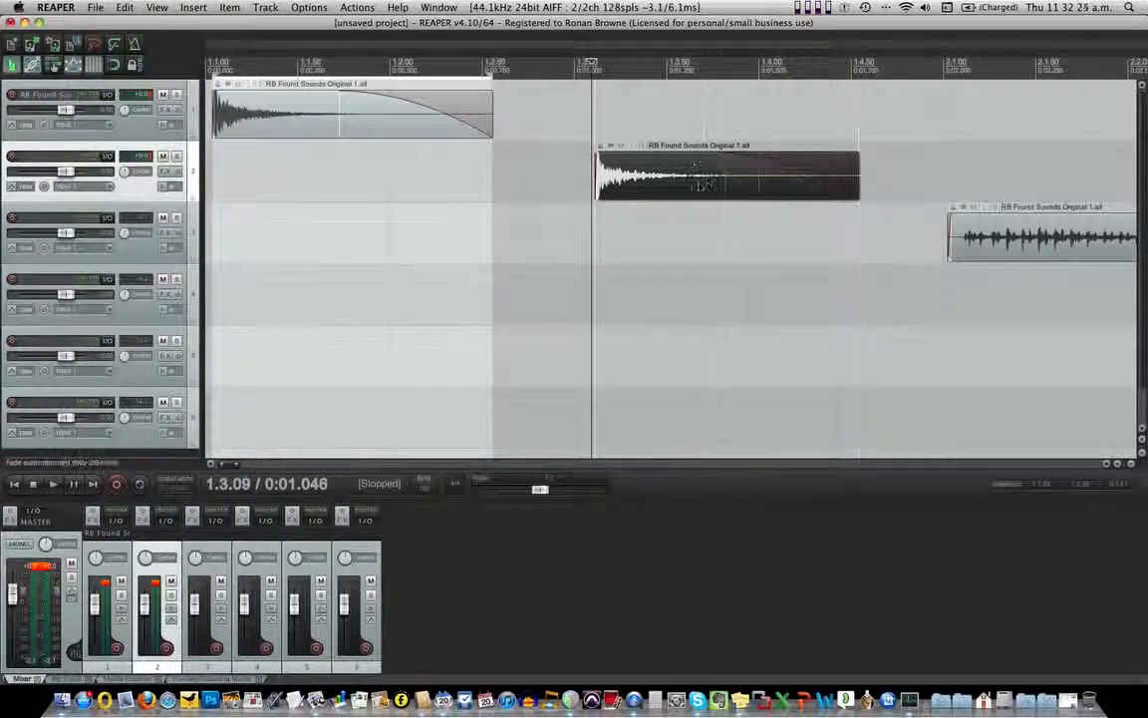
Set the time selection to the second track's trimmed clip and open the render settings with Time selection as the bounds.
key(t)
click(95, 7)
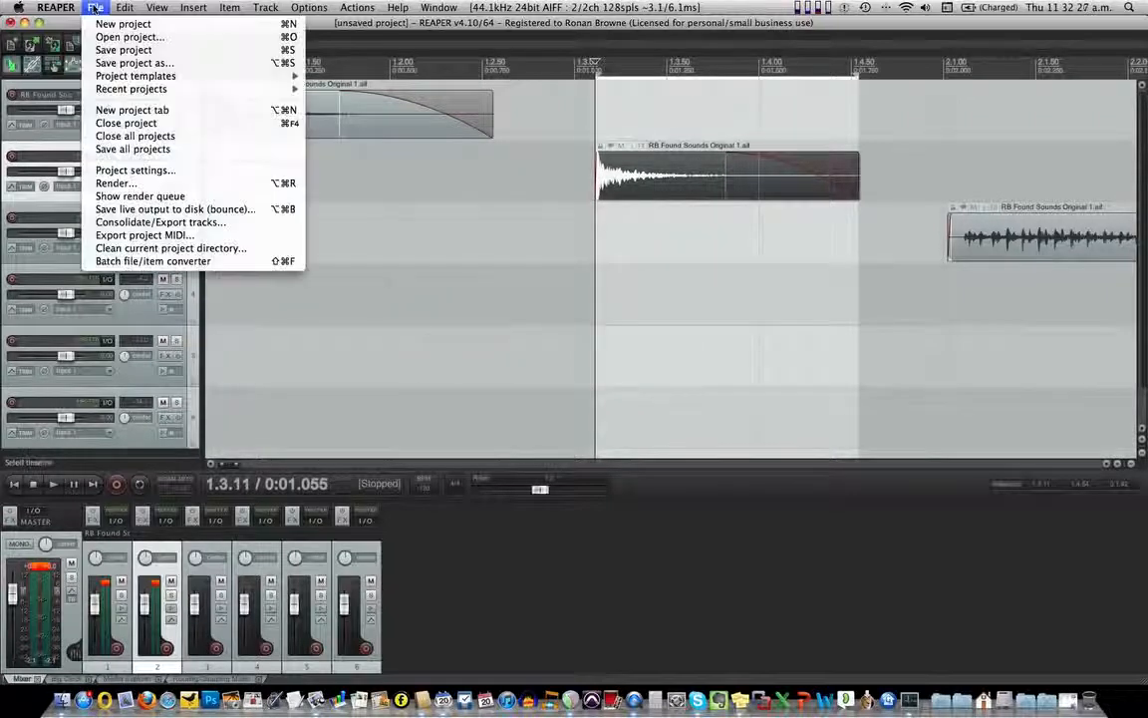
click(122, 184)
click(69, 131)
click(70, 131)
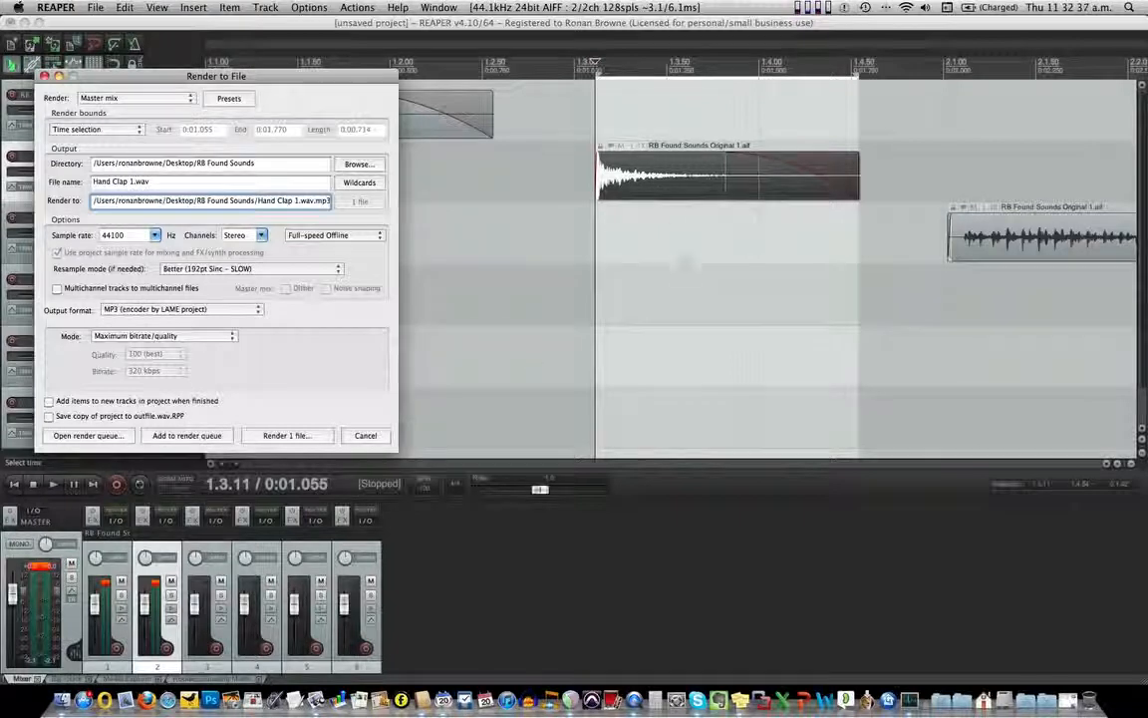
click(596, 191)
key(space)
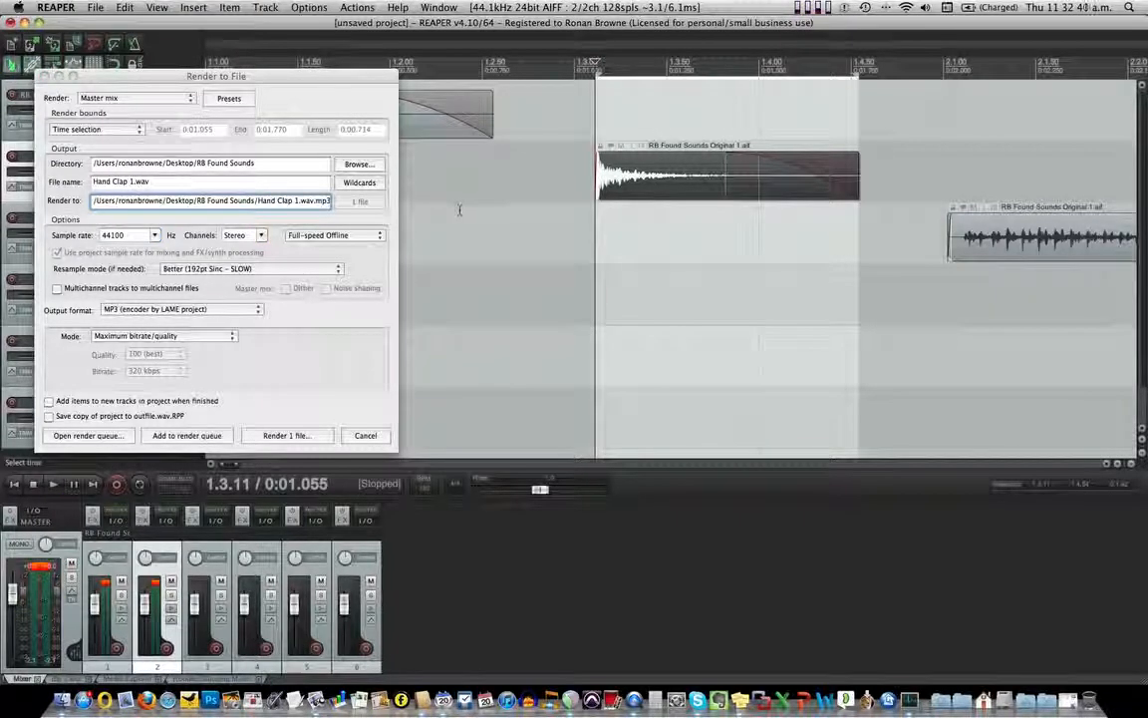
Change the render file name to Finger Lip Pop 1.wav.
click(119, 182)
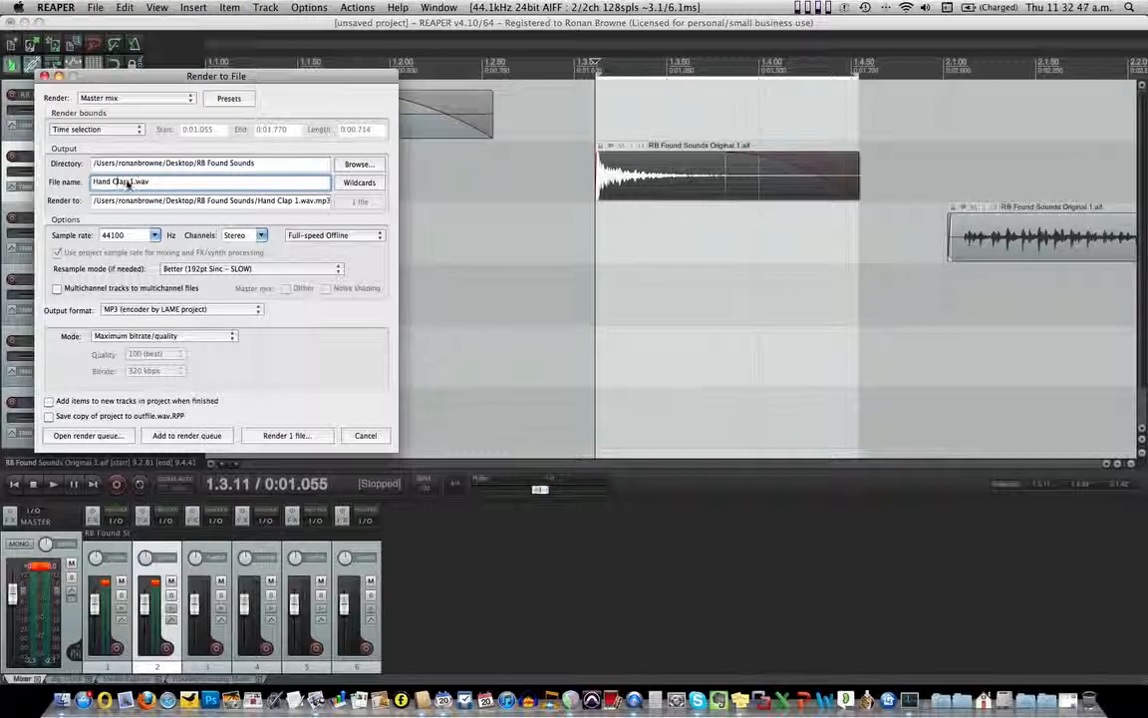
drag(128, 183, 78, 183)
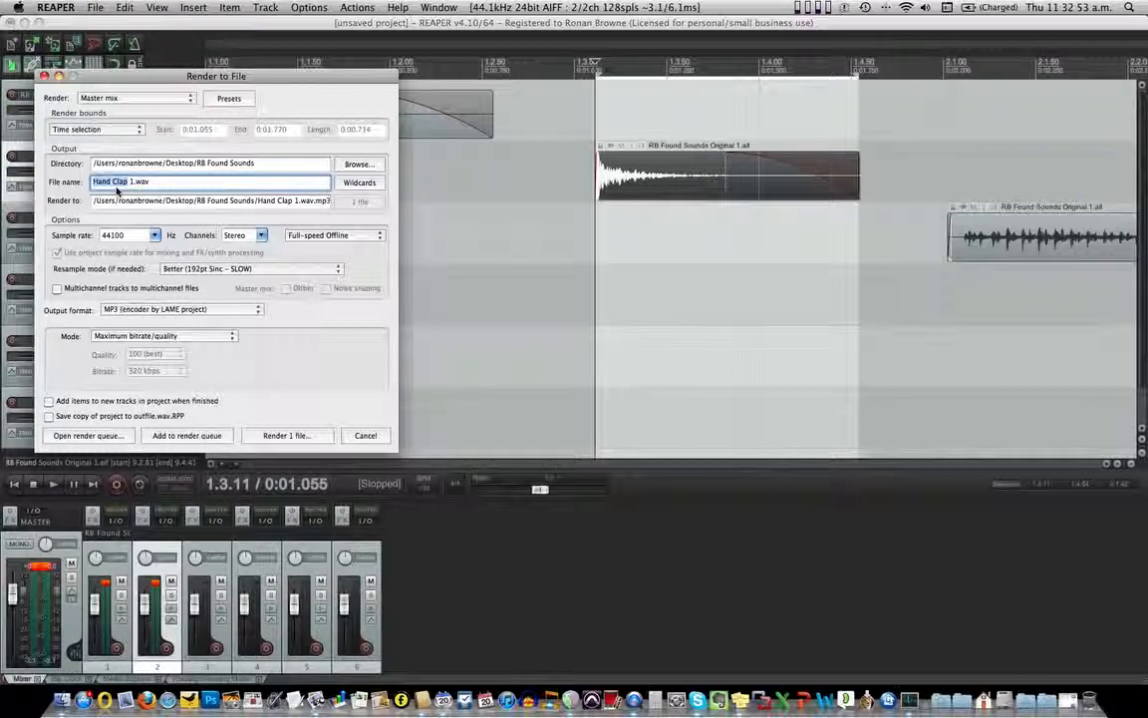
text(H)
text(inger)
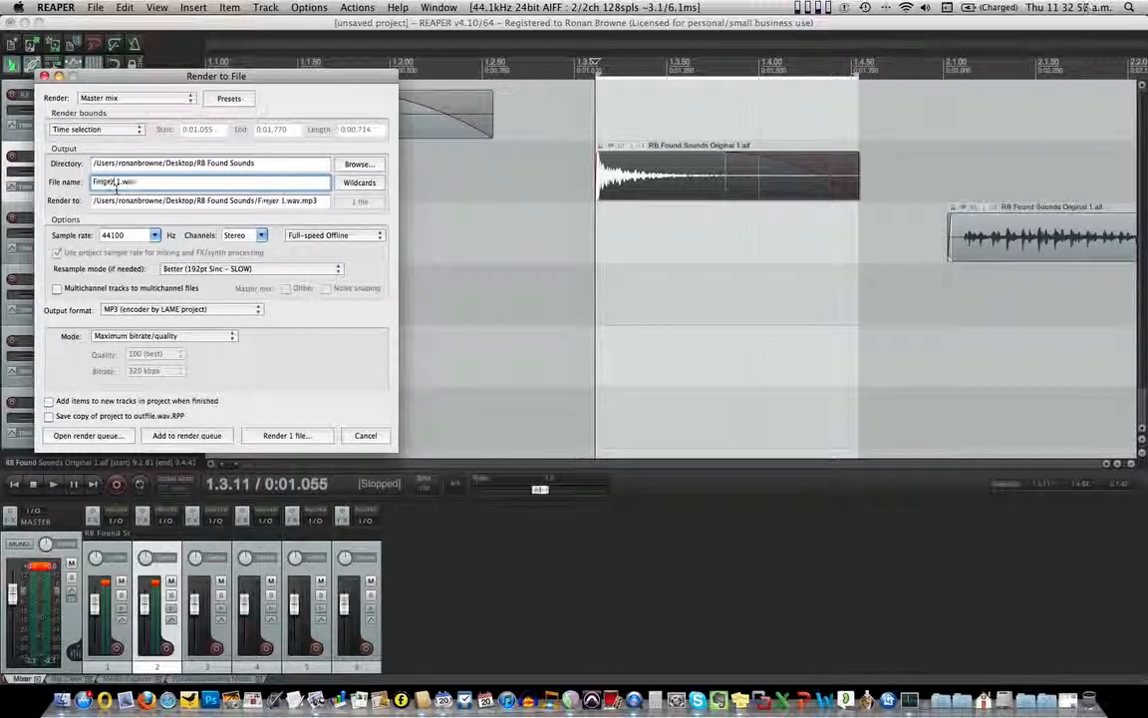
text( Lip Pop)
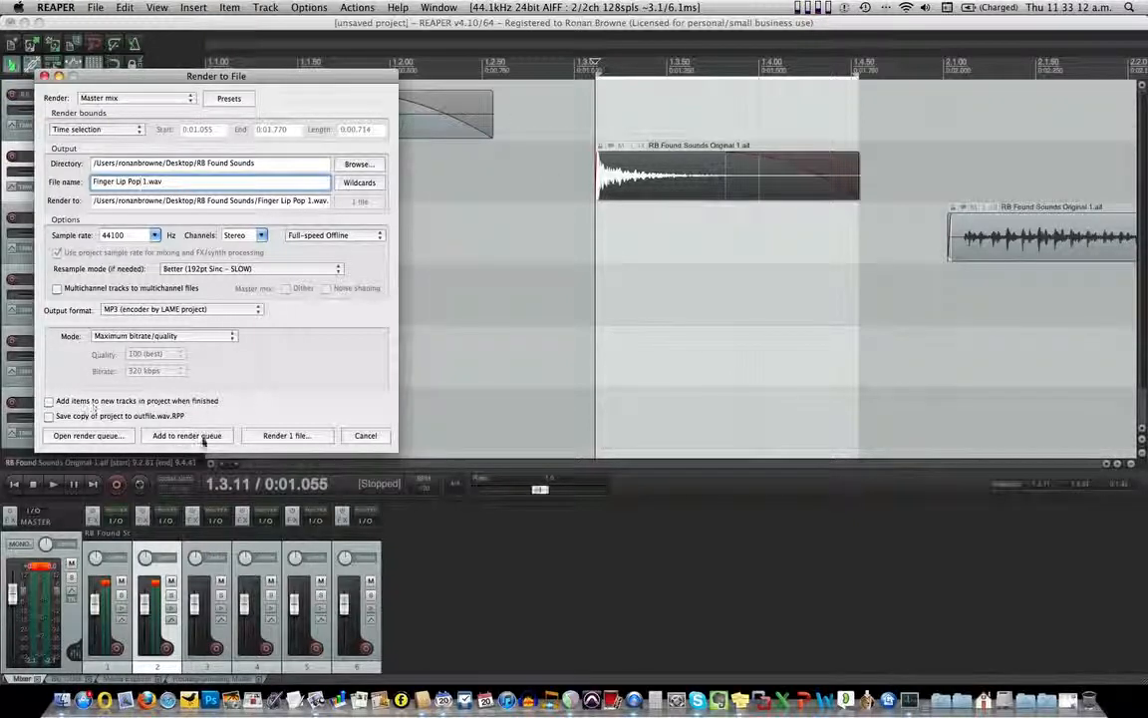
Add the finger lip pop clip to the render queue.
click(195, 436)
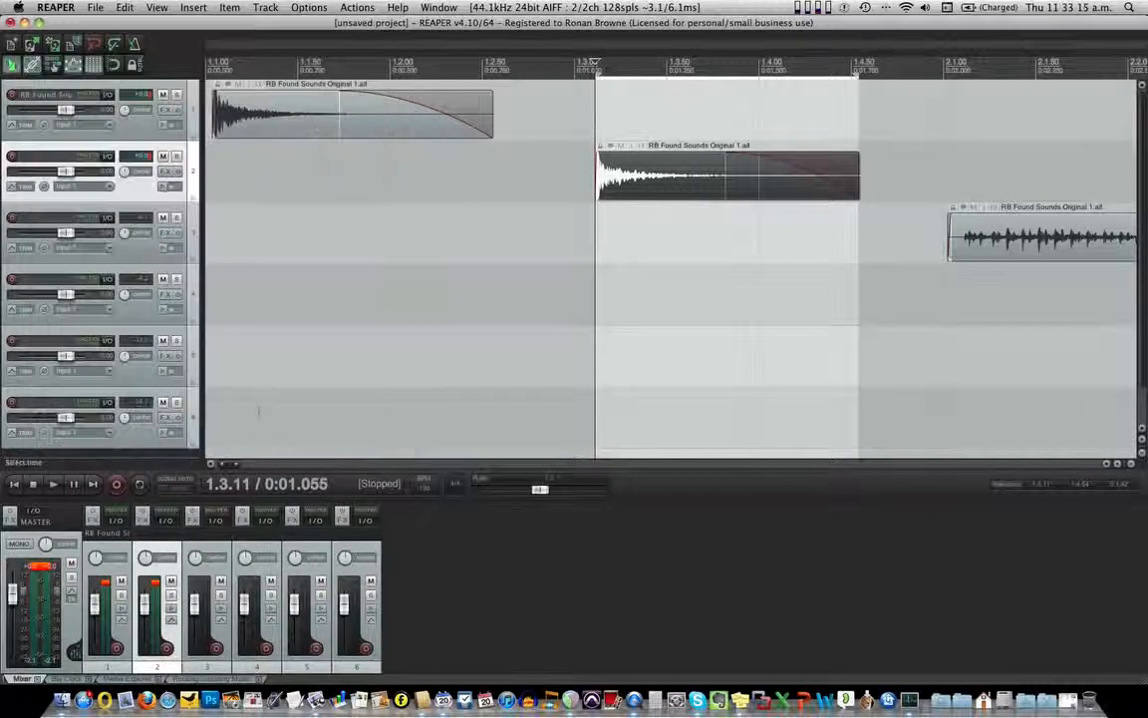
Trim the third track's first clip to start at about 0:02.039, add a fade-out from about 0:03.0 to its end, and audition it.
click(947, 247)
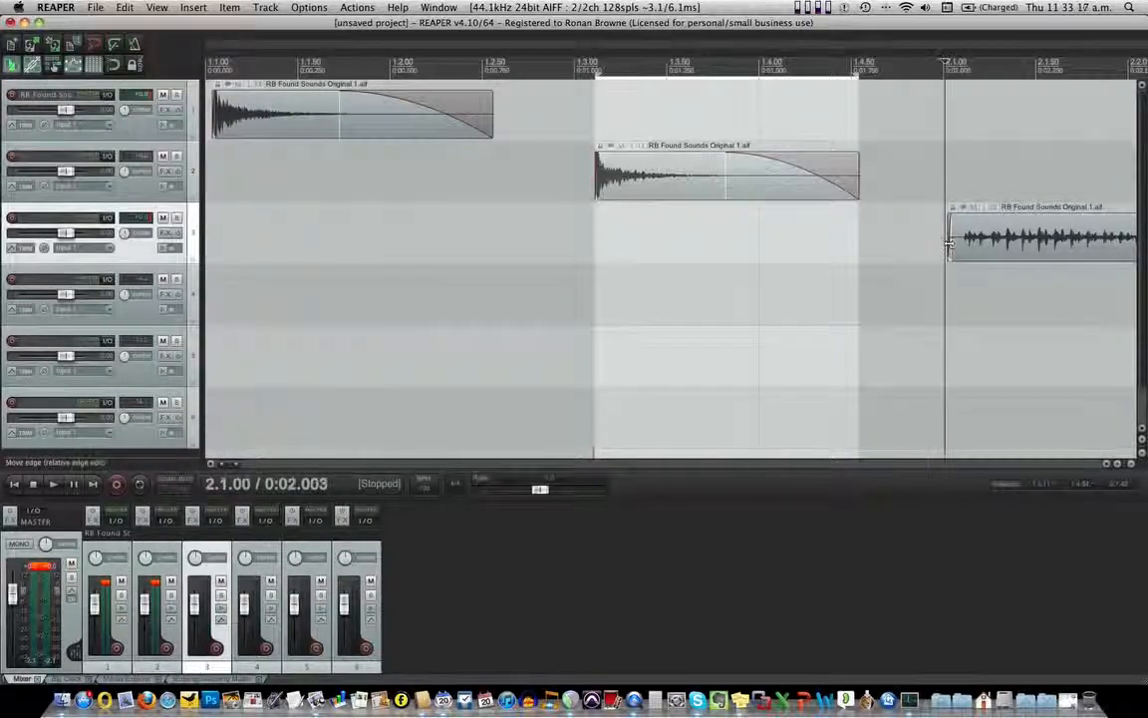
drag(947, 247, 949, 243)
scroll(853, 251, down, 3)
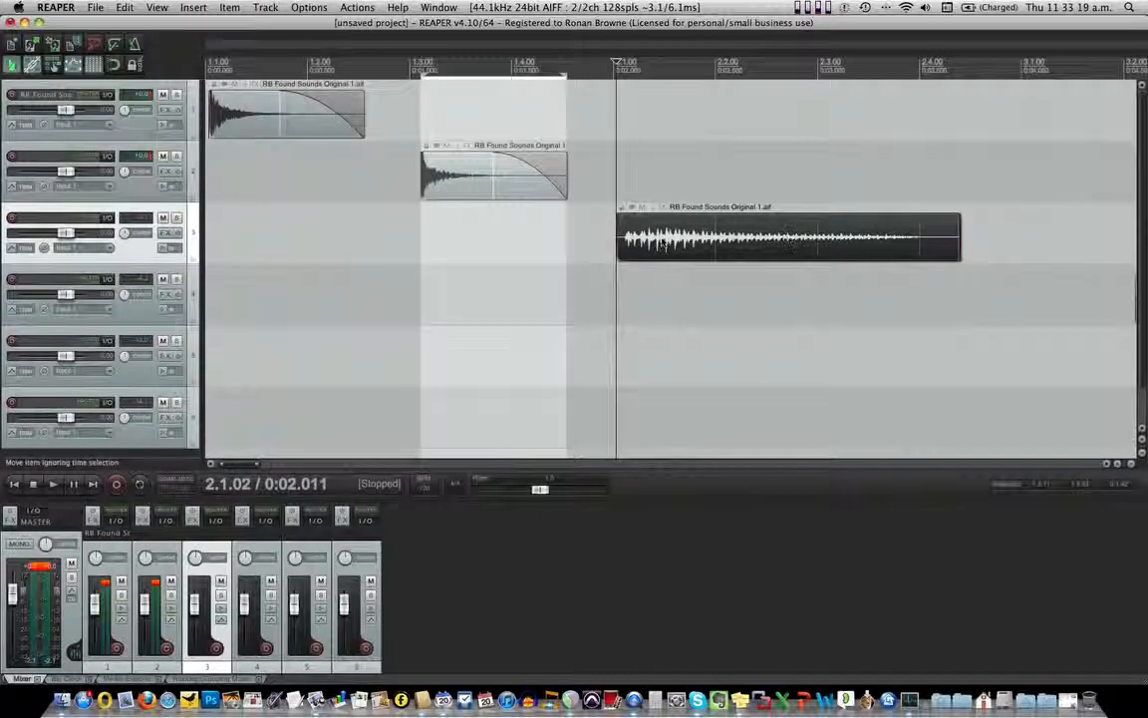
key(space)
key(space)
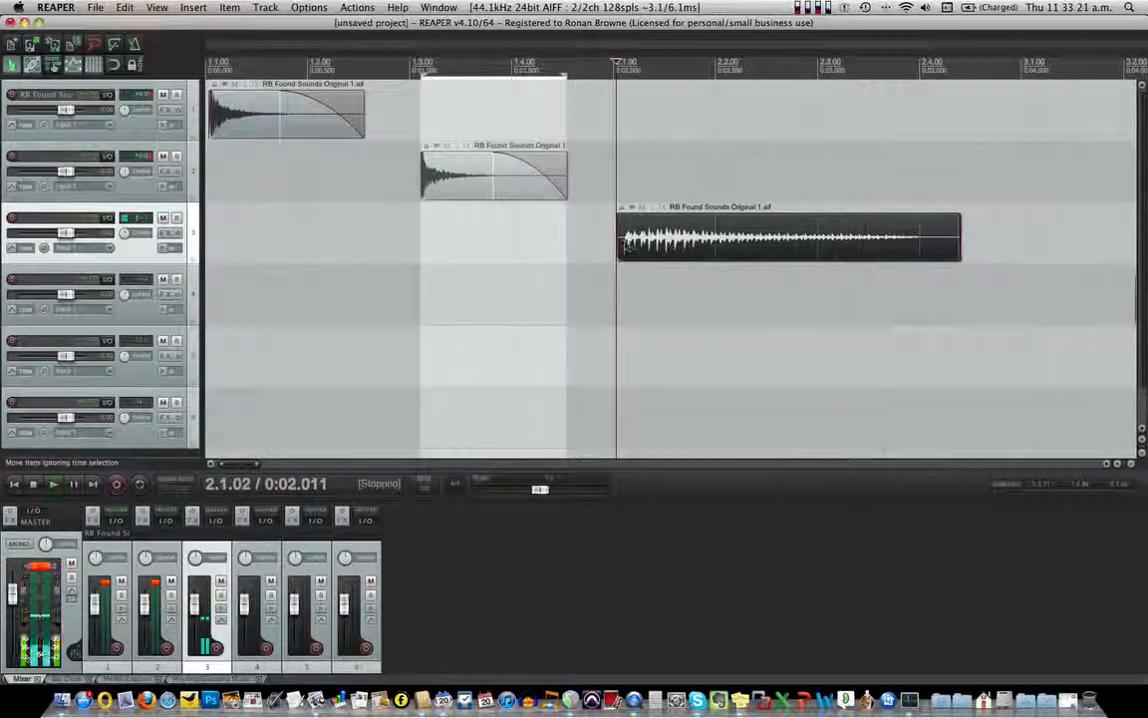
drag(618, 218, 623, 234)
drag(958, 215, 902, 217)
key(space)
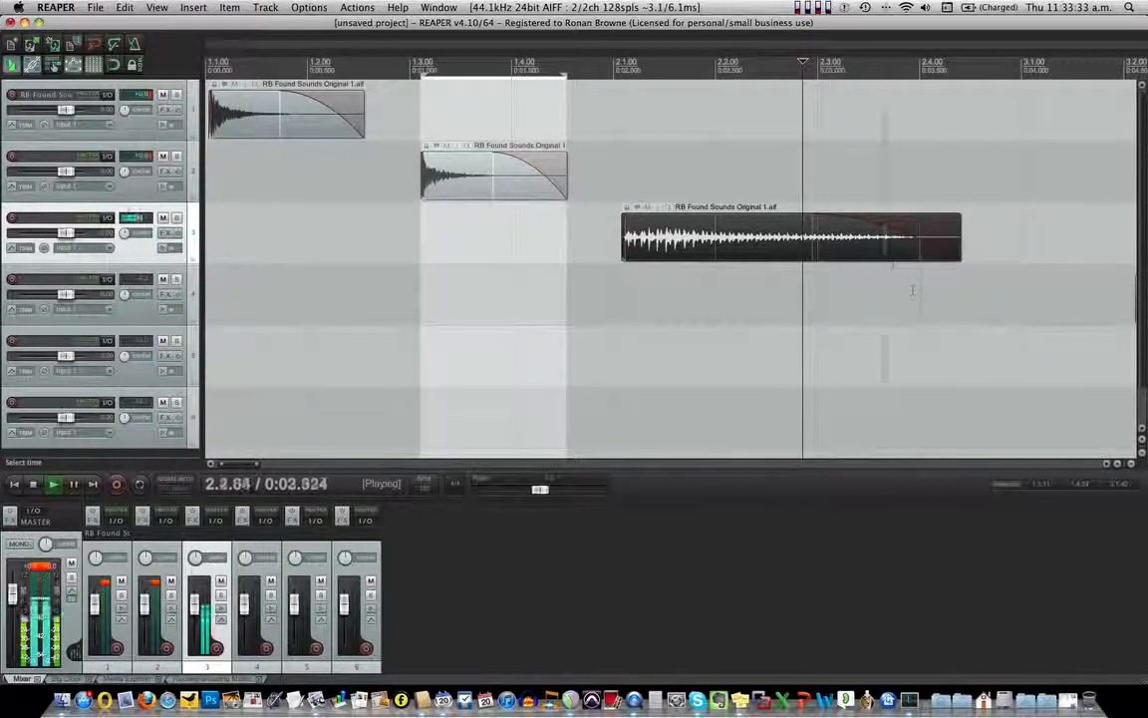
Set the time selection to the third track's trimmed clip and open the render settings.
double_click(757, 253)
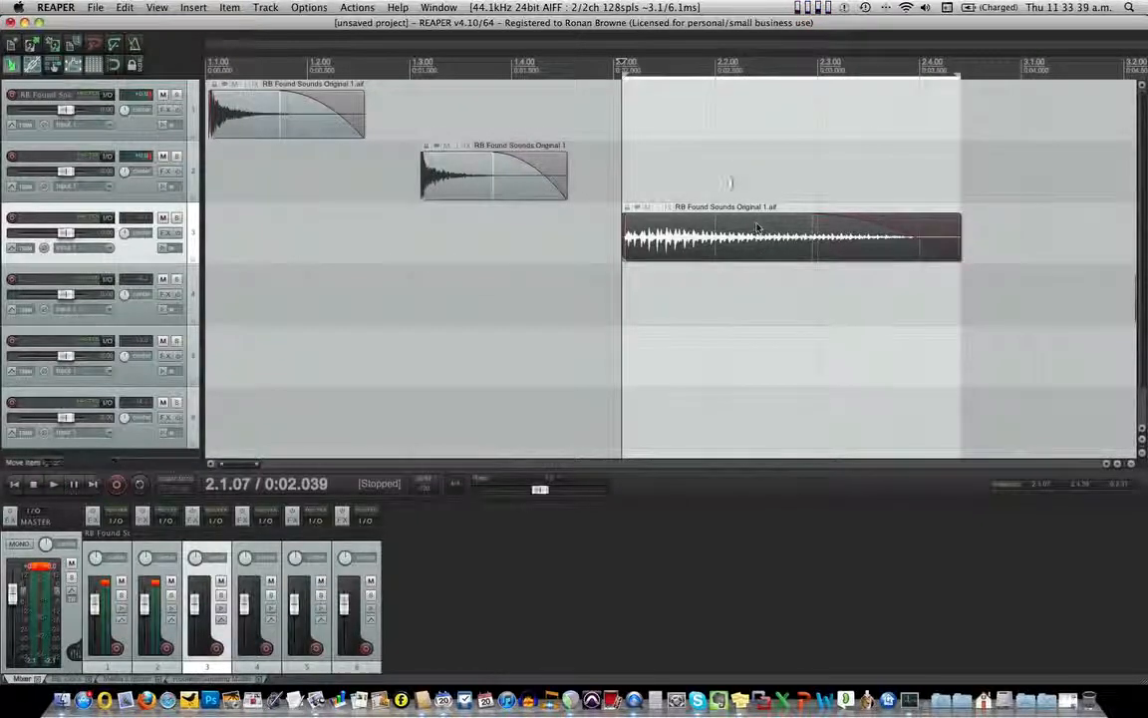
click(95, 7)
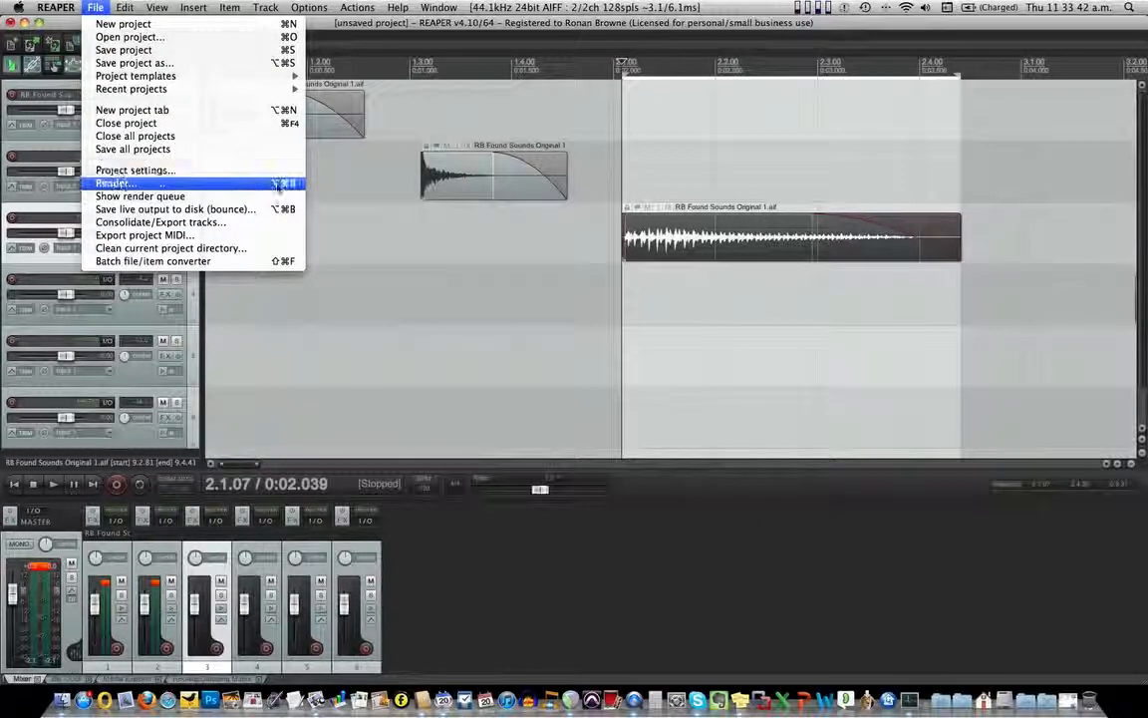
click(148, 182)
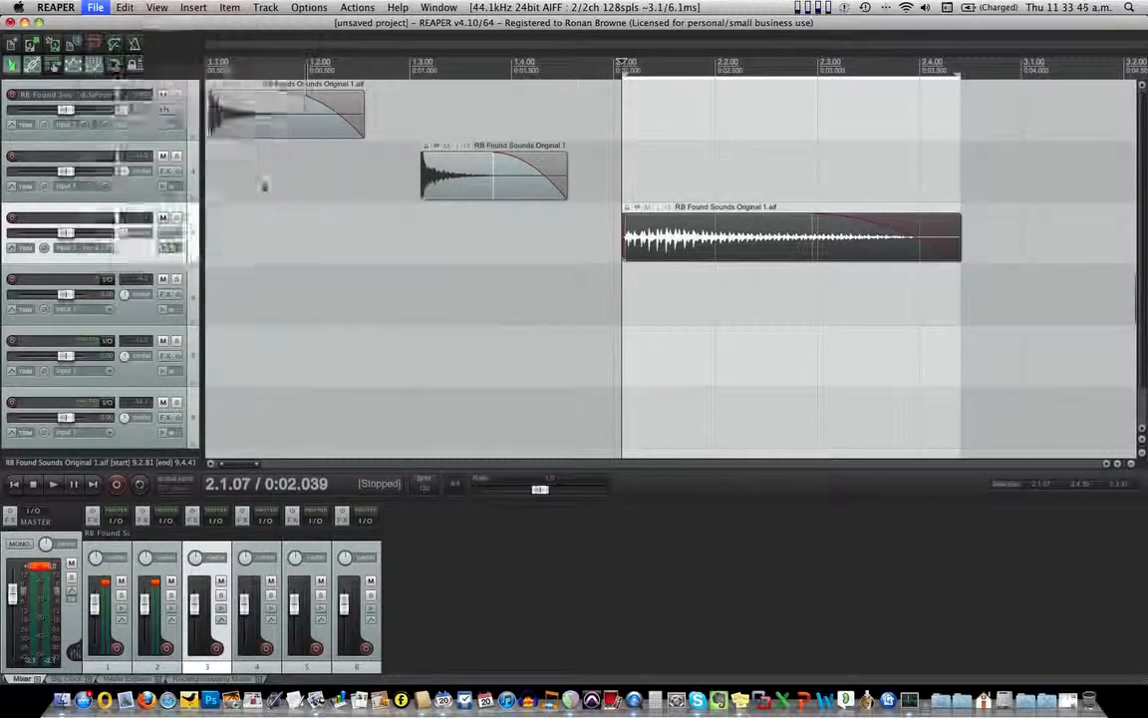
Change the render file name to Lip Phart 1.wav and add the clip to the render queue.
click(139, 203)
drag(129, 182, 89, 183)
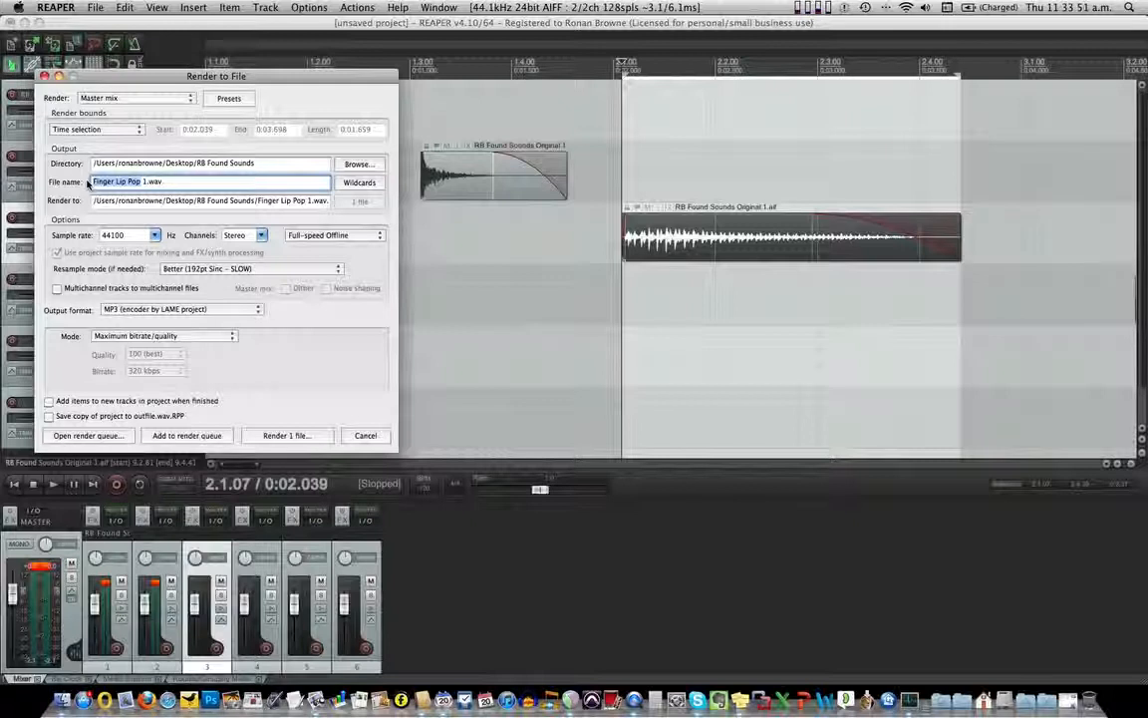
text(Li)
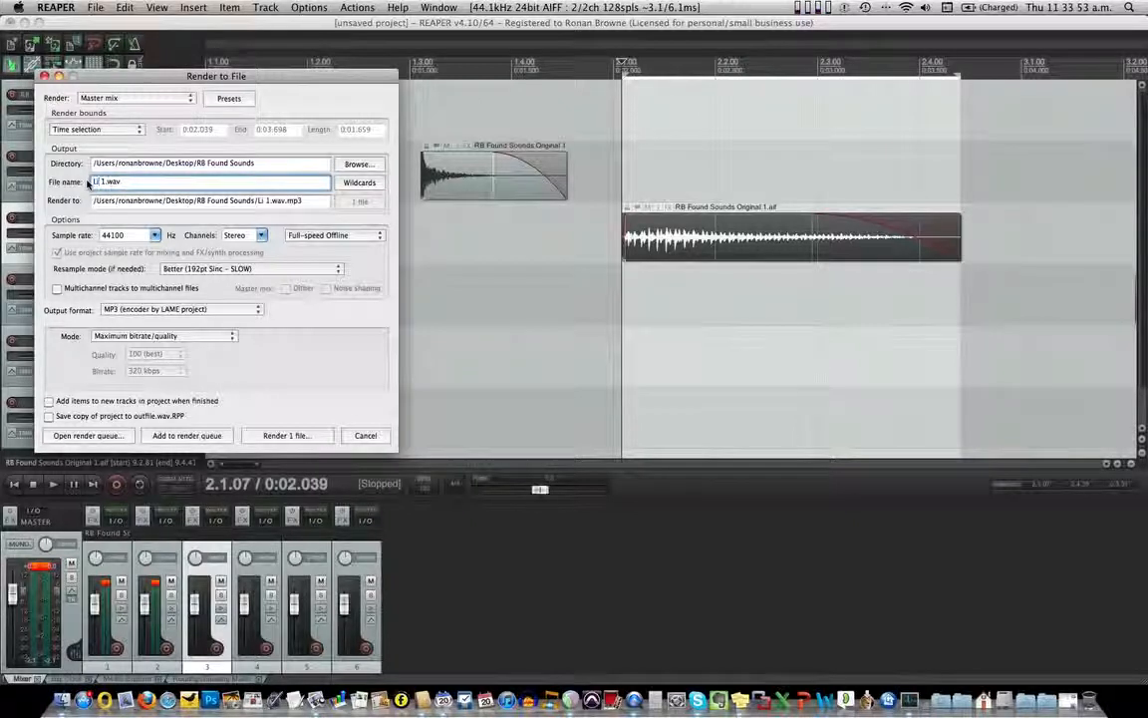
text(p Phs)
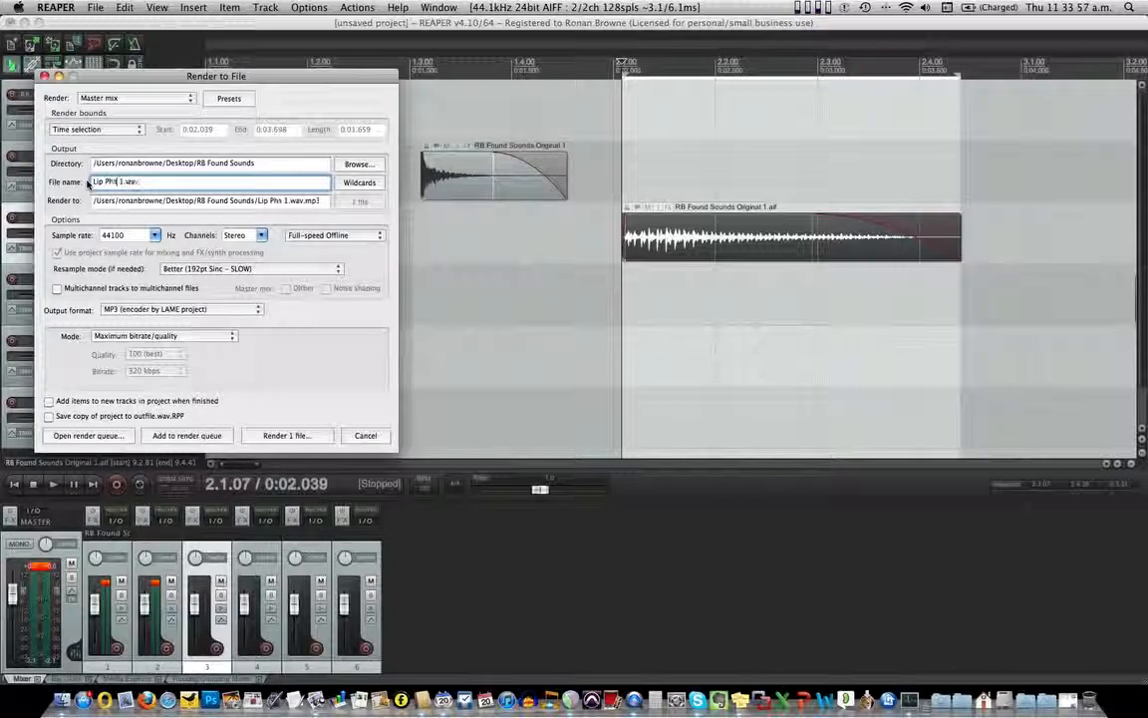
text(rt)
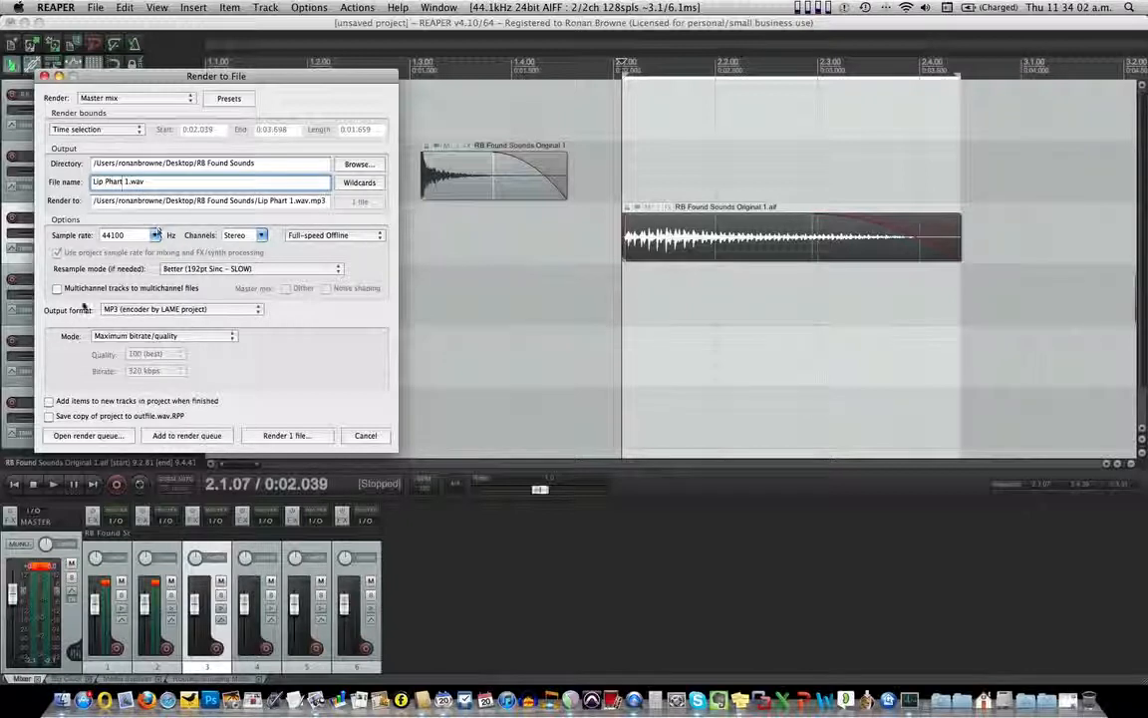
click(183, 437)
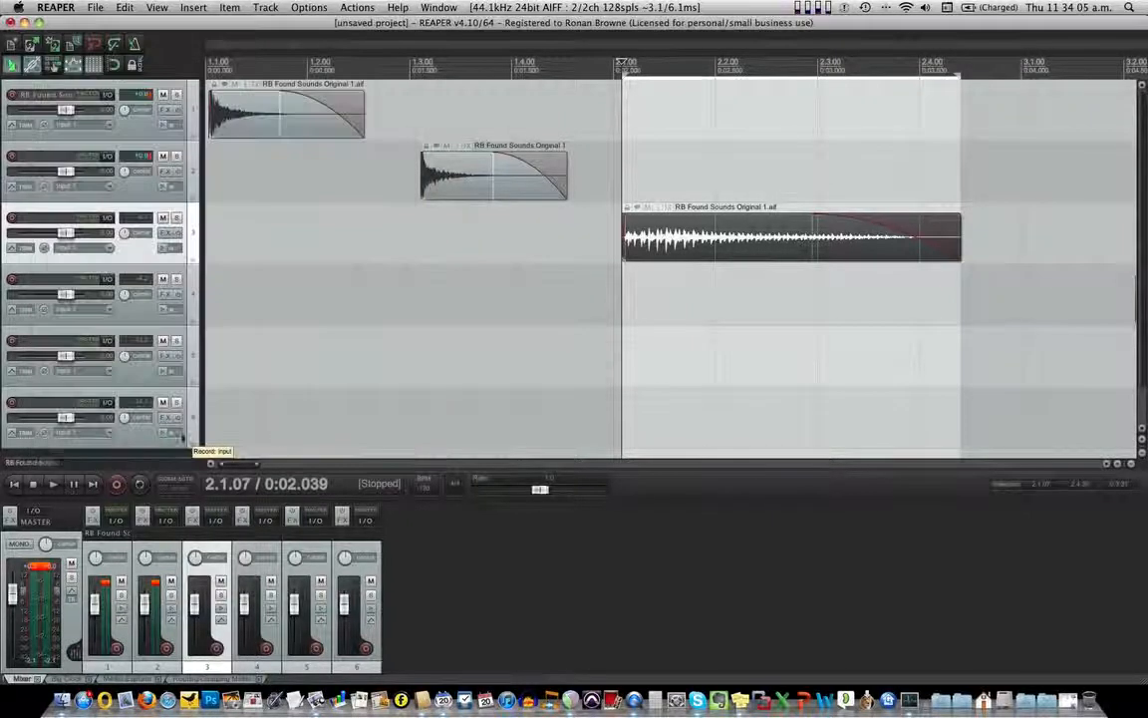
Select and audition the fourth track's first clip and give it a fade-in of about 0:00.017.
scroll(665, 339, down, 3)
scroll(638, 326, down, 2)
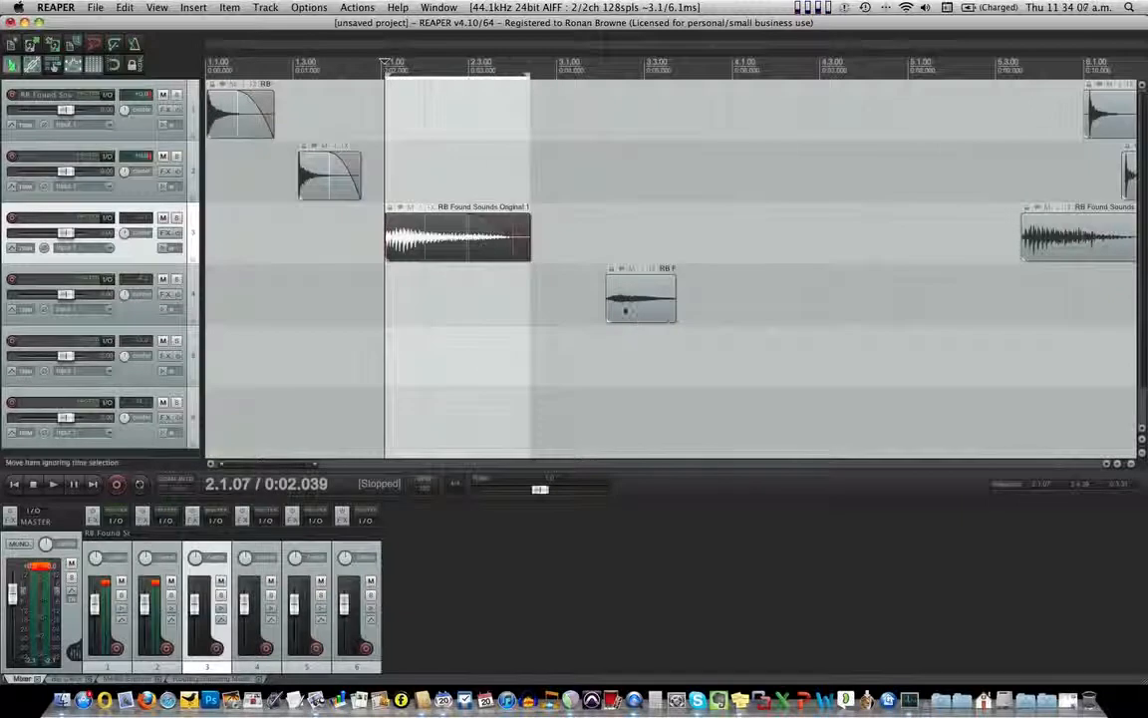
click(630, 310)
key(space)
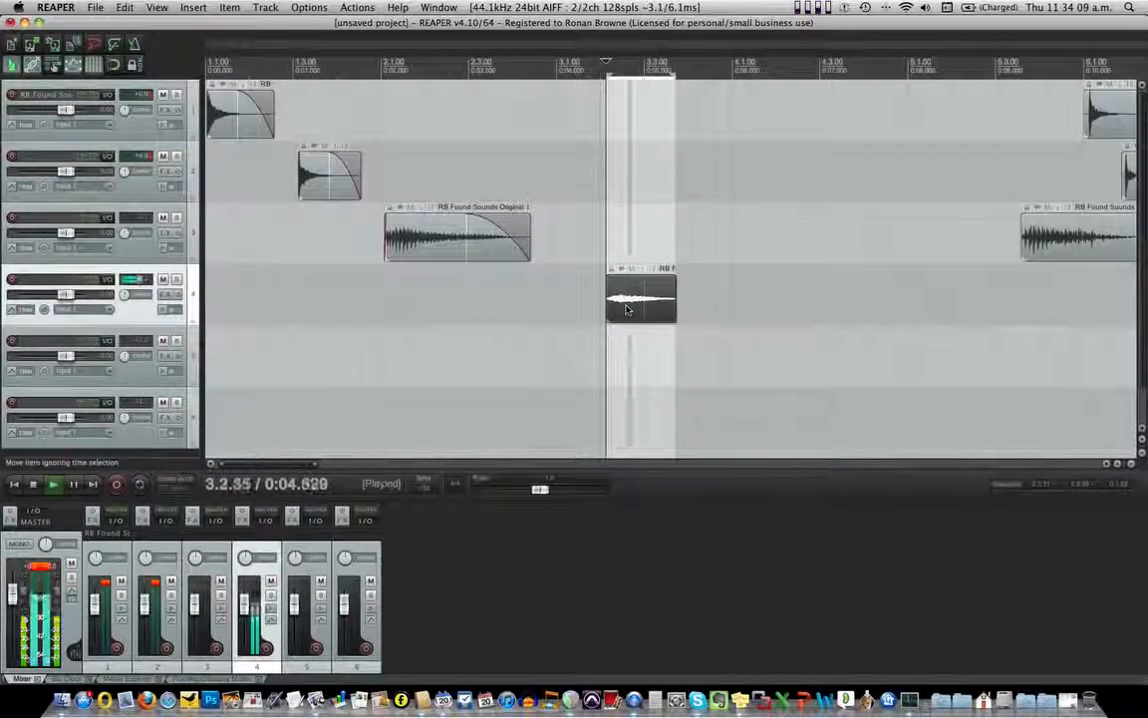
key(space)
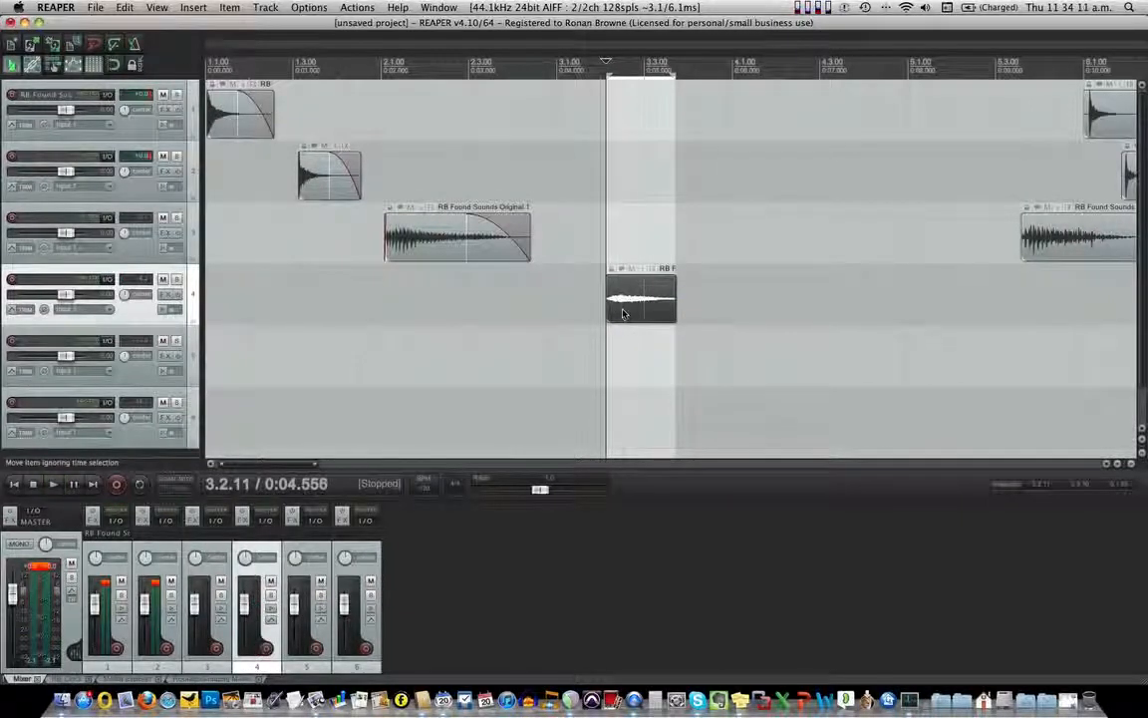
key(space)
key(space)
scroll(610, 304, up, 4)
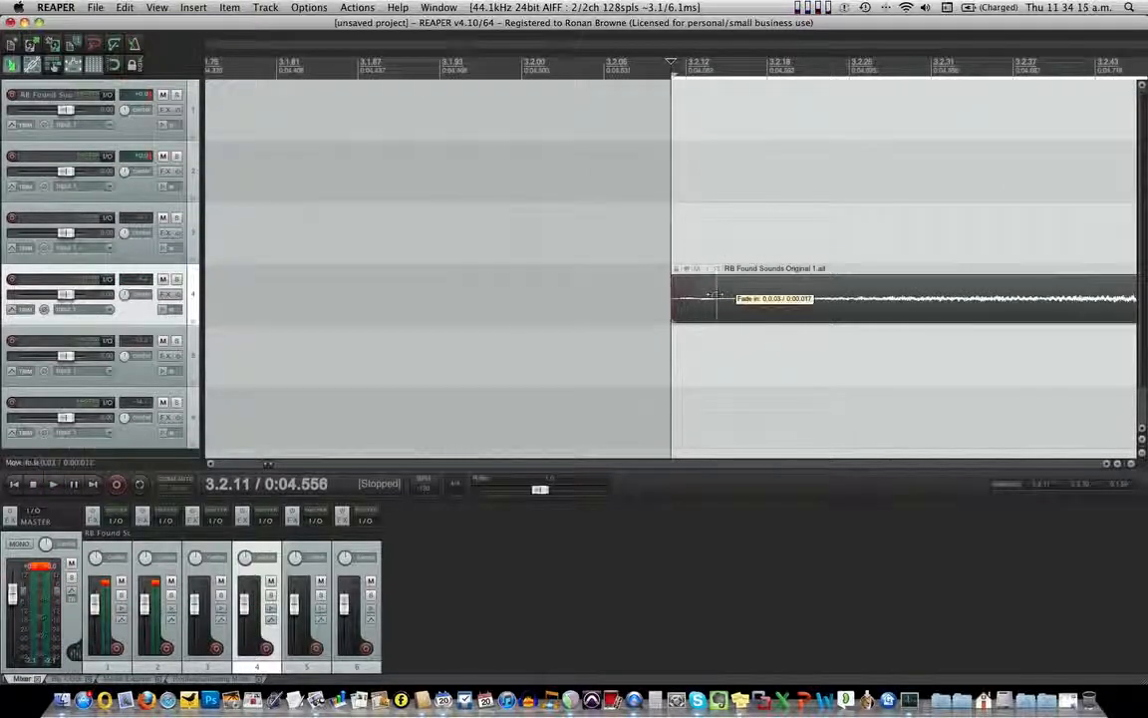
scroll(579, 304, down, 8)
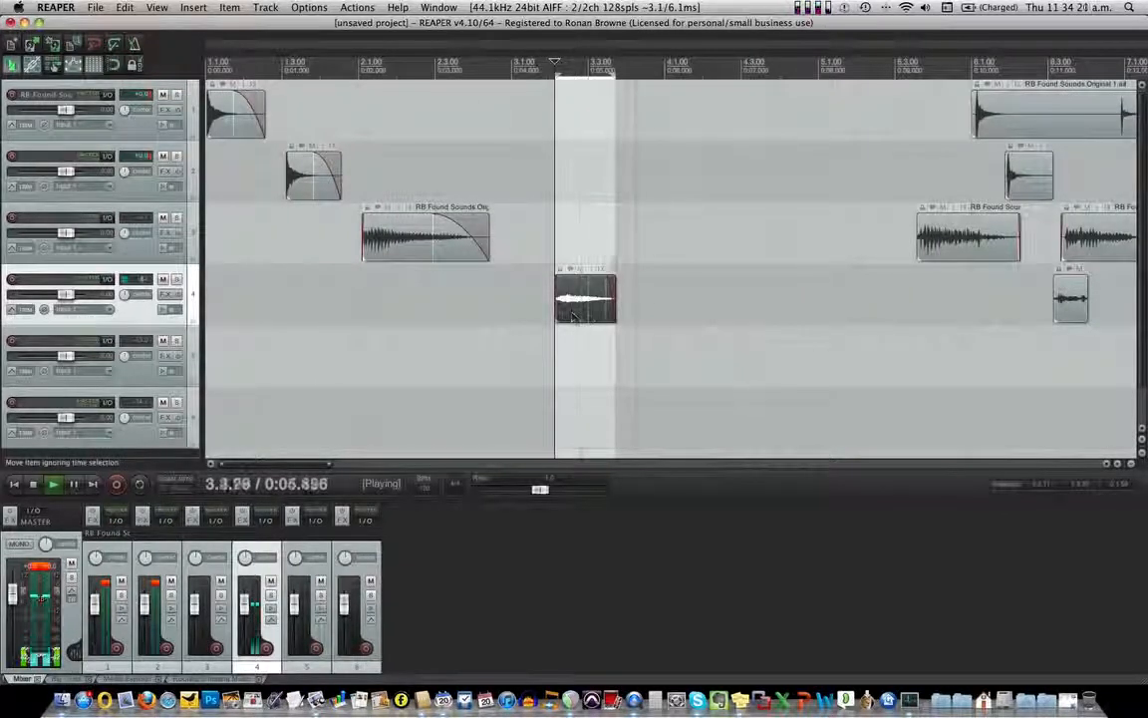
key(space)
Give the fourth track's first clip a fade-out from about 0:05.1 with the third curve shape, and audition it.
drag(615, 291, 607, 291)
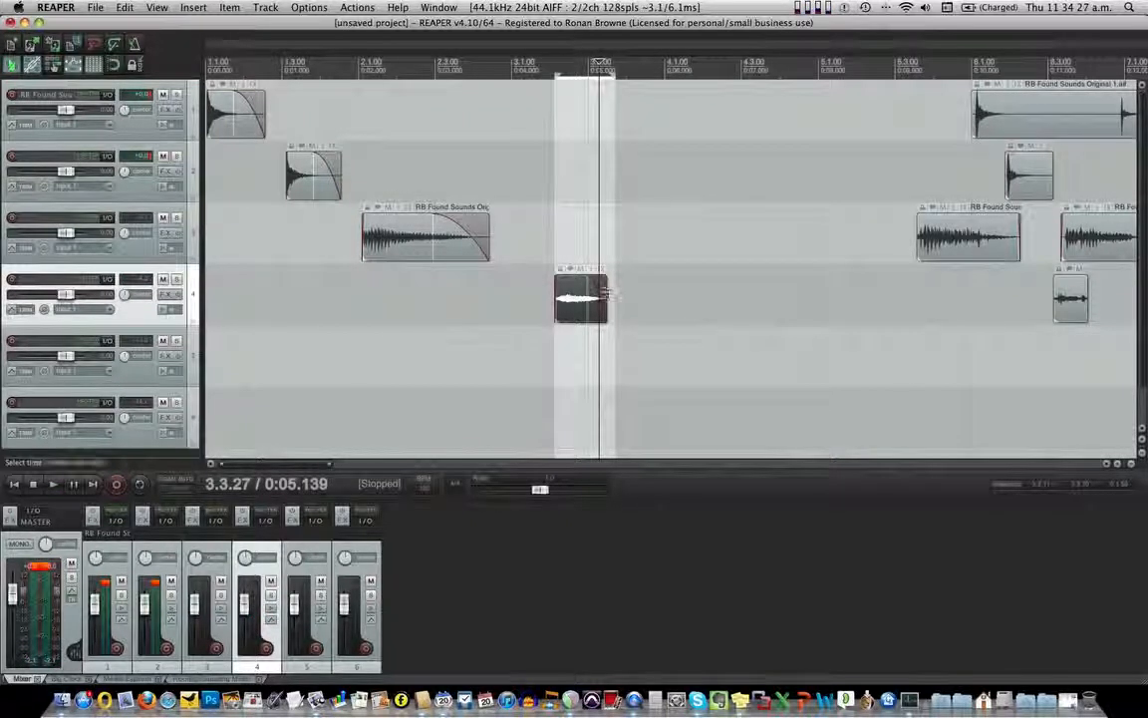
key(super+z)
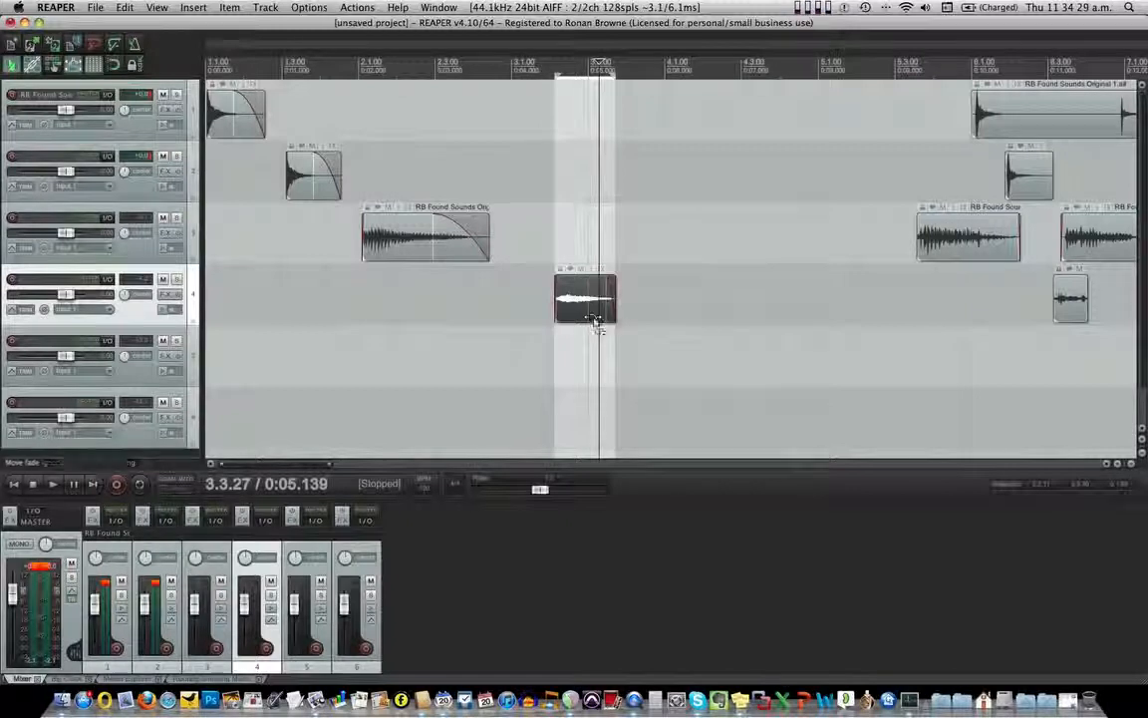
right_click(608, 289)
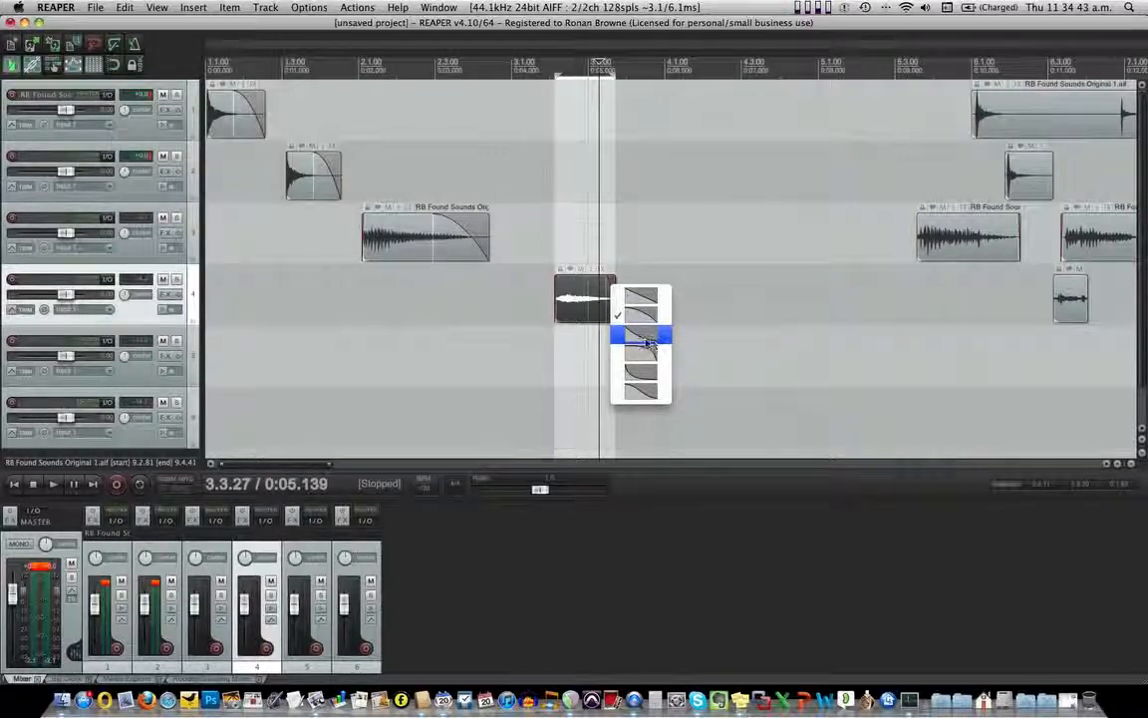
click(634, 338)
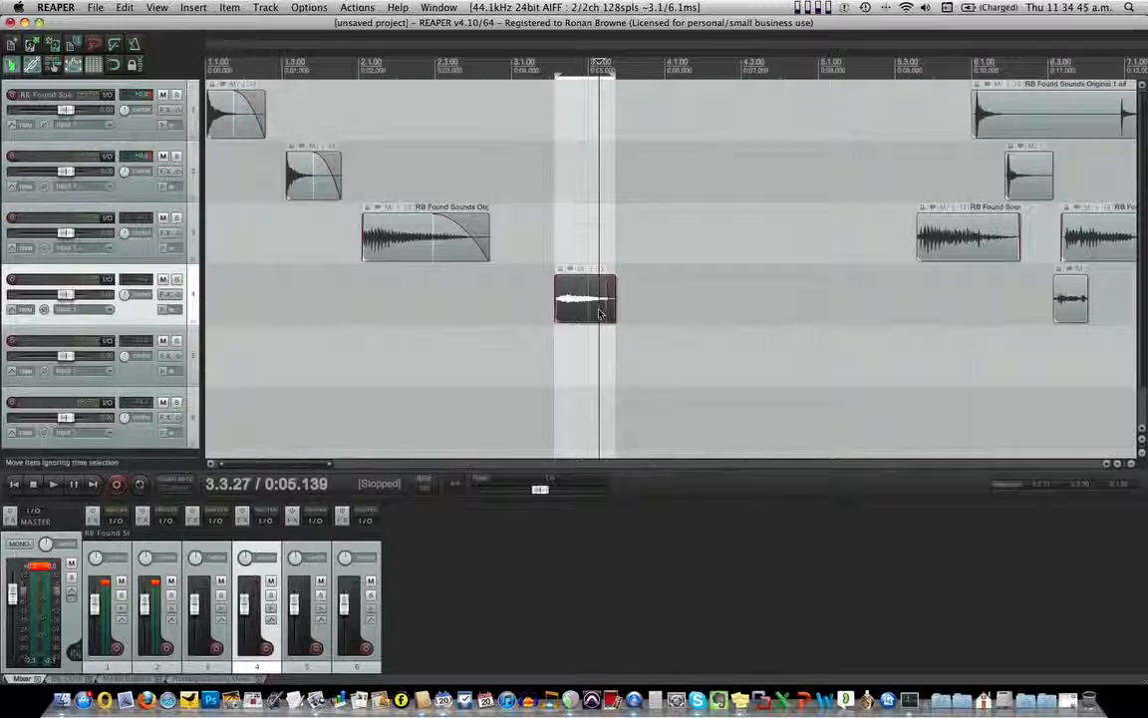
key(space)
key(space)
click(561, 338)
key(space)
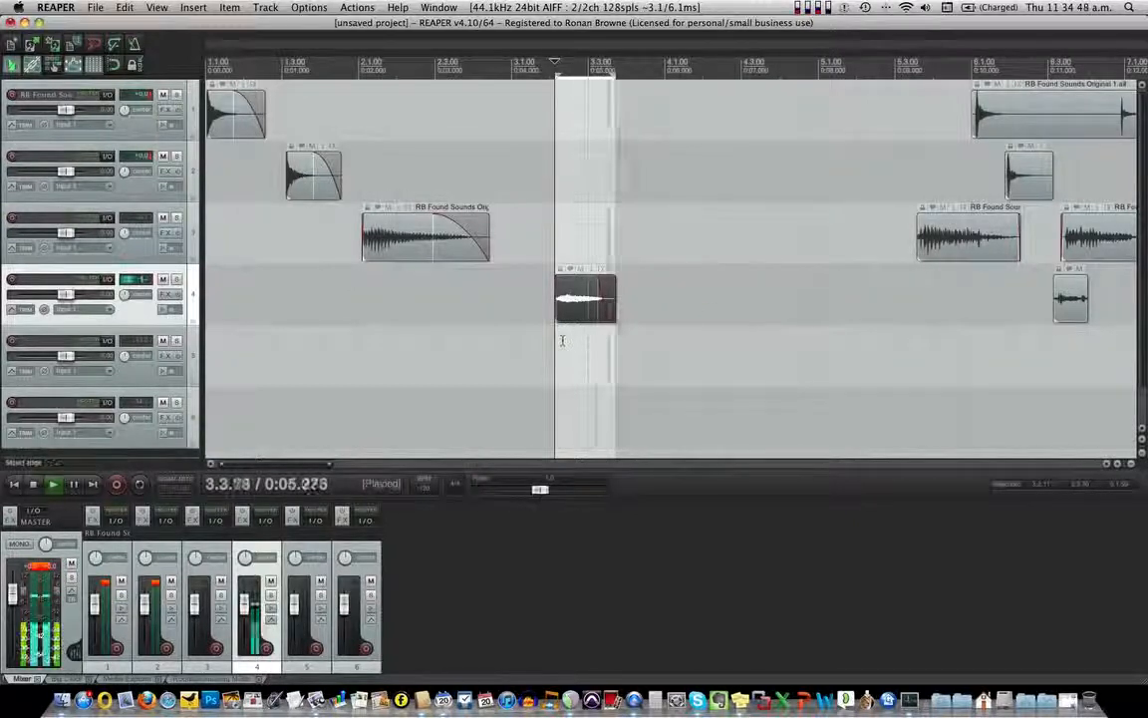
key(space)
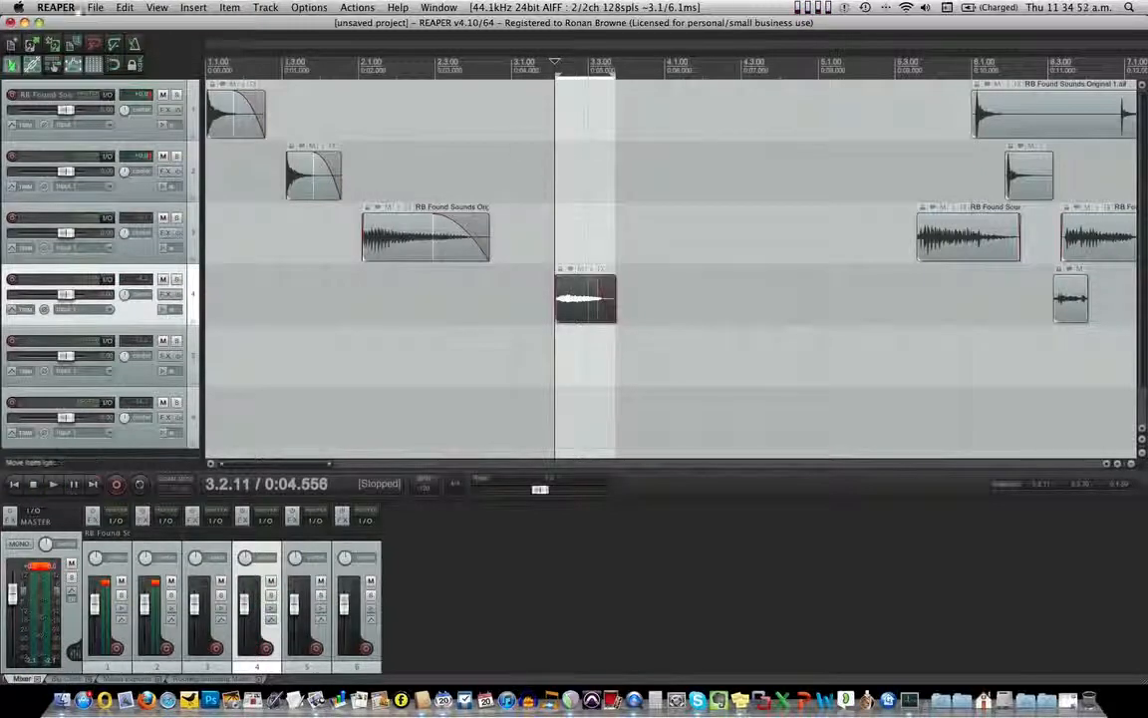
Name the render file for the fourth track's clip Breath Inhale.wav and add it to the render queue.
click(96, 7)
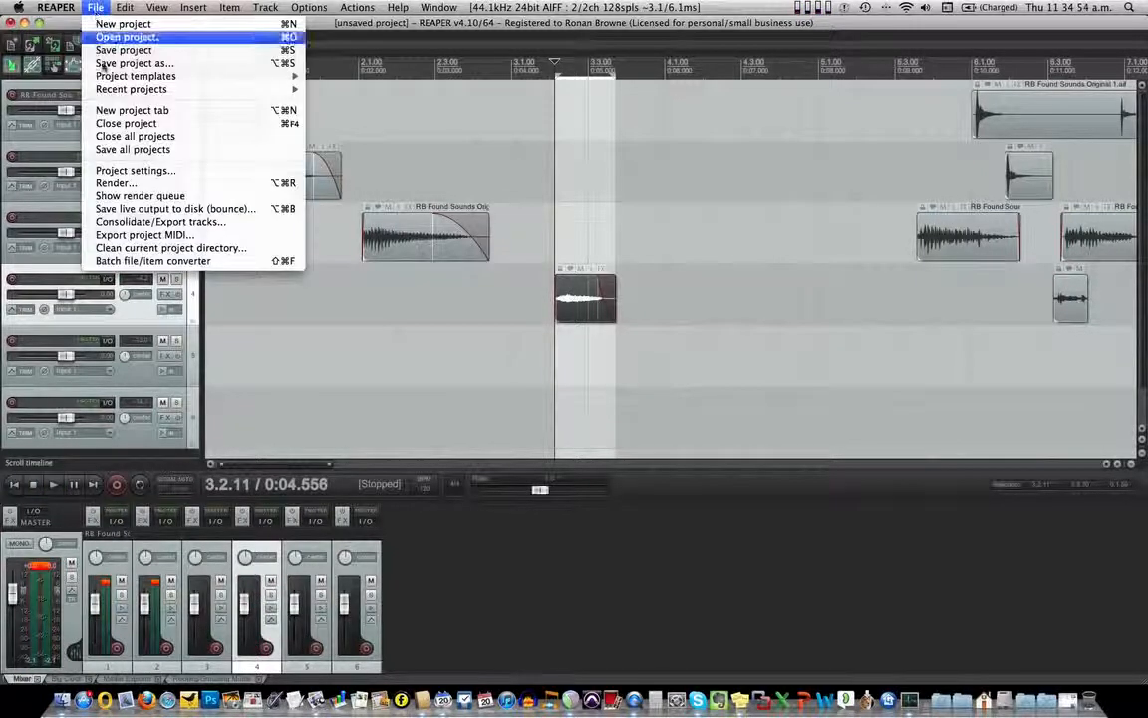
click(117, 183)
click(128, 184)
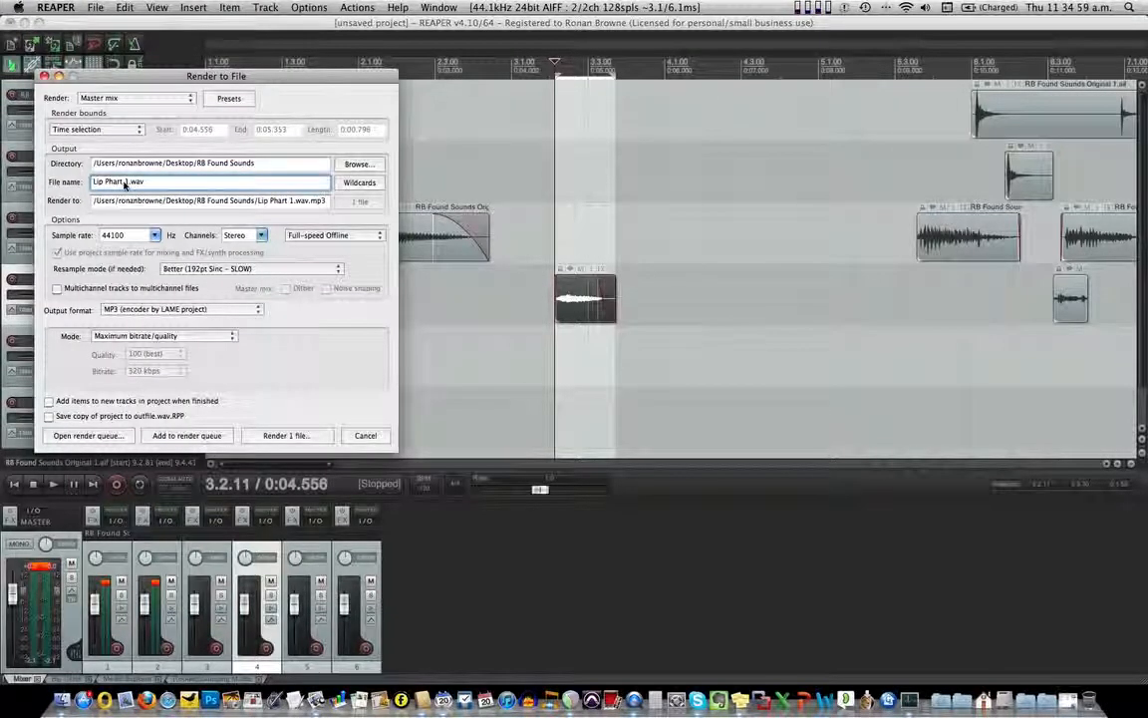
drag(128, 184, 85, 182)
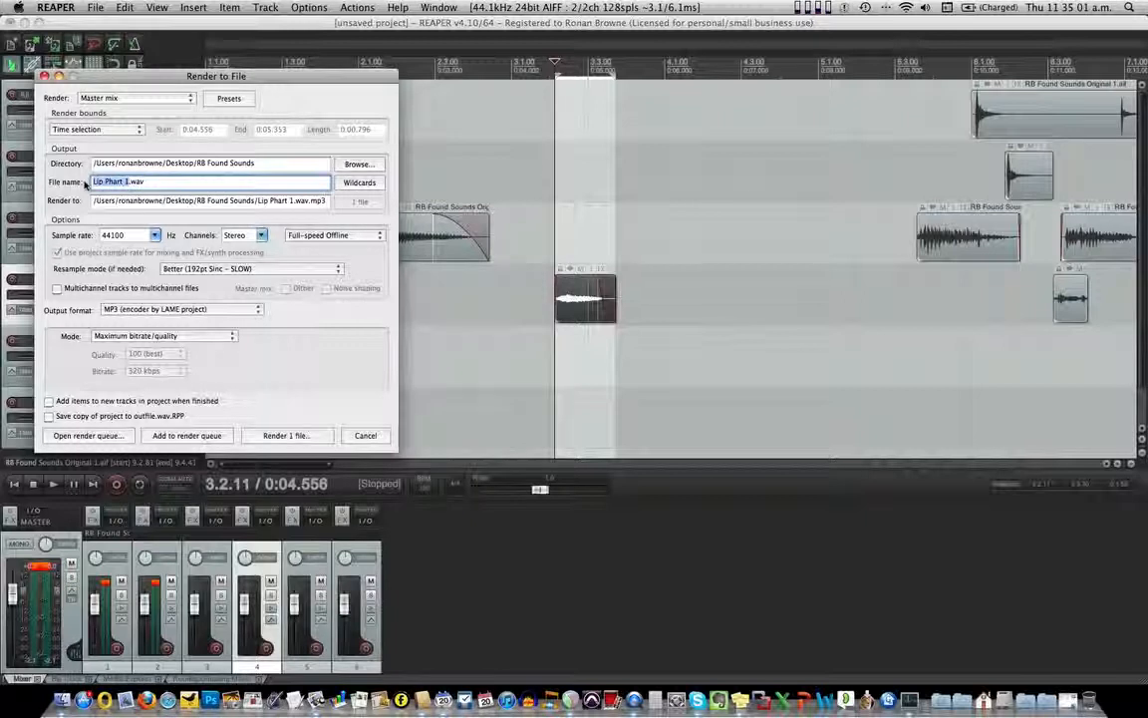
text(Inhale)
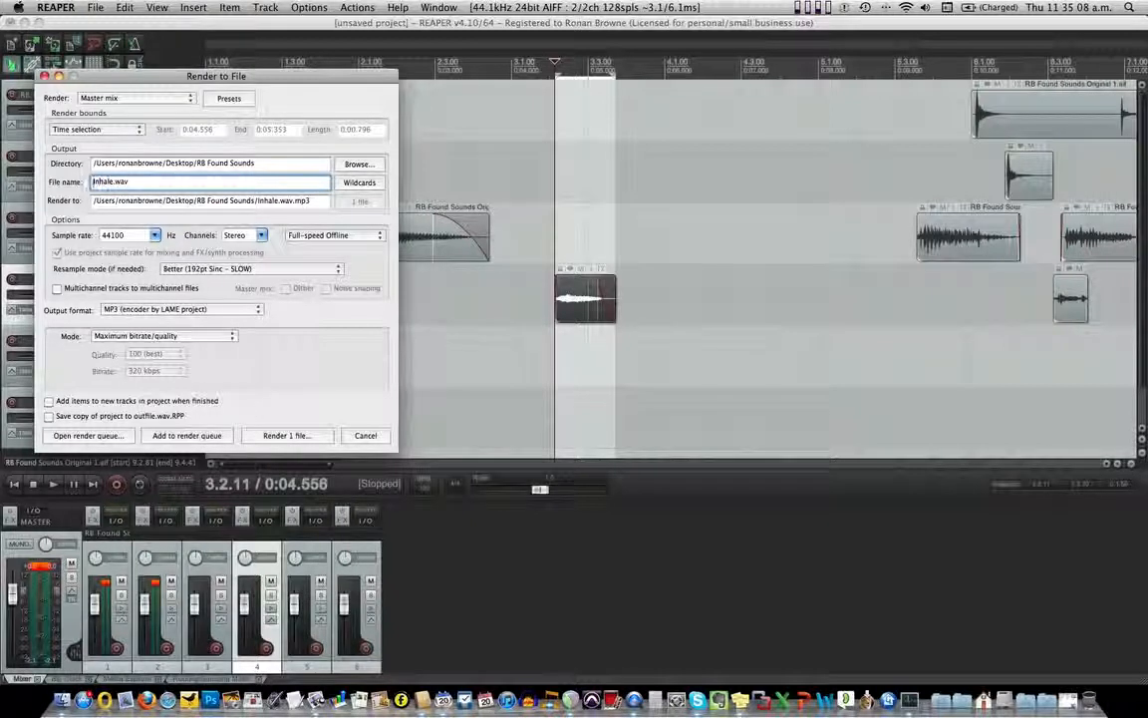
text(Breath)
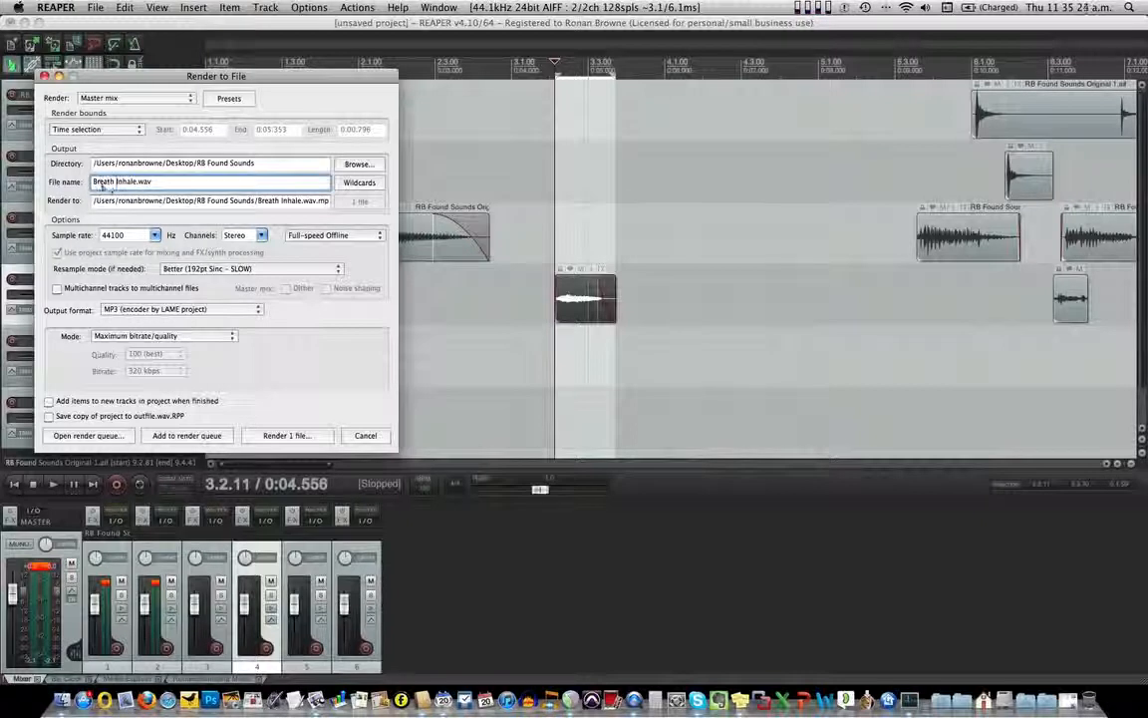
click(195, 435)
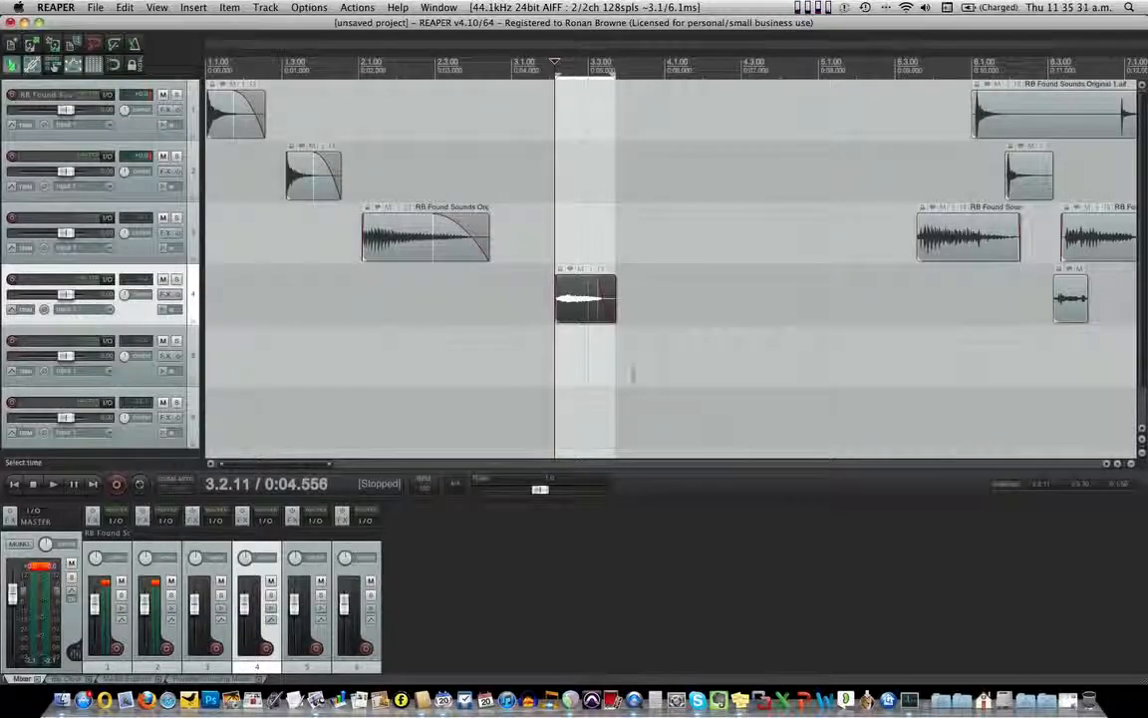
scroll(613, 359, down, 4)
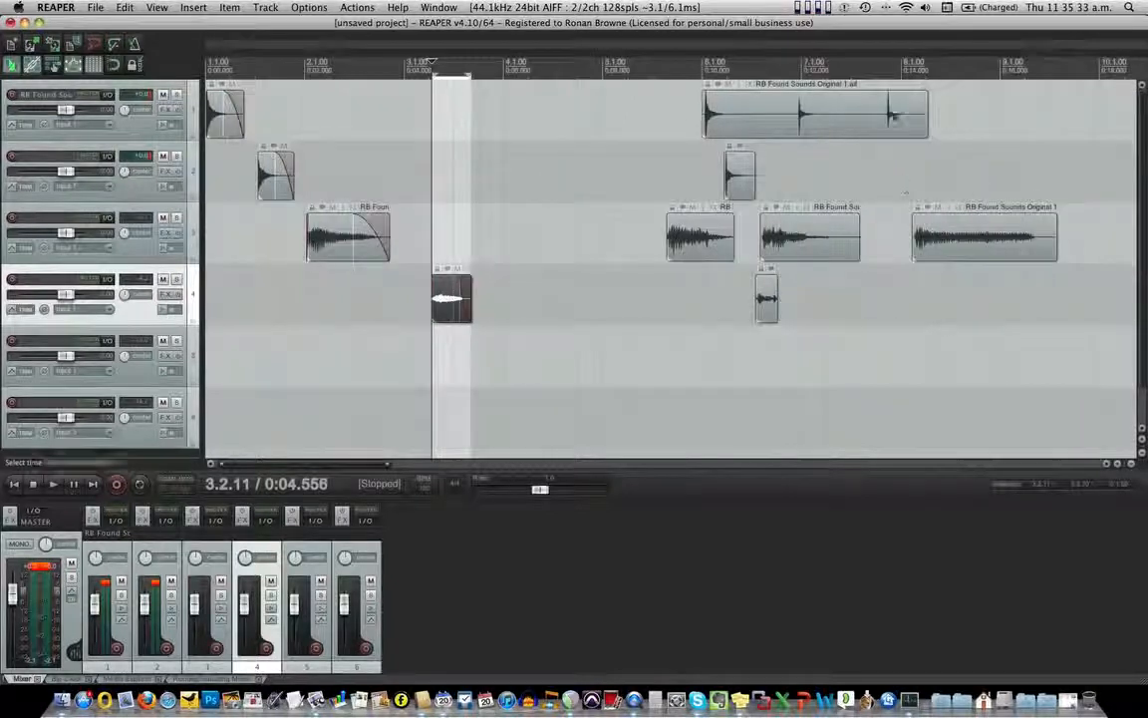
drag(554, 80, 923, 284)
drag(520, 107, 208, 327)
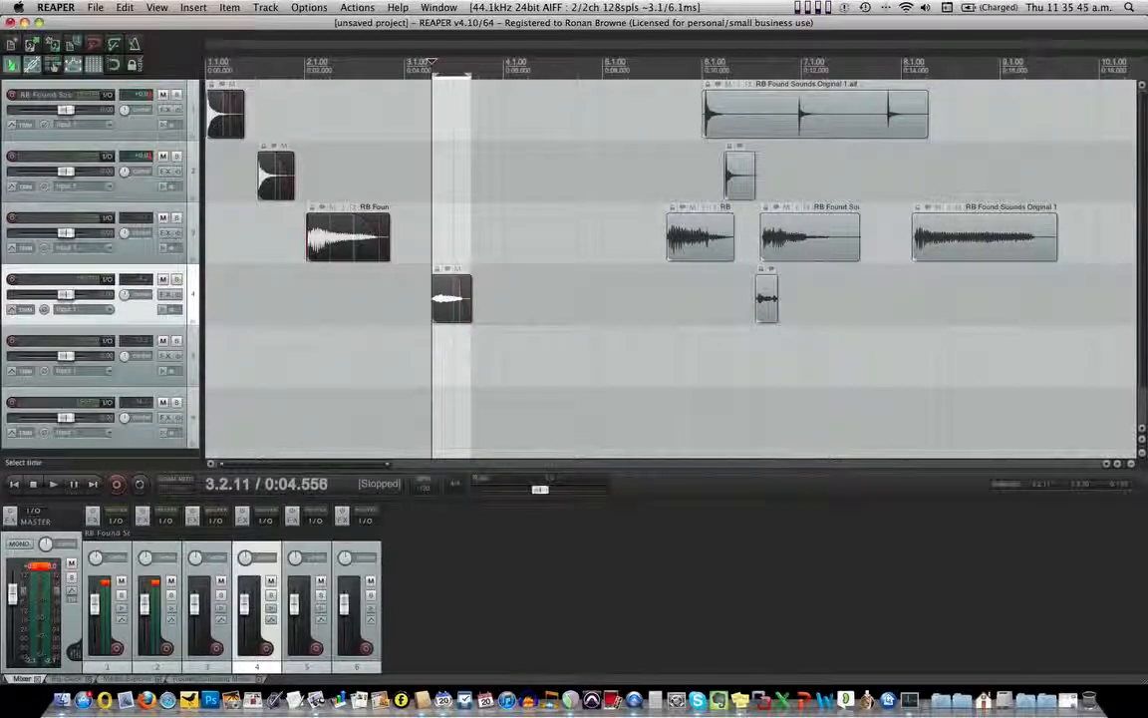
click(279, 384)
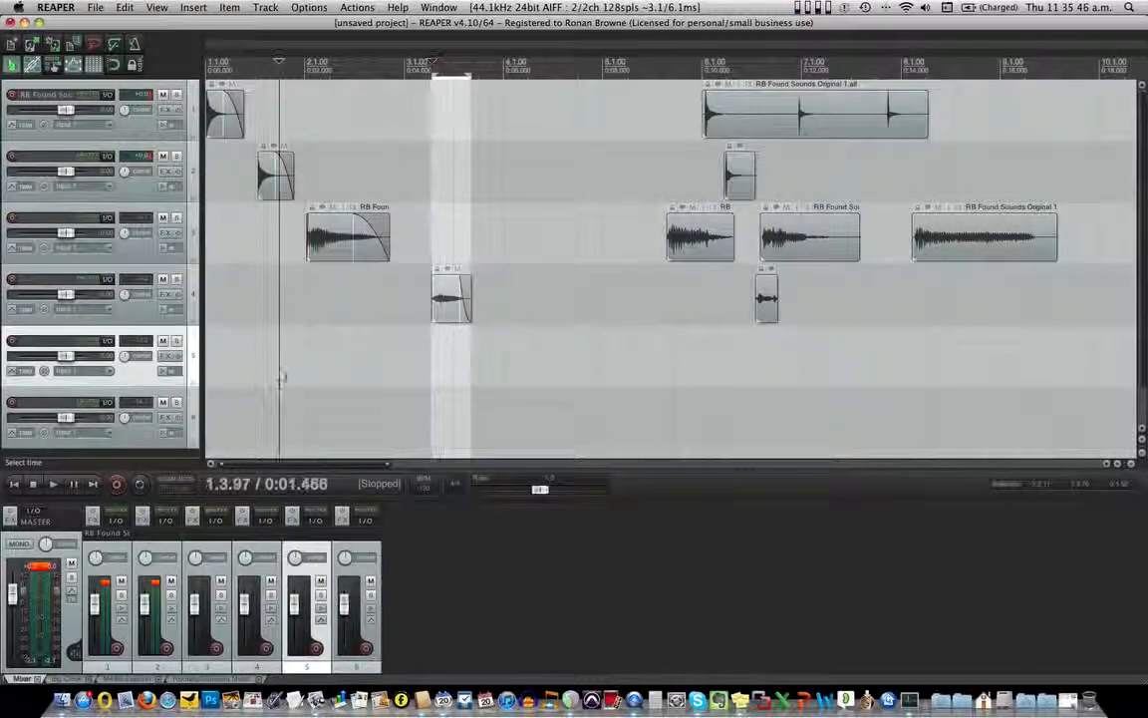
Open the render queue to review the queued files.
click(72, 8)
mouse_move(94, 8)
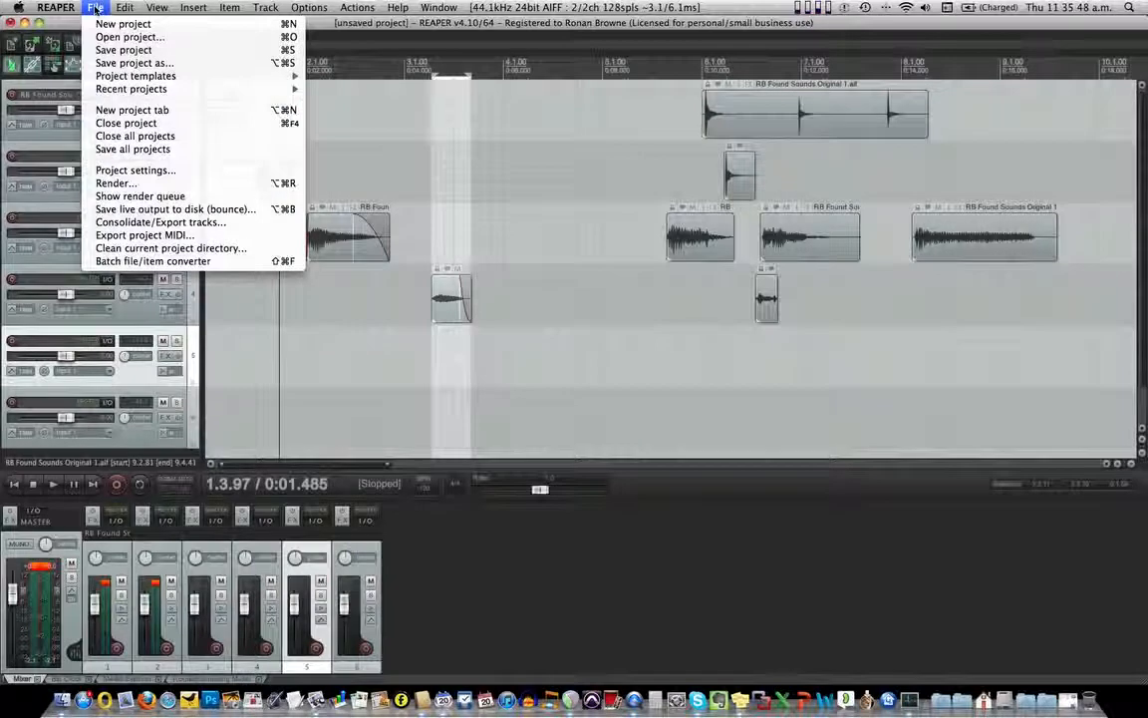
click(128, 196)
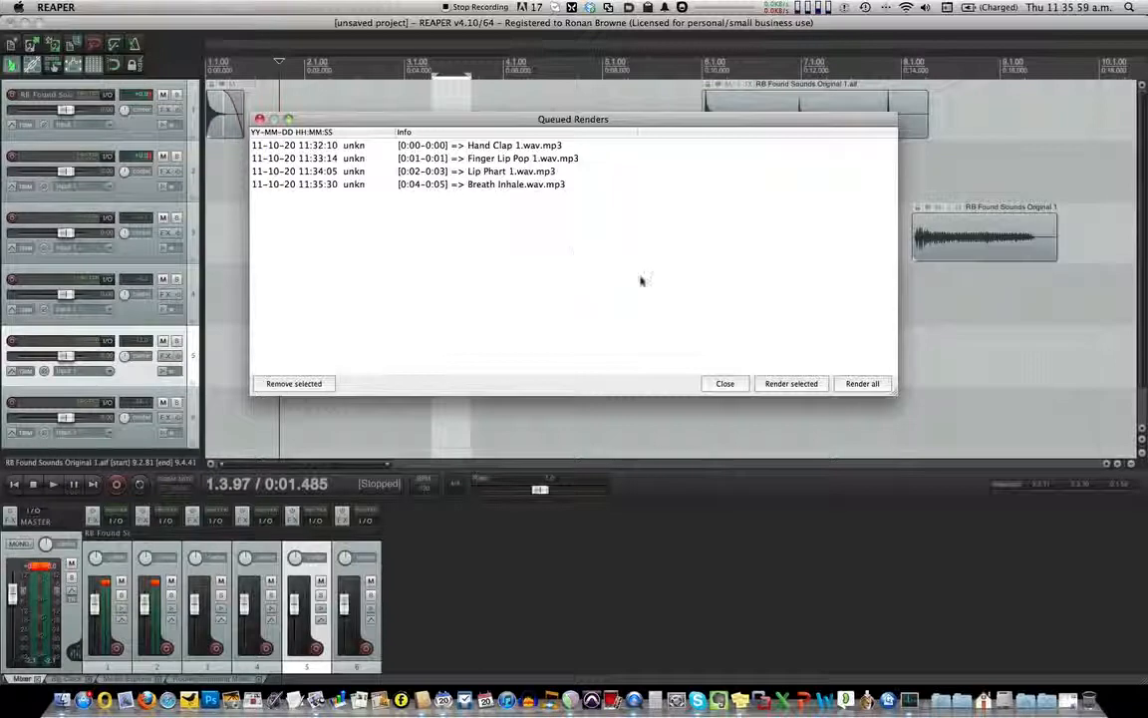
Render all files in the render queue and close the Queued Renders window.
click(867, 387)
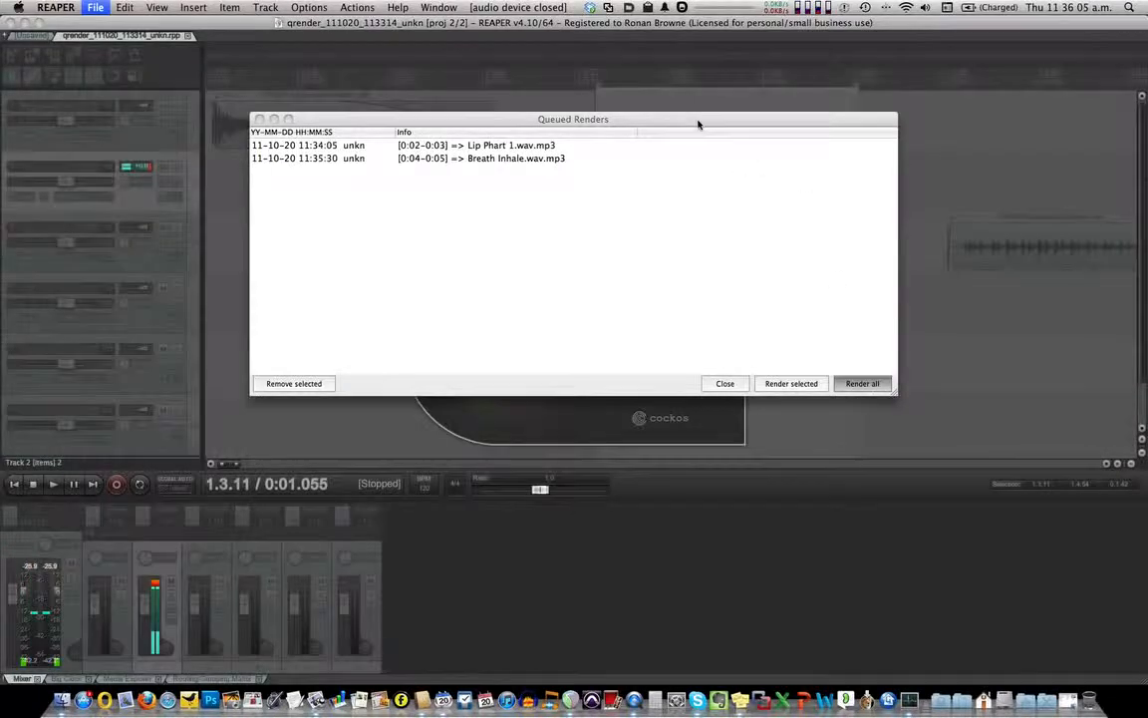
drag(697, 121, 662, 313)
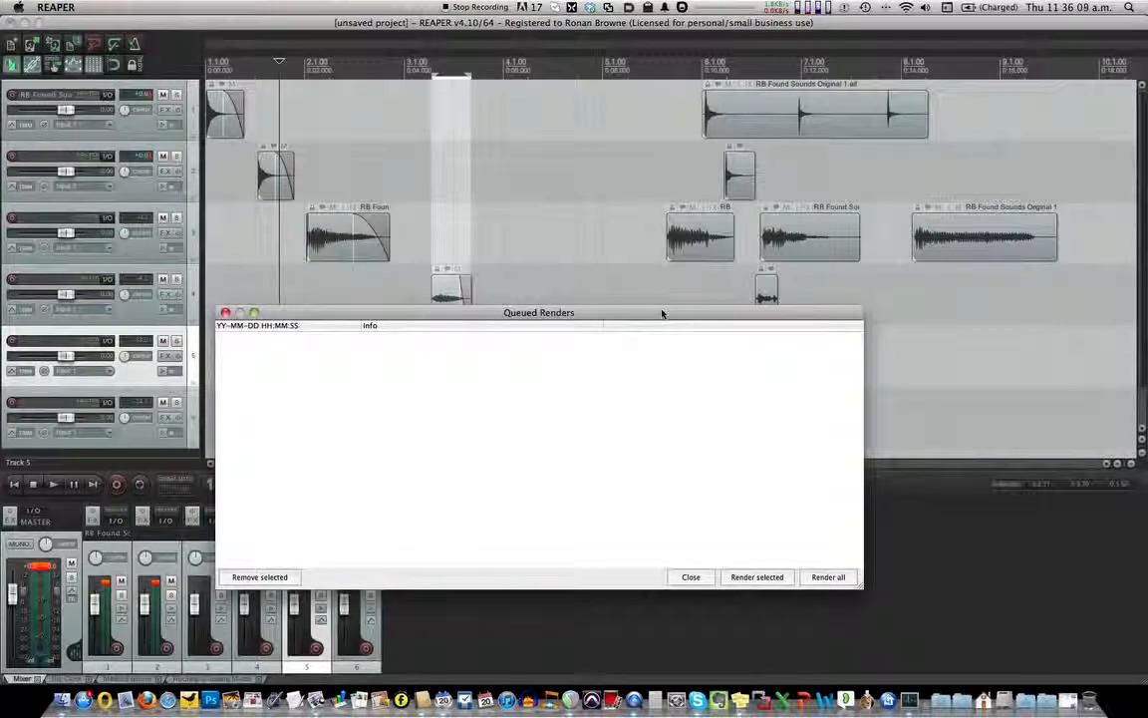
click(688, 577)
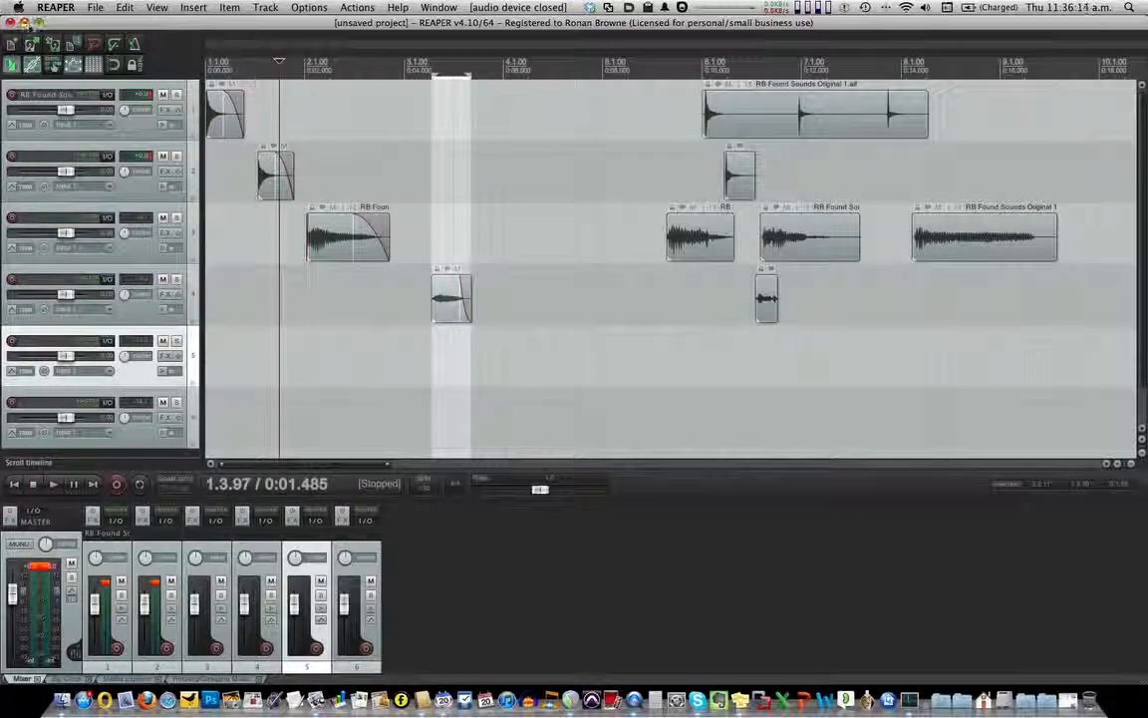
Switch to Finder and open the lower RB Found Sounds folder on the desktop to view the rendered MP3 files.
click(24, 23)
drag(484, 379, 427, 208)
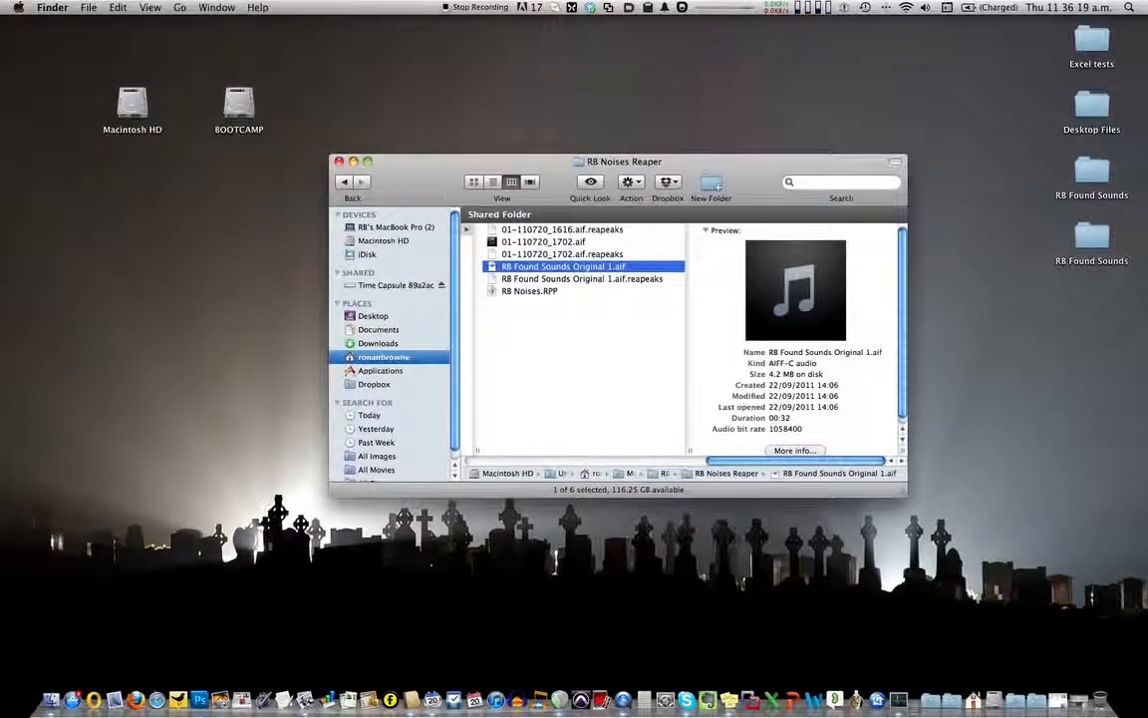
click(1086, 237)
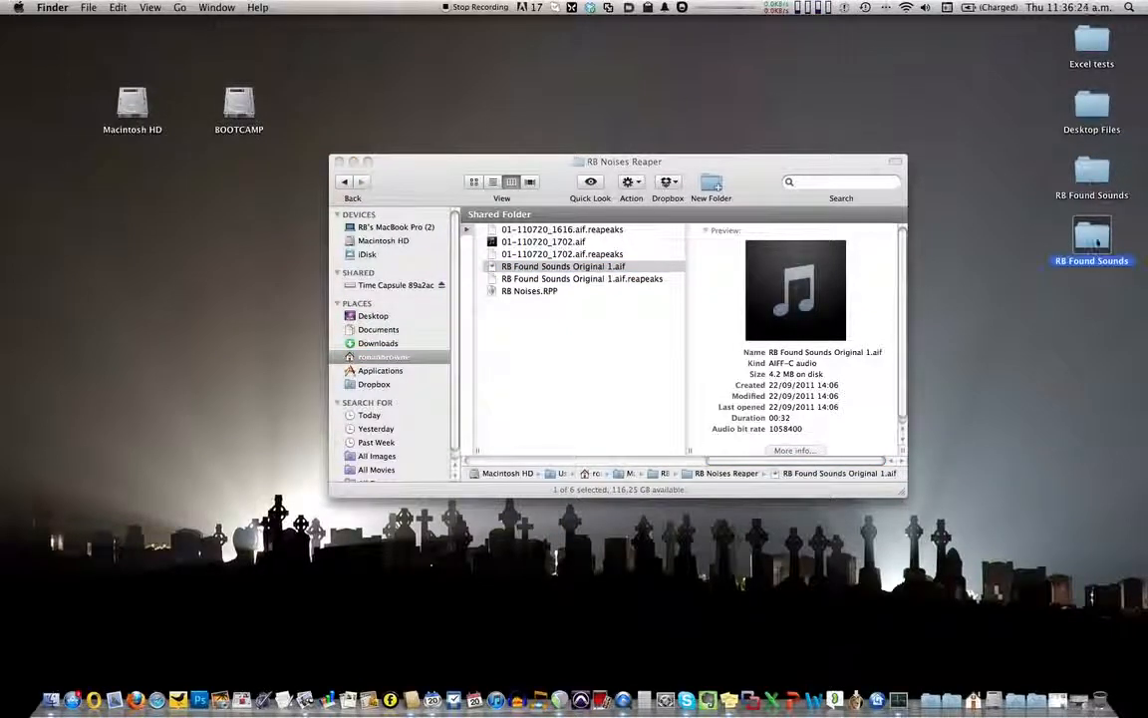
double_click(1097, 240)
drag(765, 187, 769, 322)
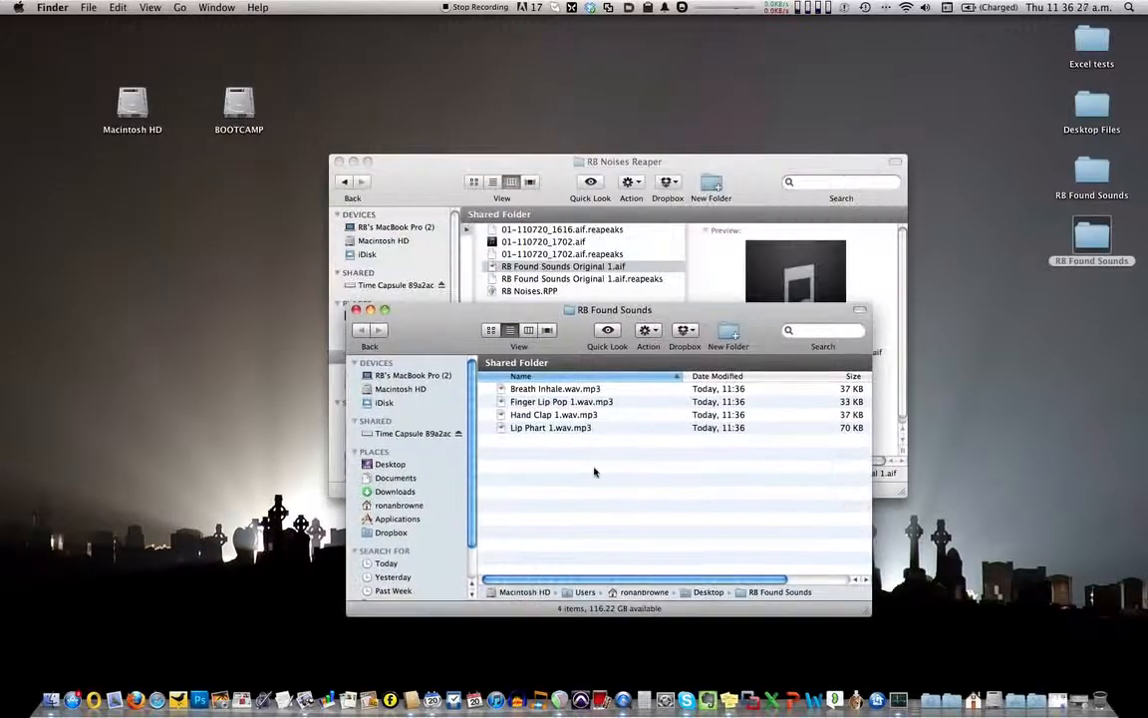
drag(529, 311, 566, 407)
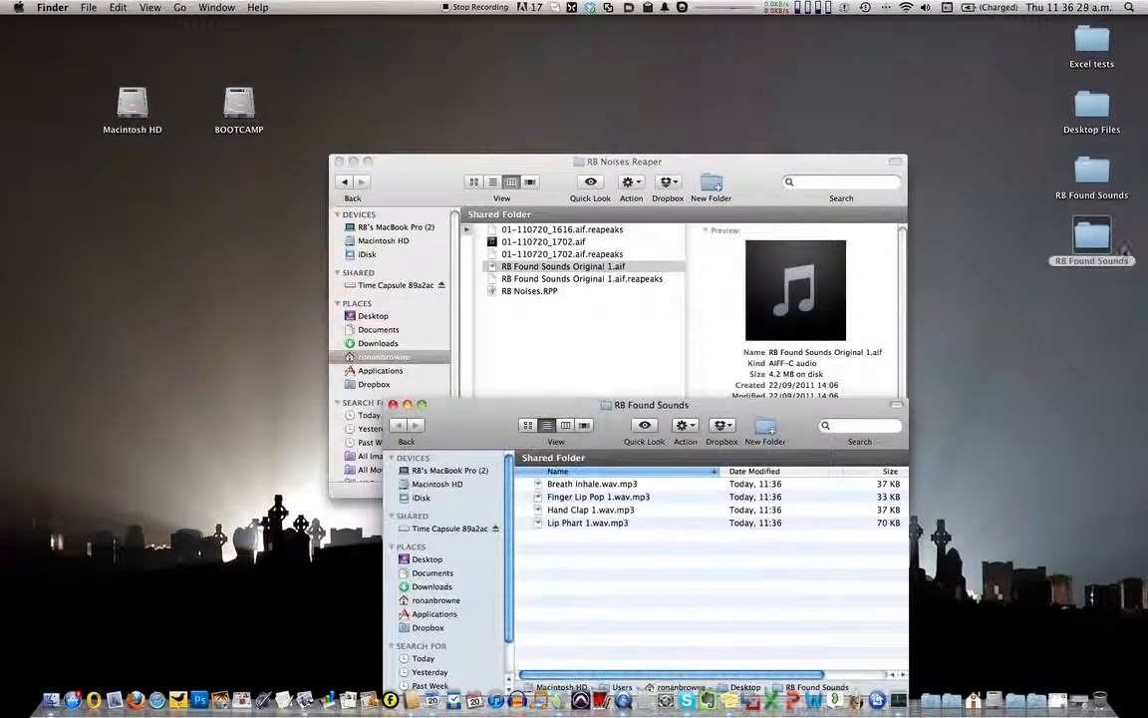
Rename the desktop folder holding the rendered MP3s as RB Found Sounds Edited.
click(1096, 260)
key(Right)
text(Ed)
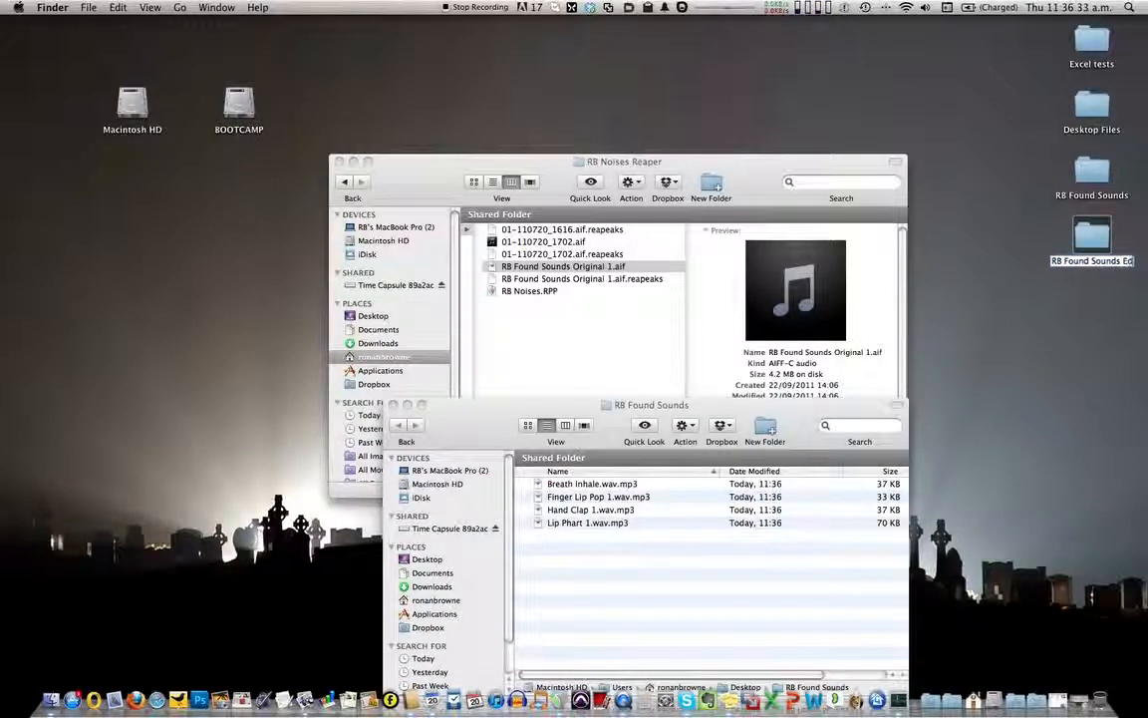
text(it)
key(BackSpace)
text(ited)
key(Return)
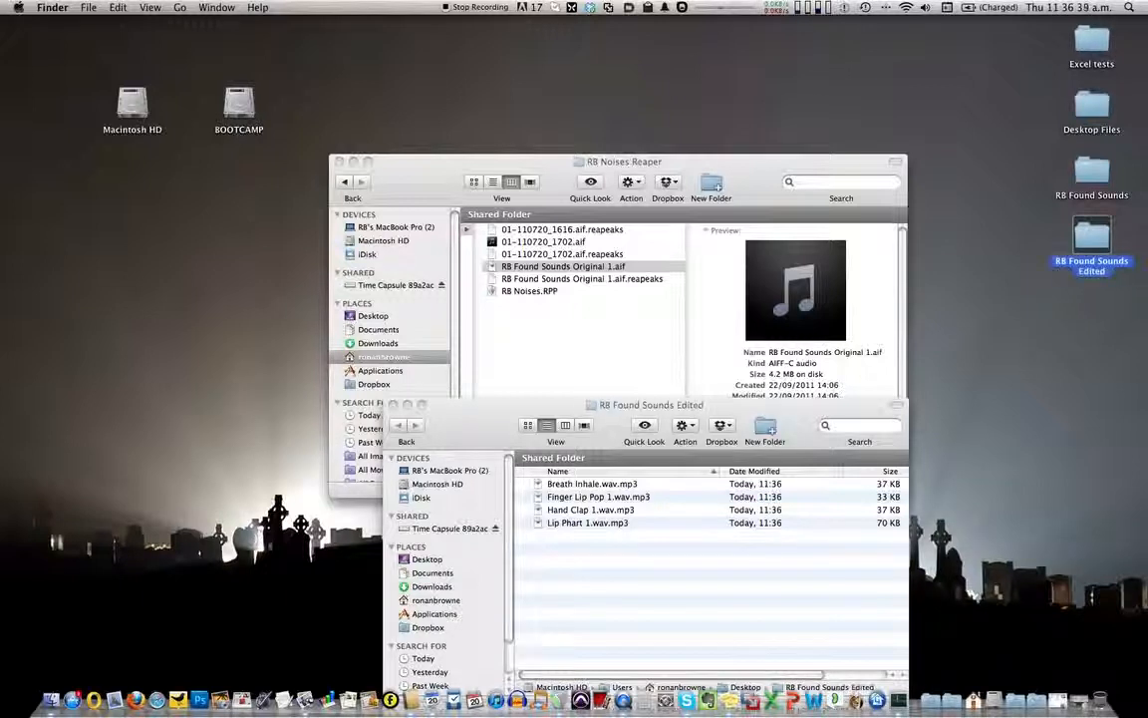
Move the RB Found Sounds Edited folder from the desktop into the RB Noises Reaper folder and close the extra Desktop window.
drag(986, 214, 547, 349)
drag(471, 423, 417, 191)
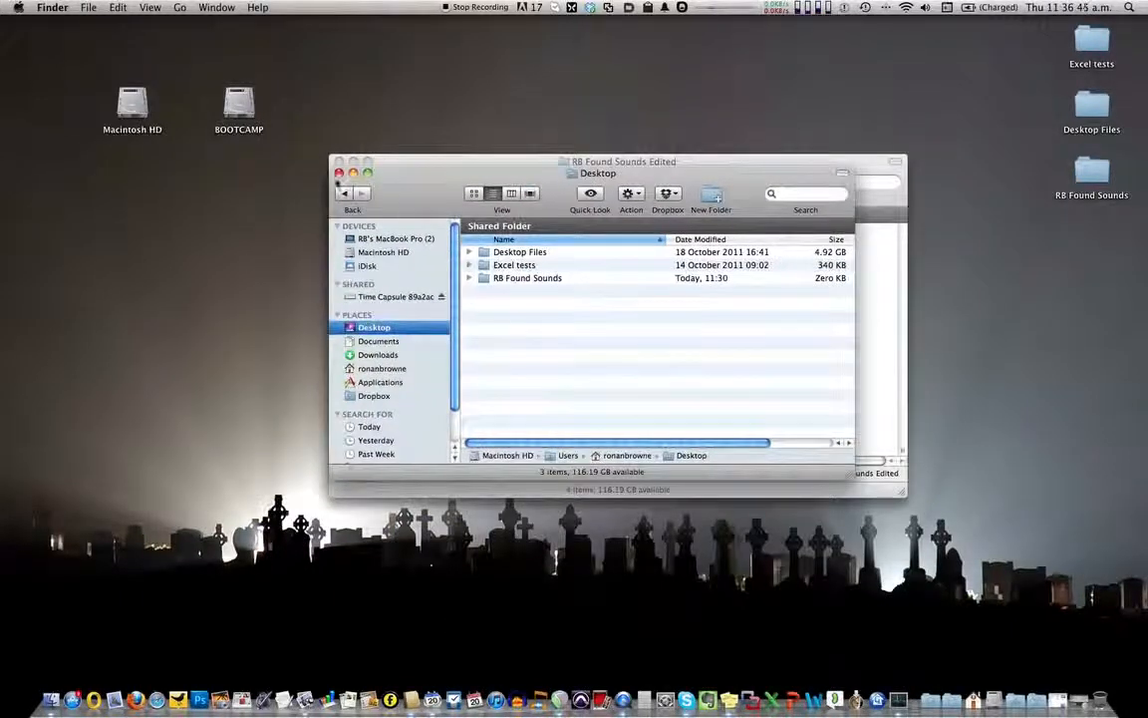
key(super+w)
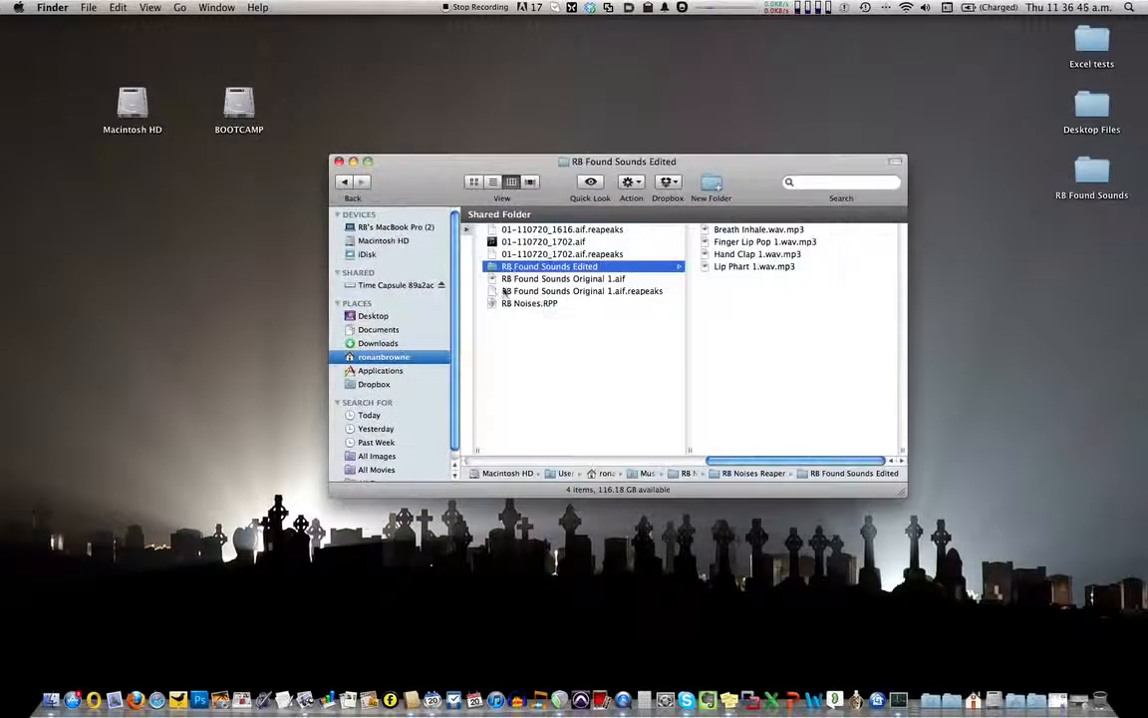
Preview the four rendered MP3 files in RB Found Sounds Edited one after another with Quick Look.
click(745, 232)
key(space)
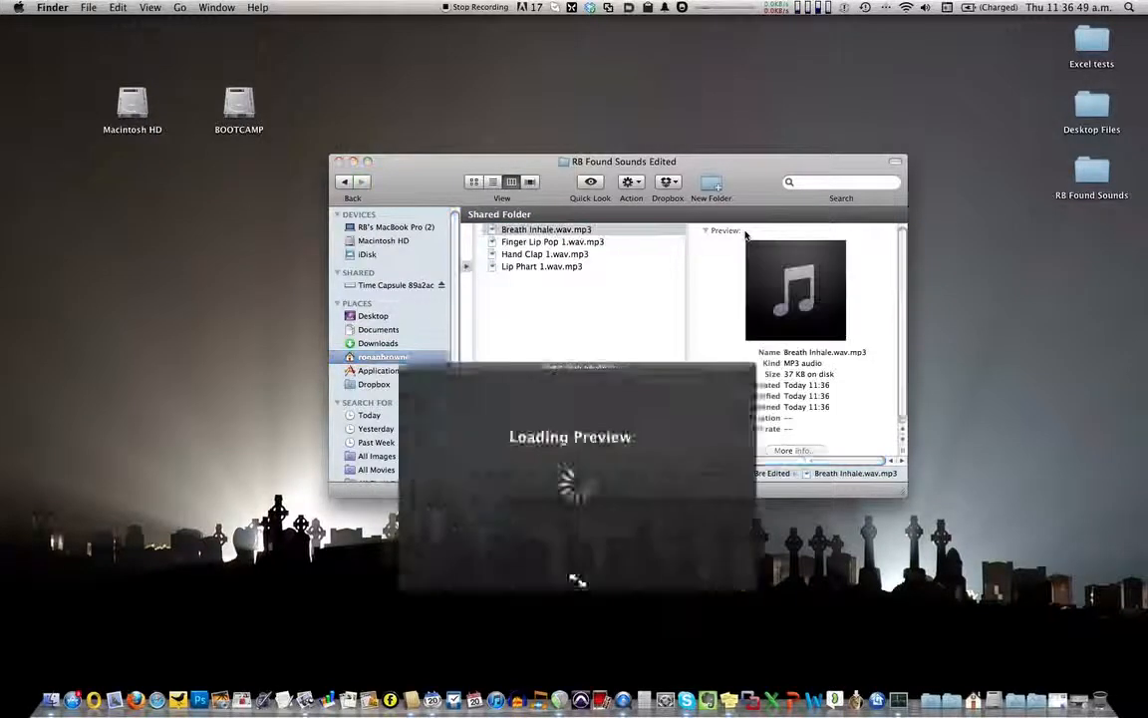
click(515, 243)
click(492, 244)
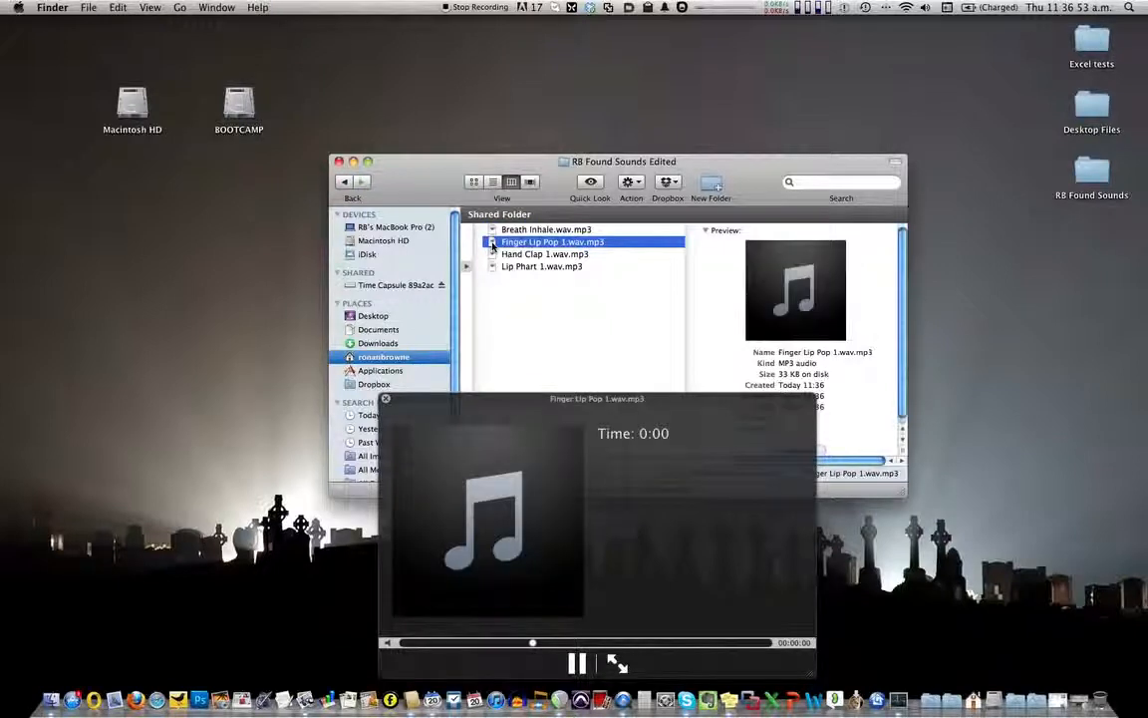
key(Down)
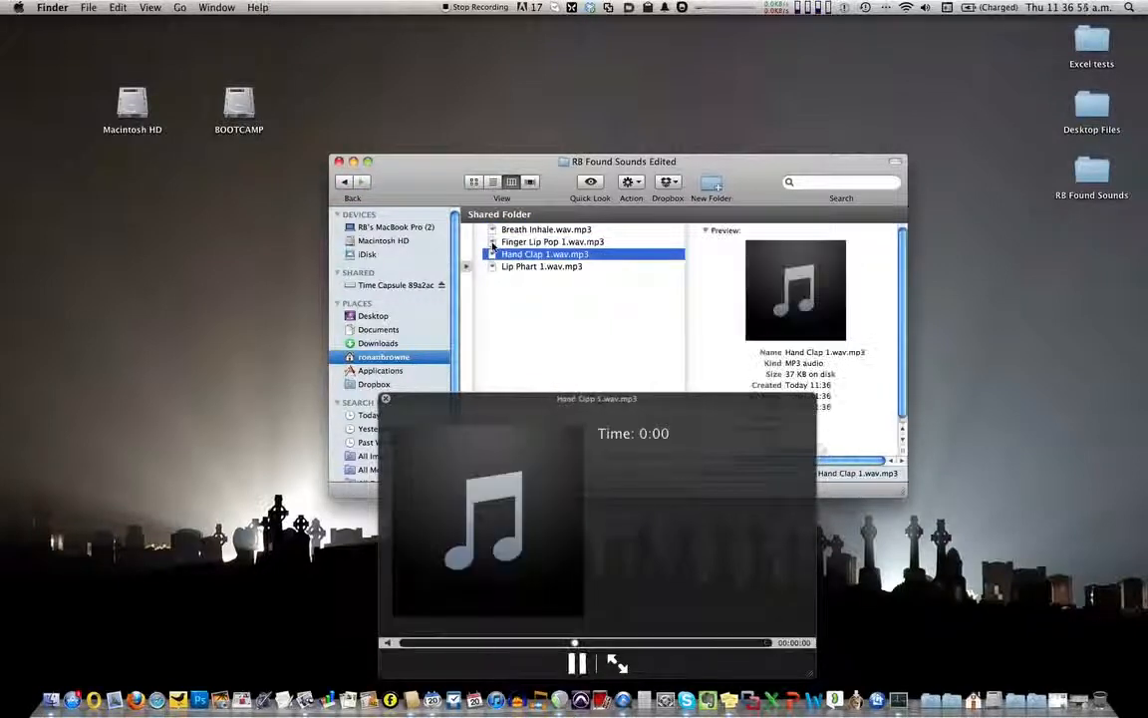
key(Down)
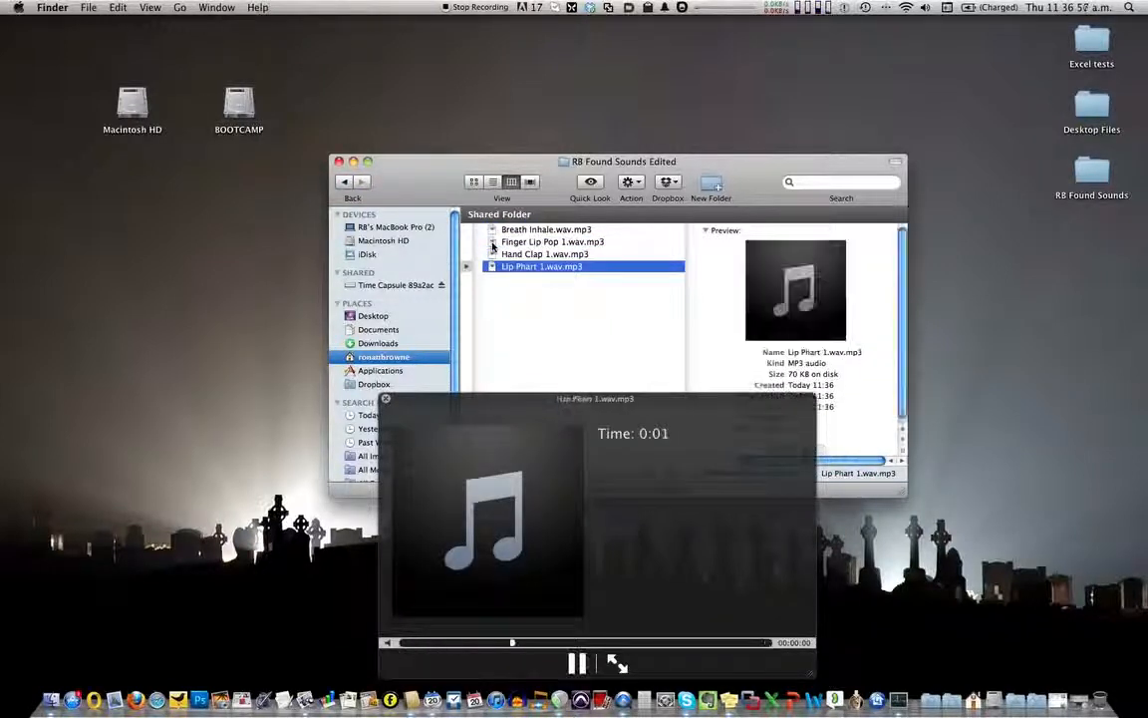
key(space)
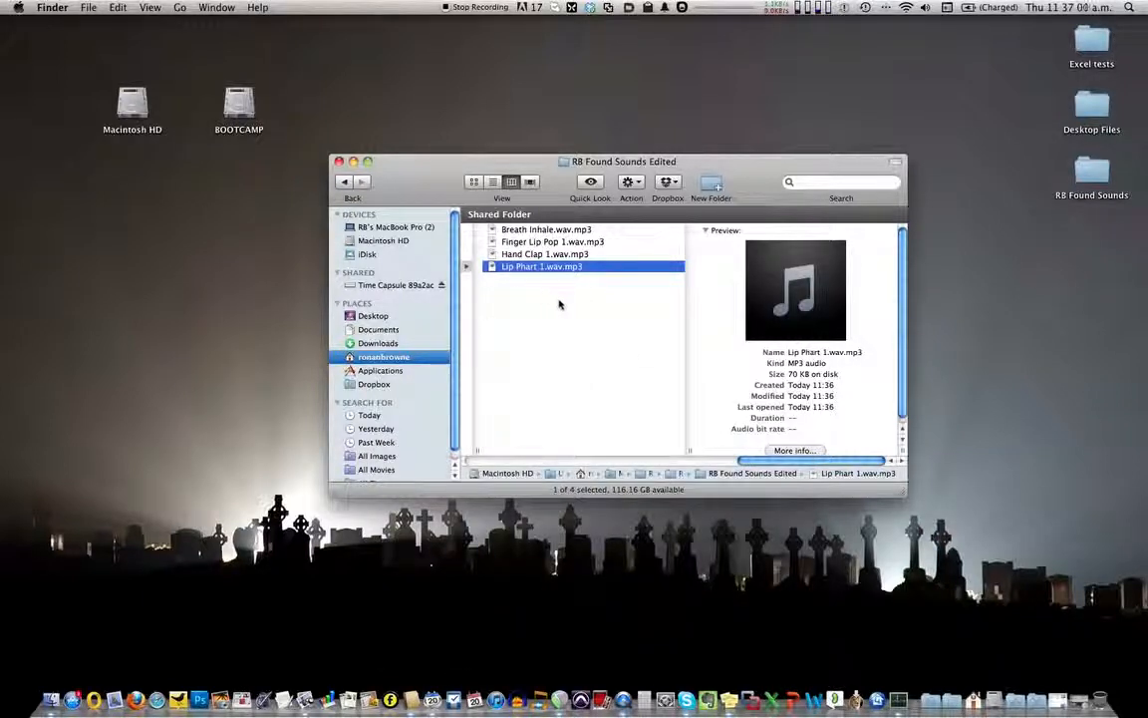
Examine the source recordings and the RB Noises.RPP project file in the RB Noises Reaper folder.
drag(757, 164, 738, 60)
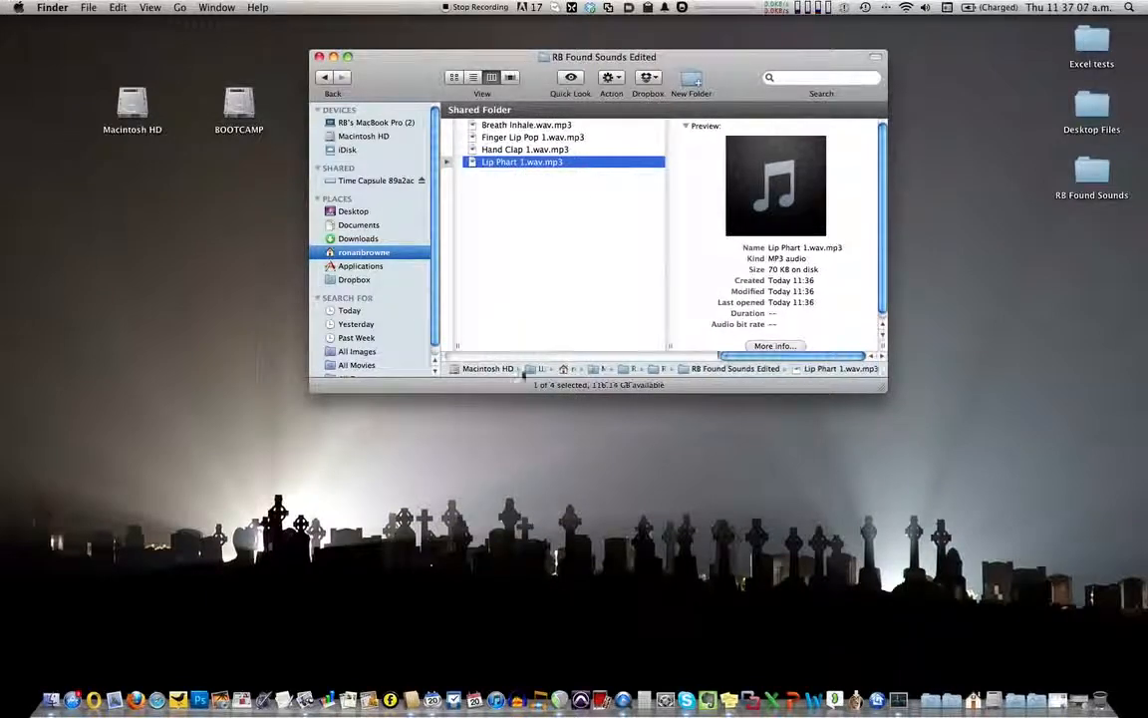
scroll(535, 242, left, 5)
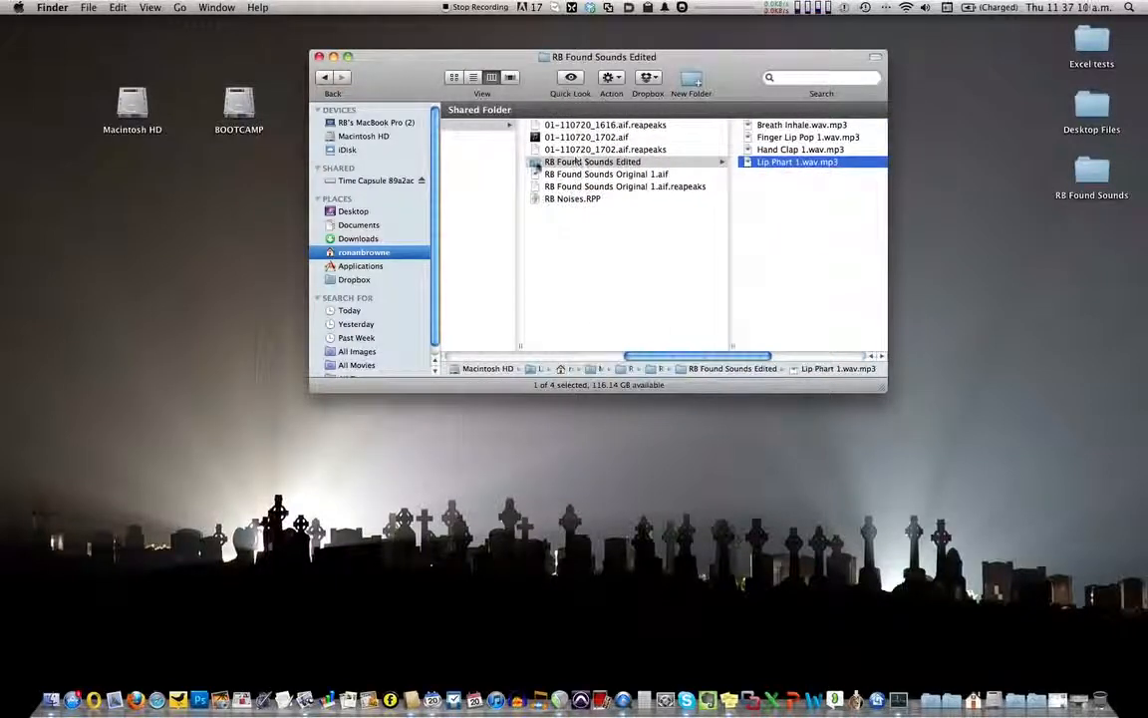
click(583, 136)
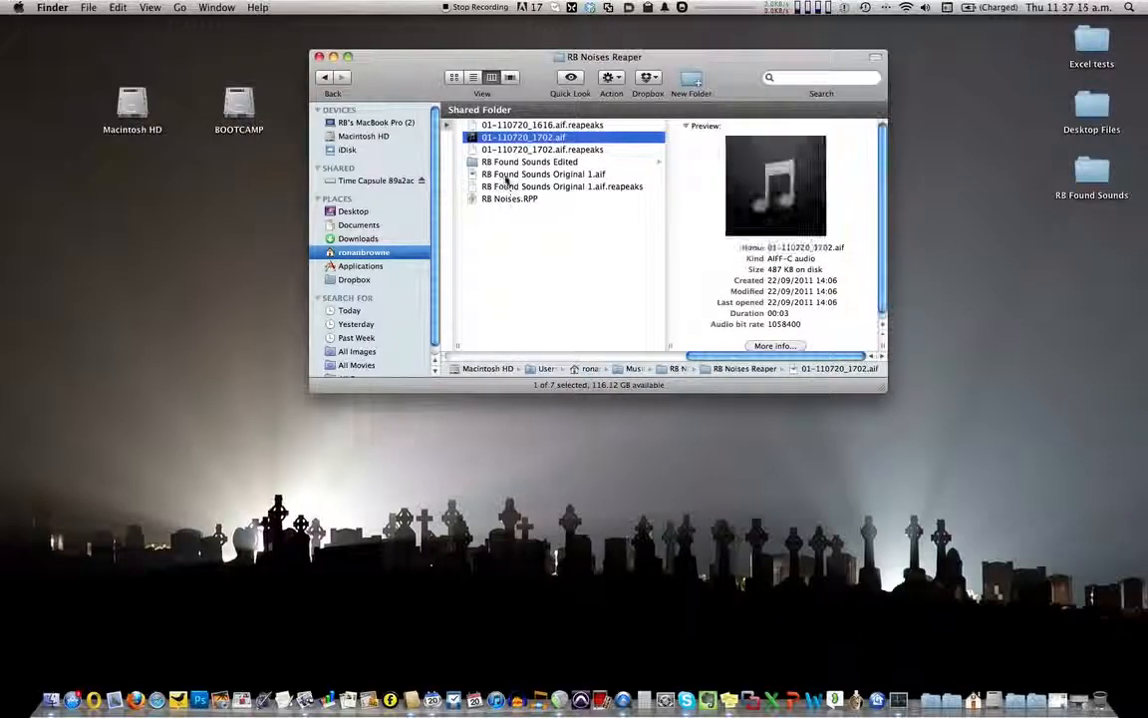
click(506, 176)
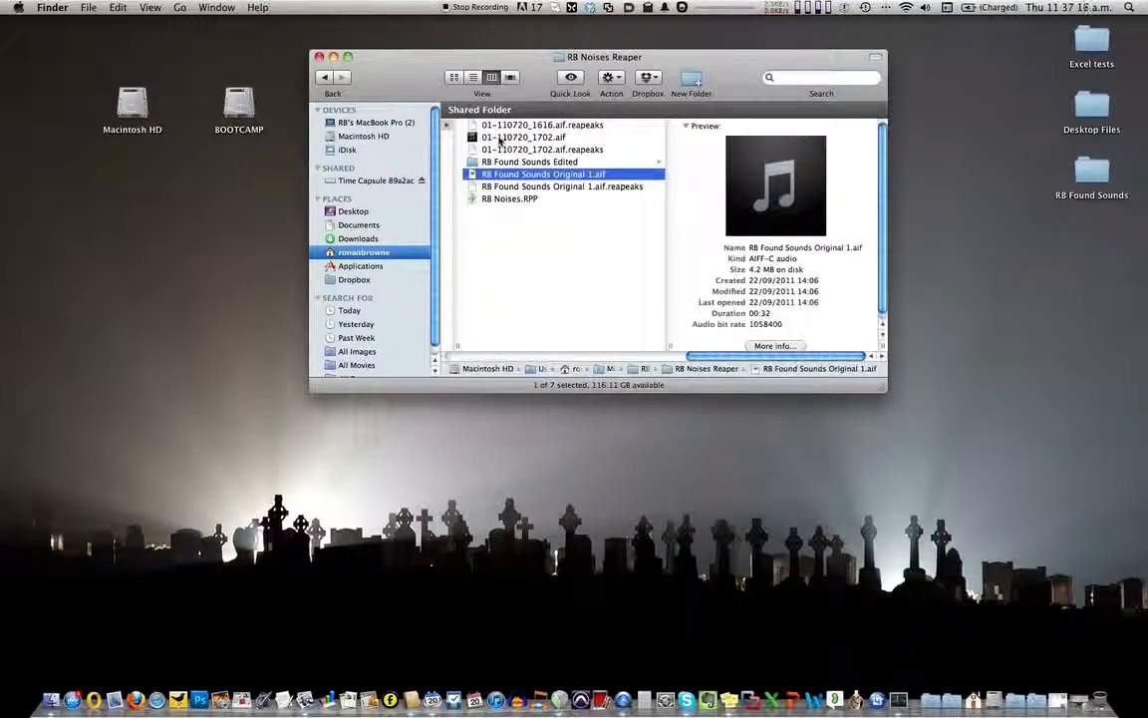
click(498, 137)
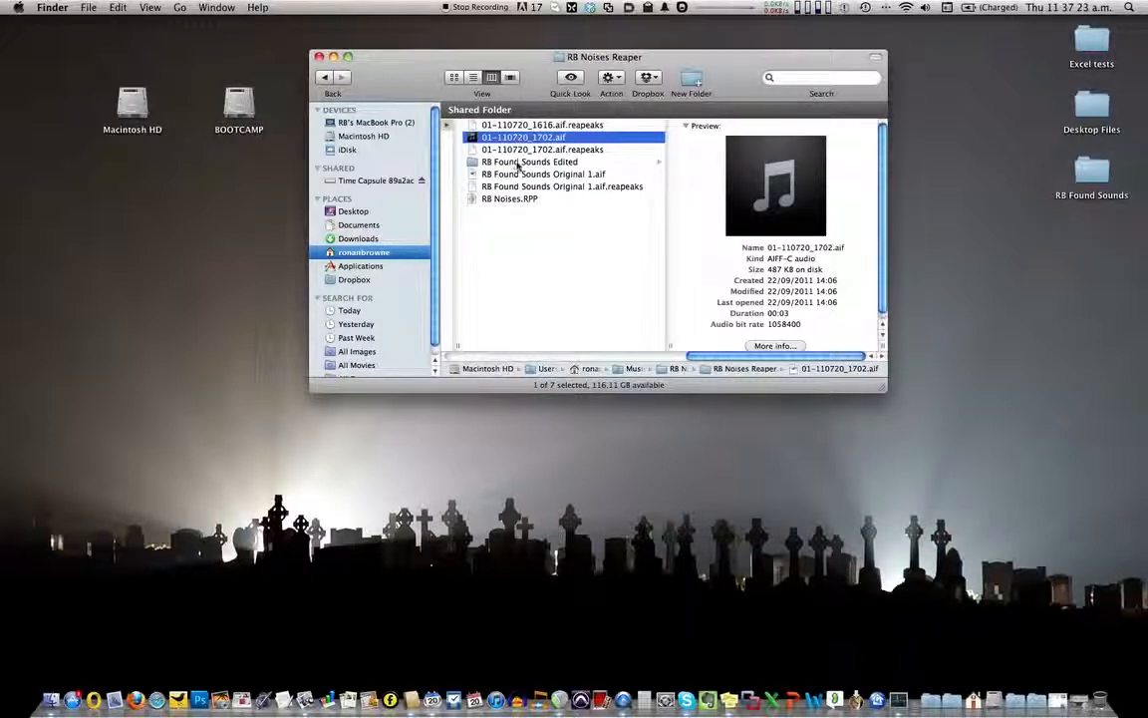
click(490, 199)
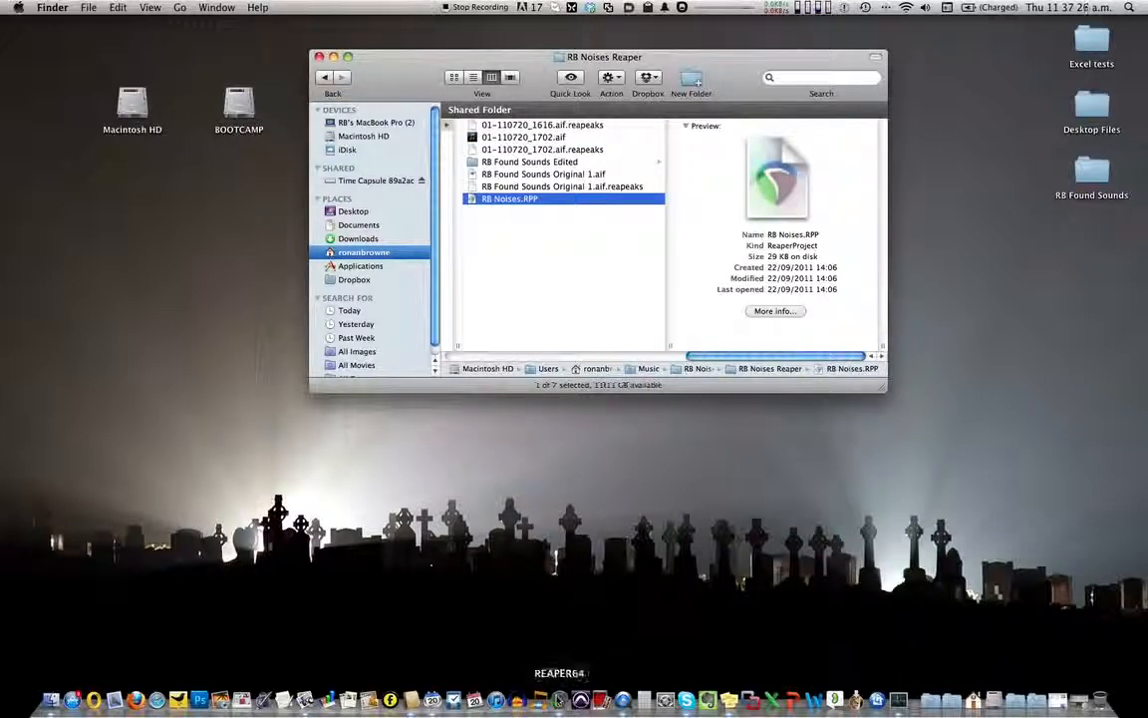
Return to REAPER and save the project to the Desktop as Ass 1 Found Sounds, copying all media into its project subdirectory.
click(559, 700)
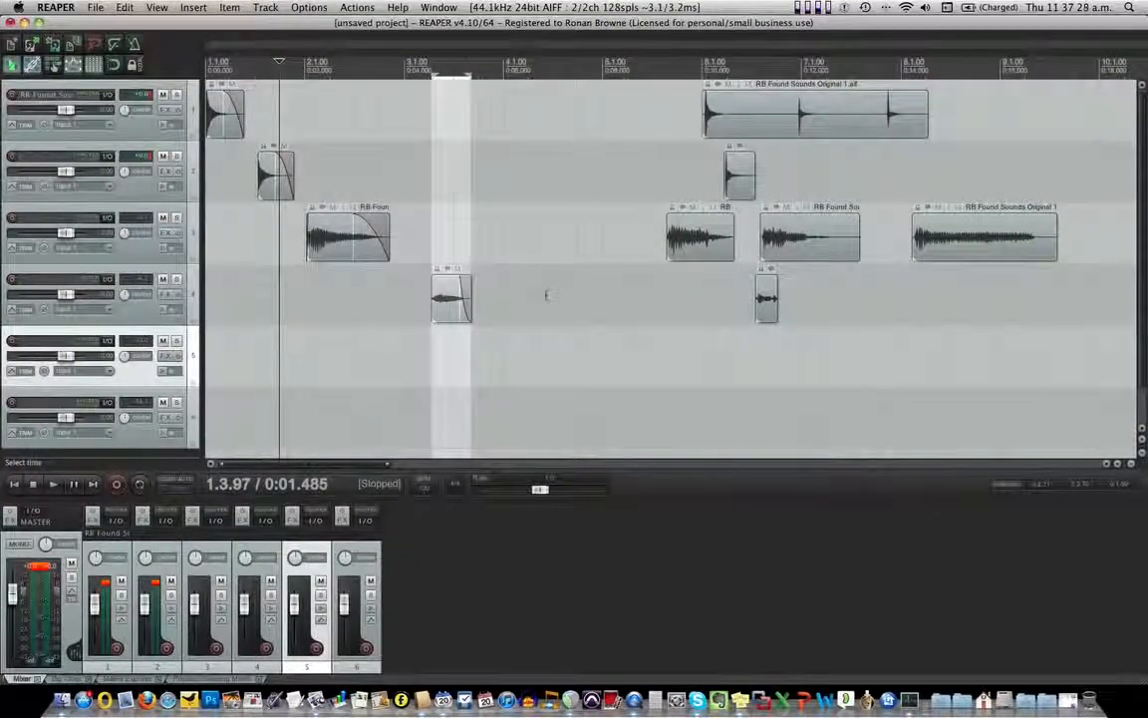
click(96, 8)
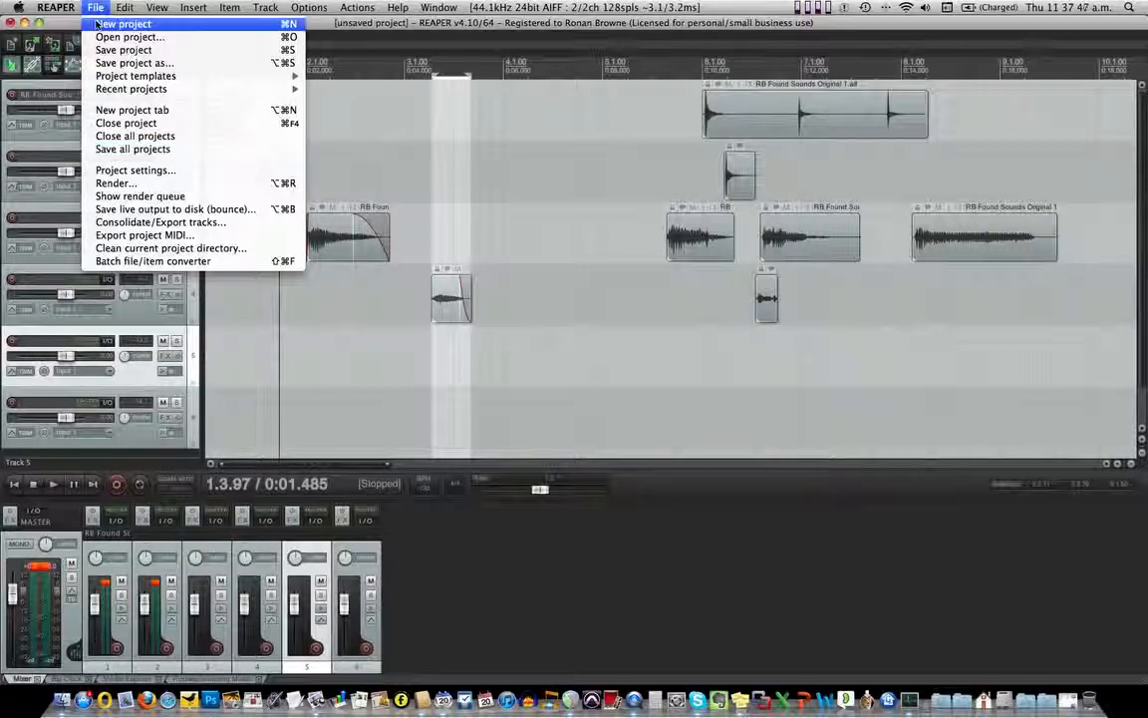
click(111, 64)
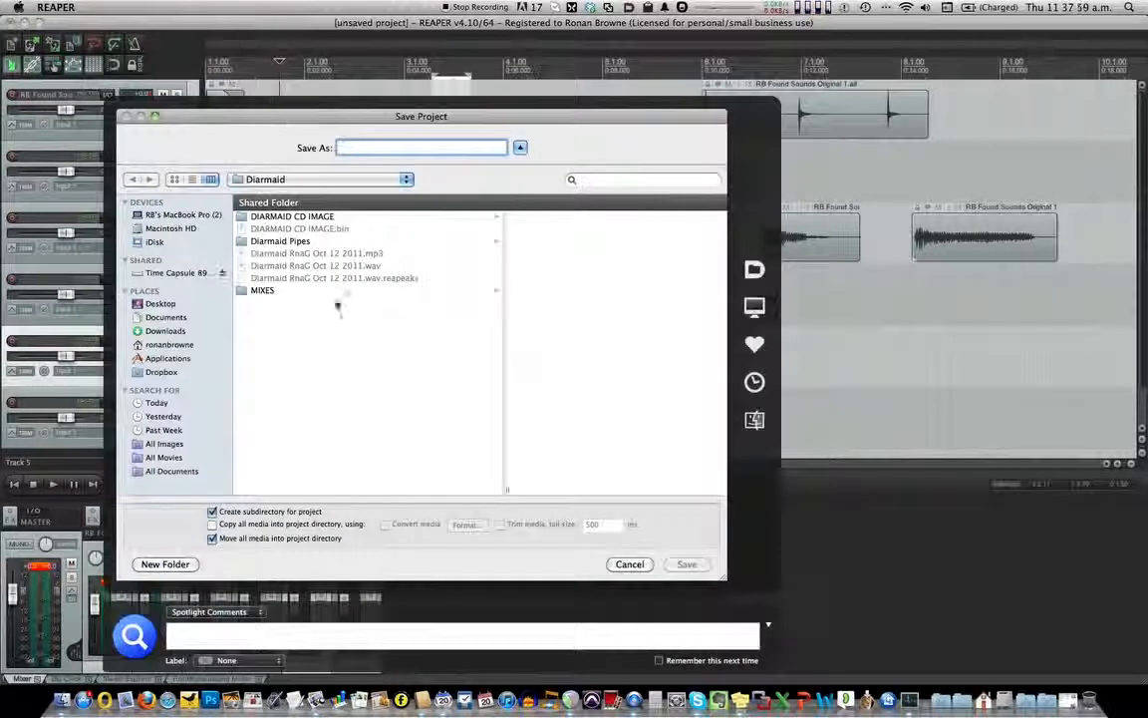
click(162, 303)
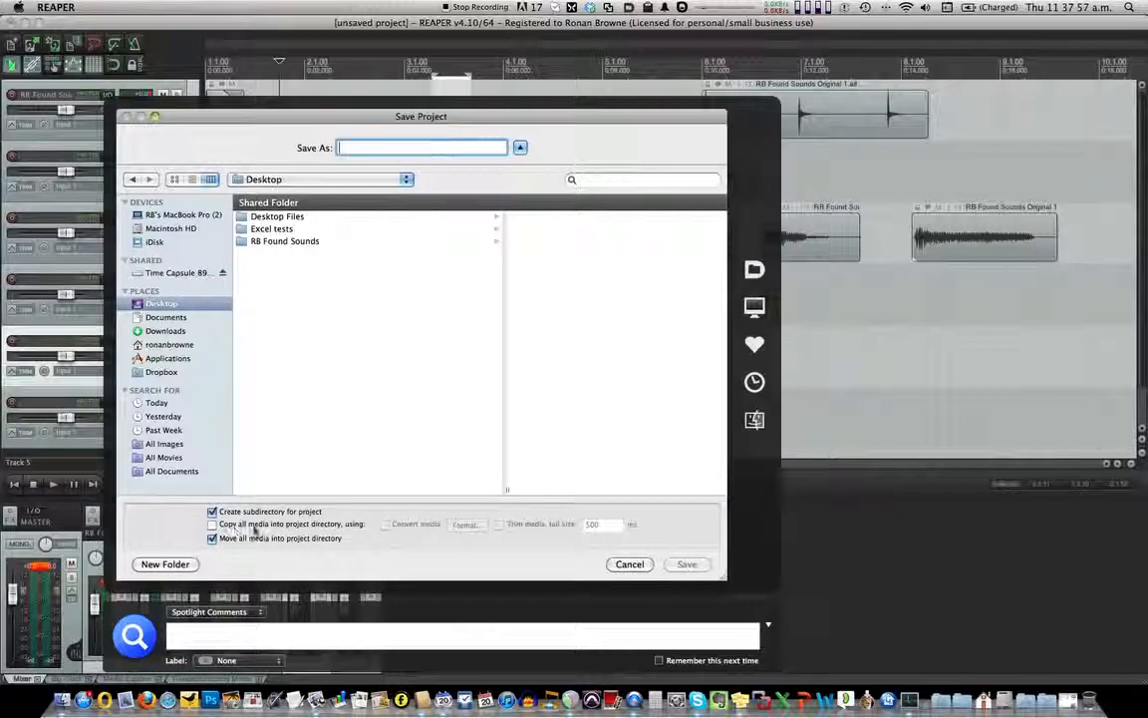
click(211, 524)
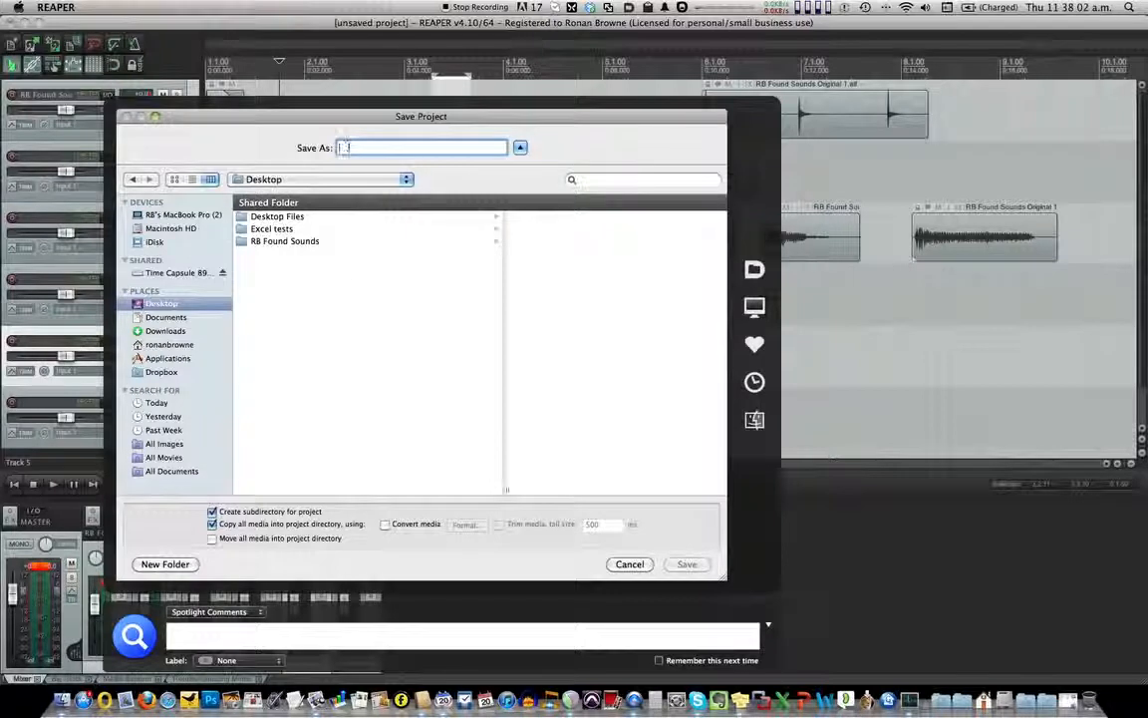
text(Ass 1)
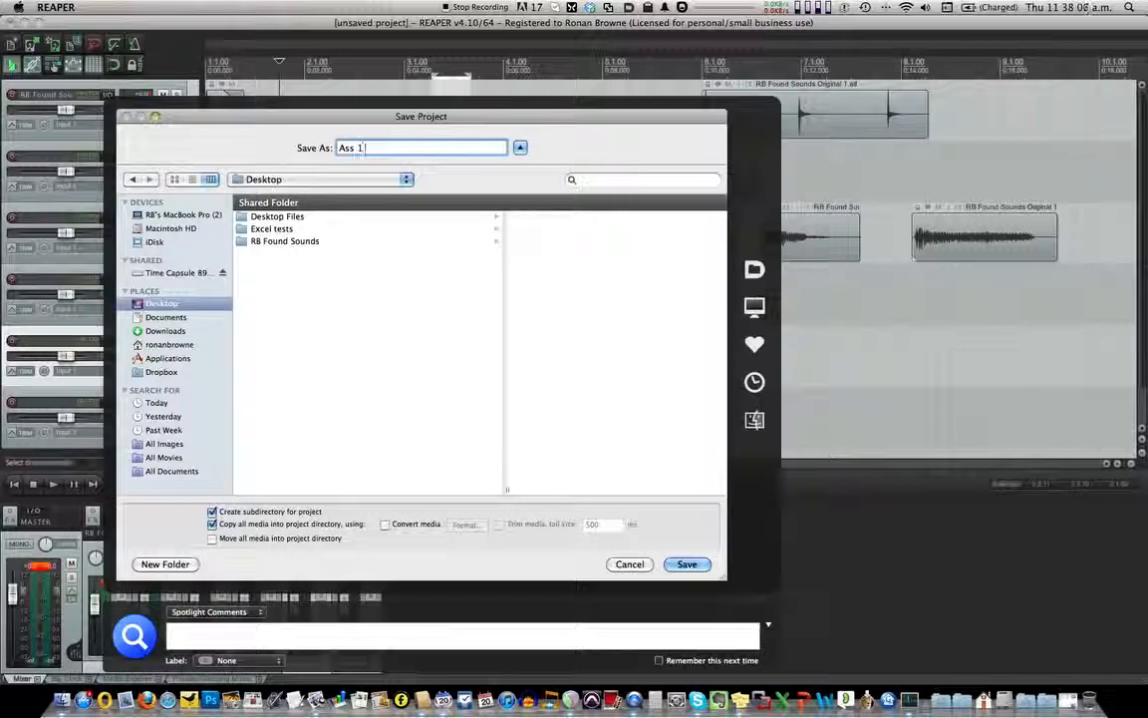
text( Found Sounds)
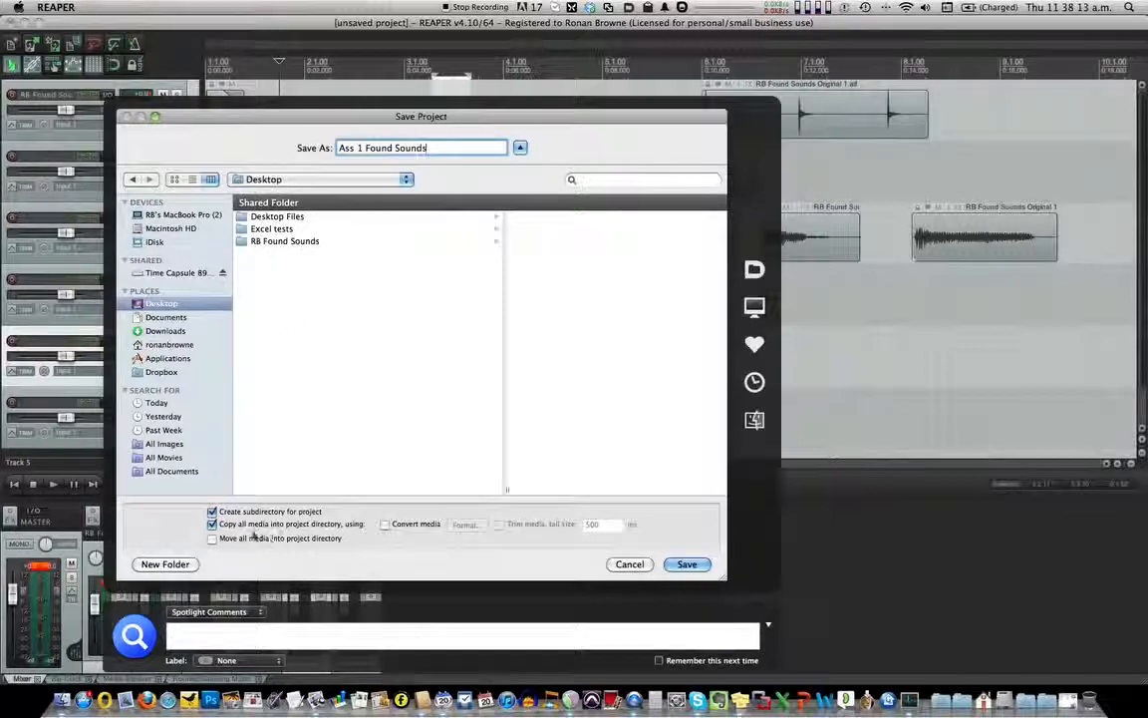
click(688, 566)
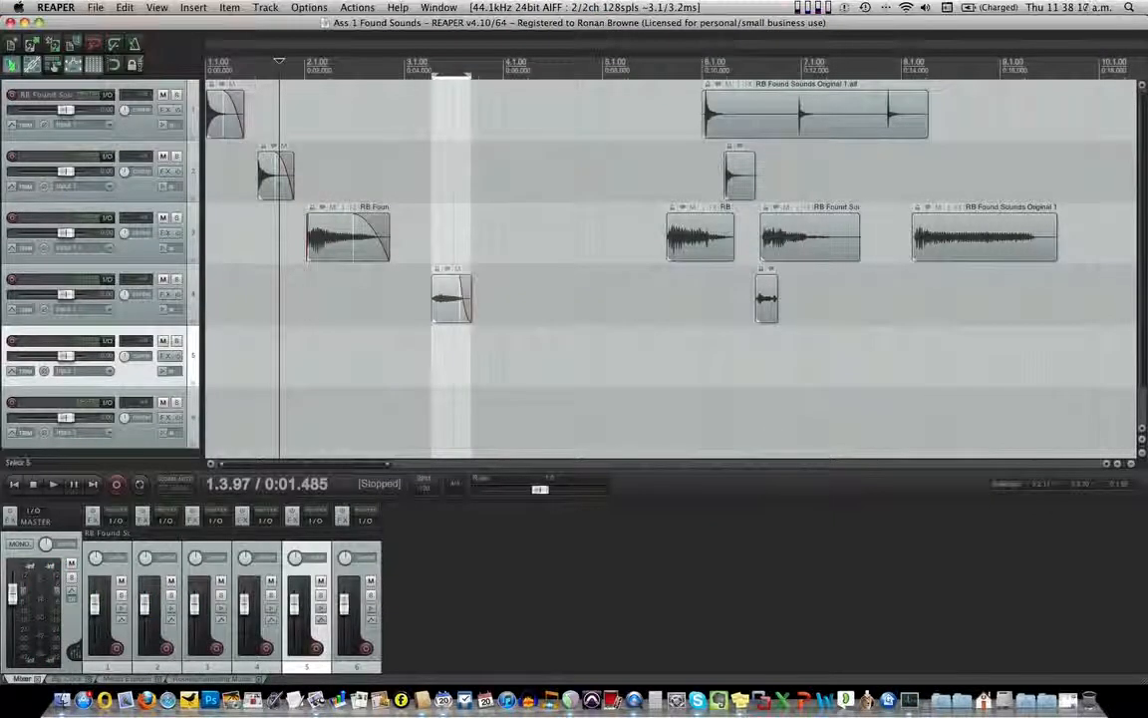
Open the Ass 1 Found Sounds folder in Finder and check the copied RB Found Sounds Original 1.aif against the REAPER project.
click(25, 20)
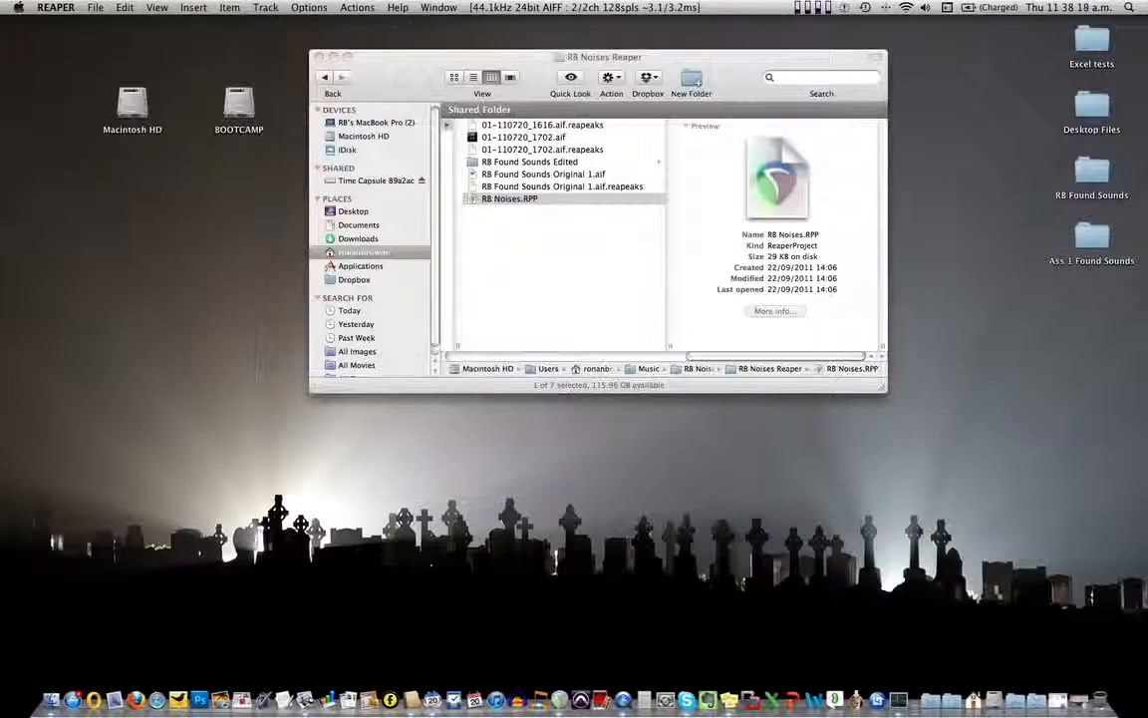
double_click(1079, 236)
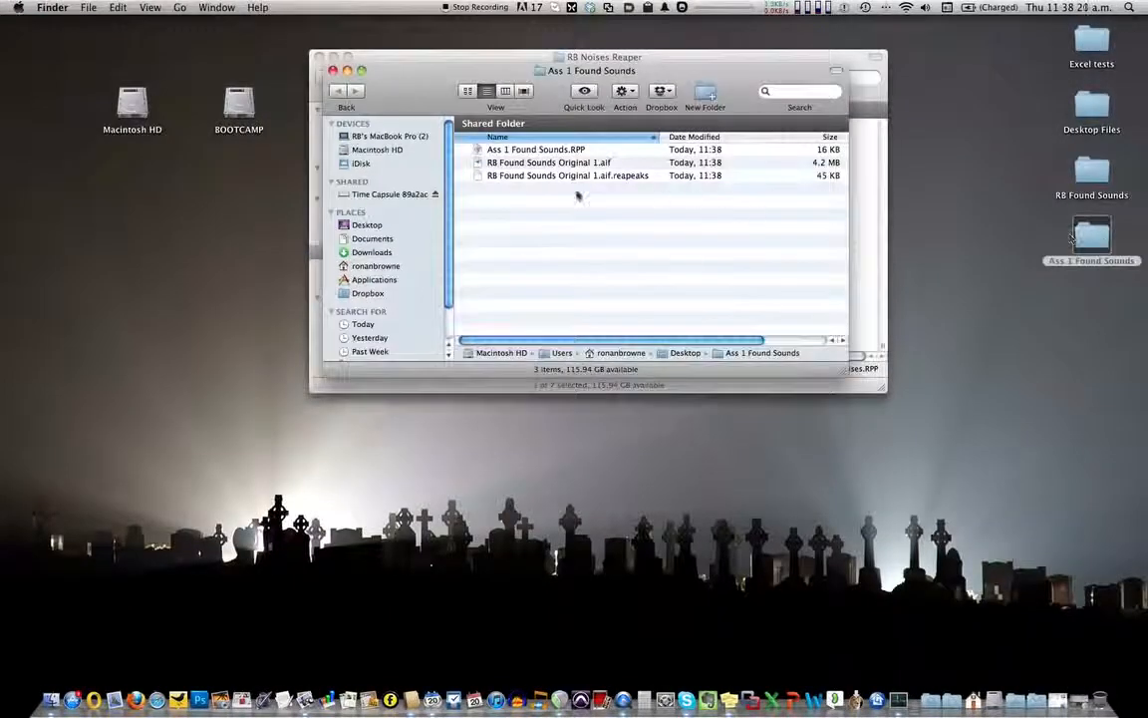
click(529, 167)
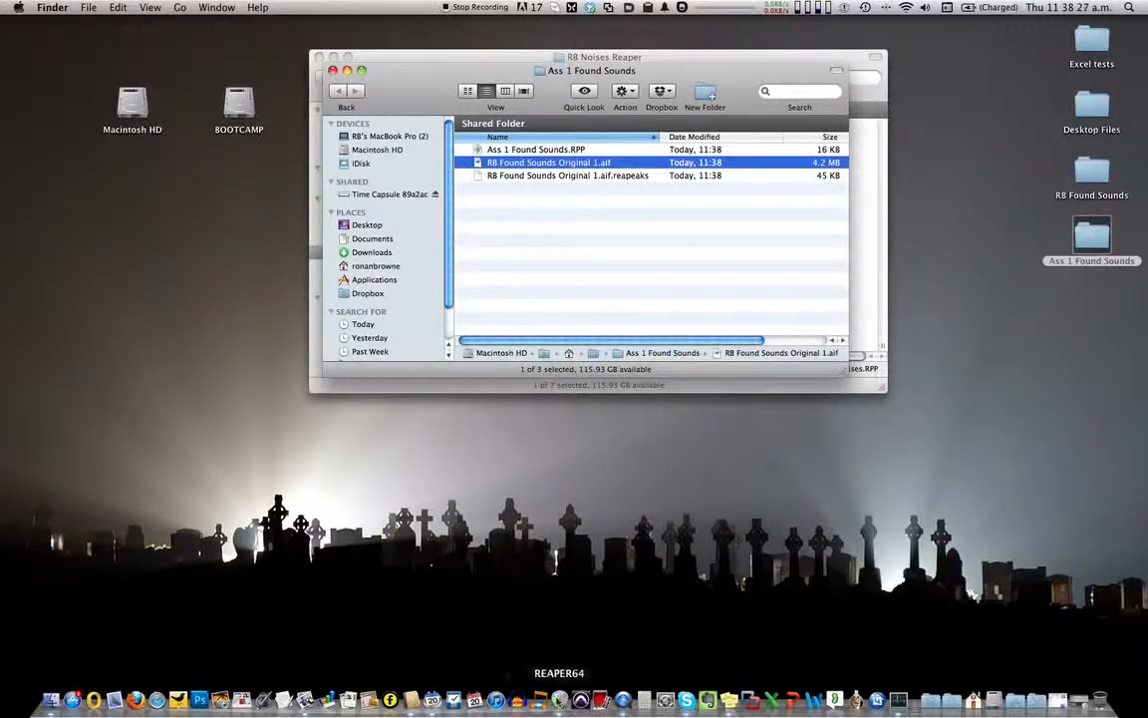
click(560, 697)
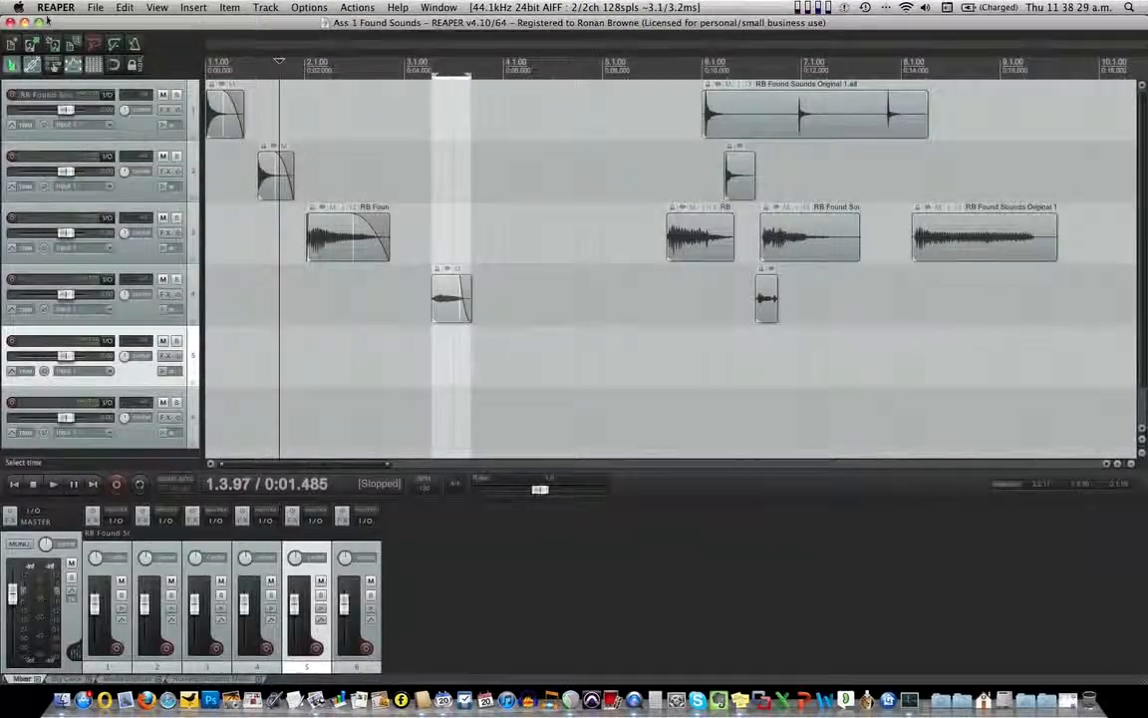
click(12, 22)
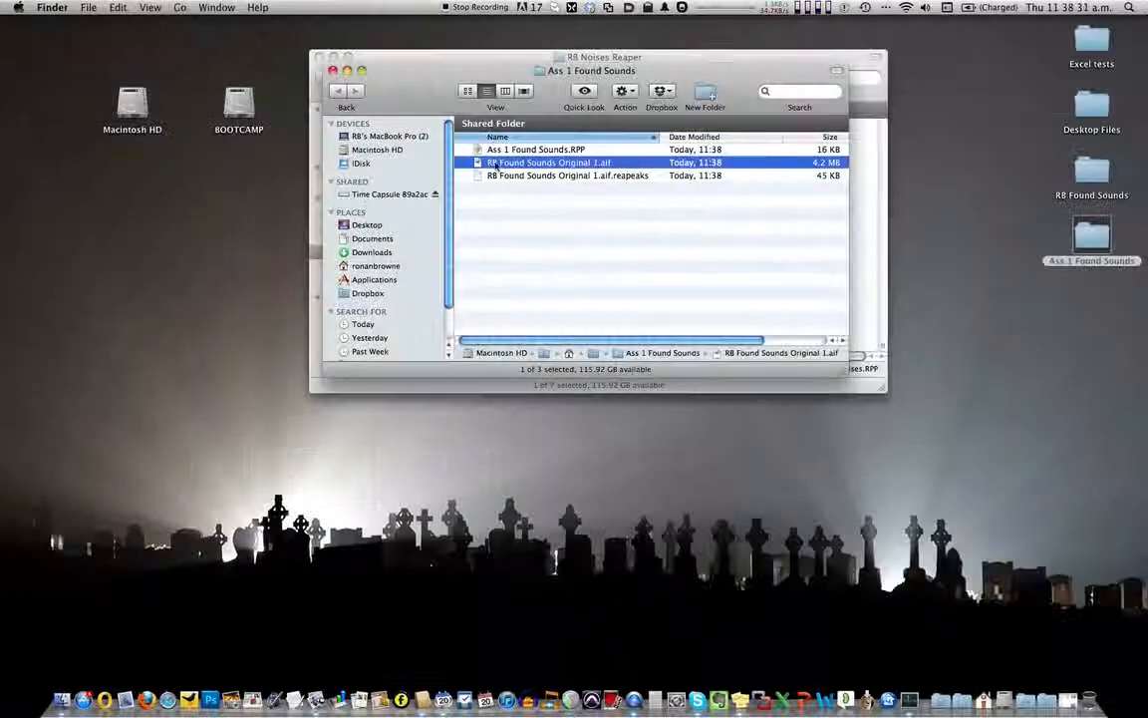
Open the copied Ass 1 Found Sounds.RPP in REAPER to check that its clips load, and close it again.
click(499, 213)
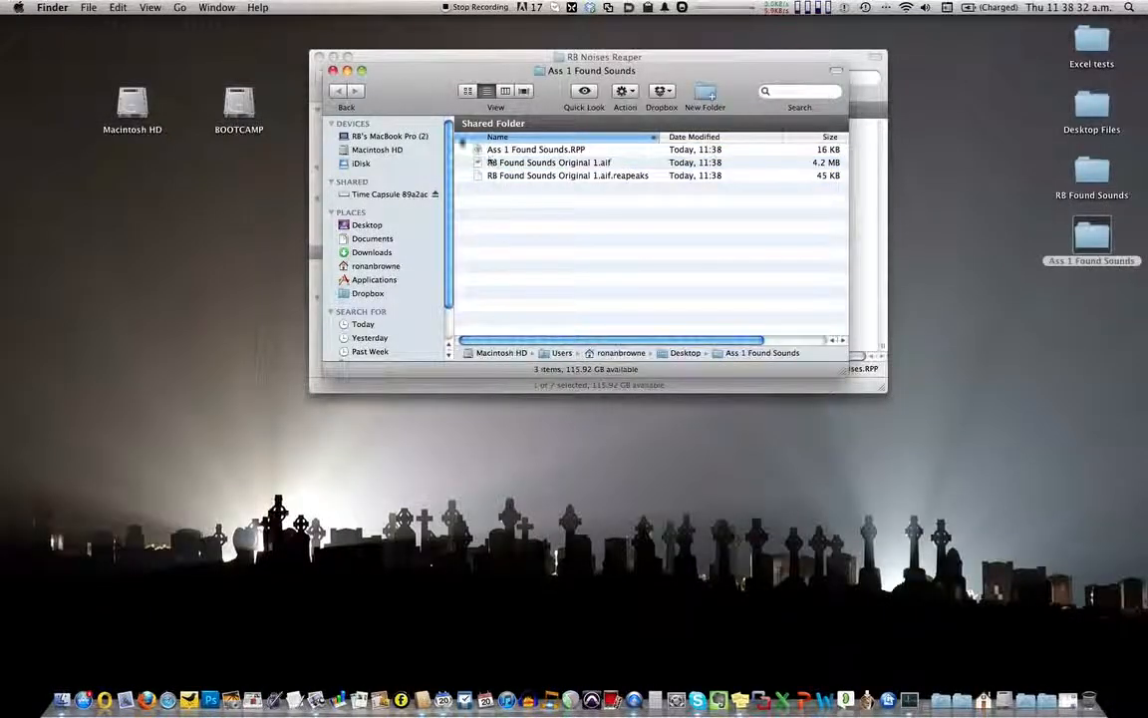
double_click(477, 150)
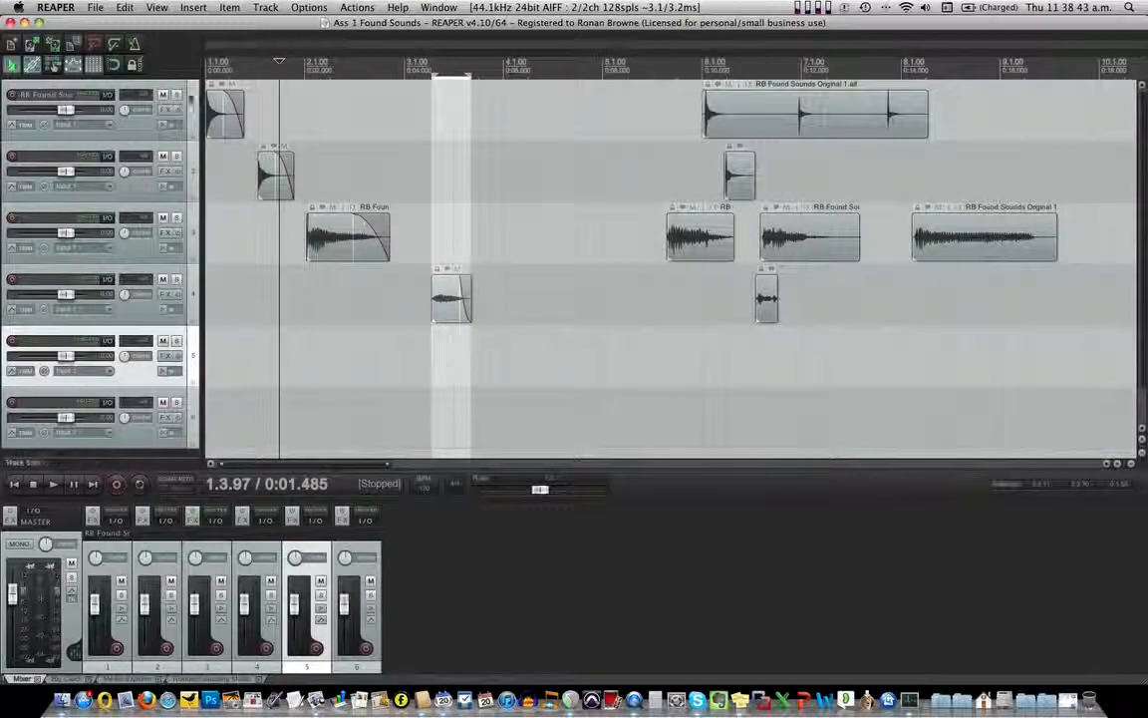
click(11, 22)
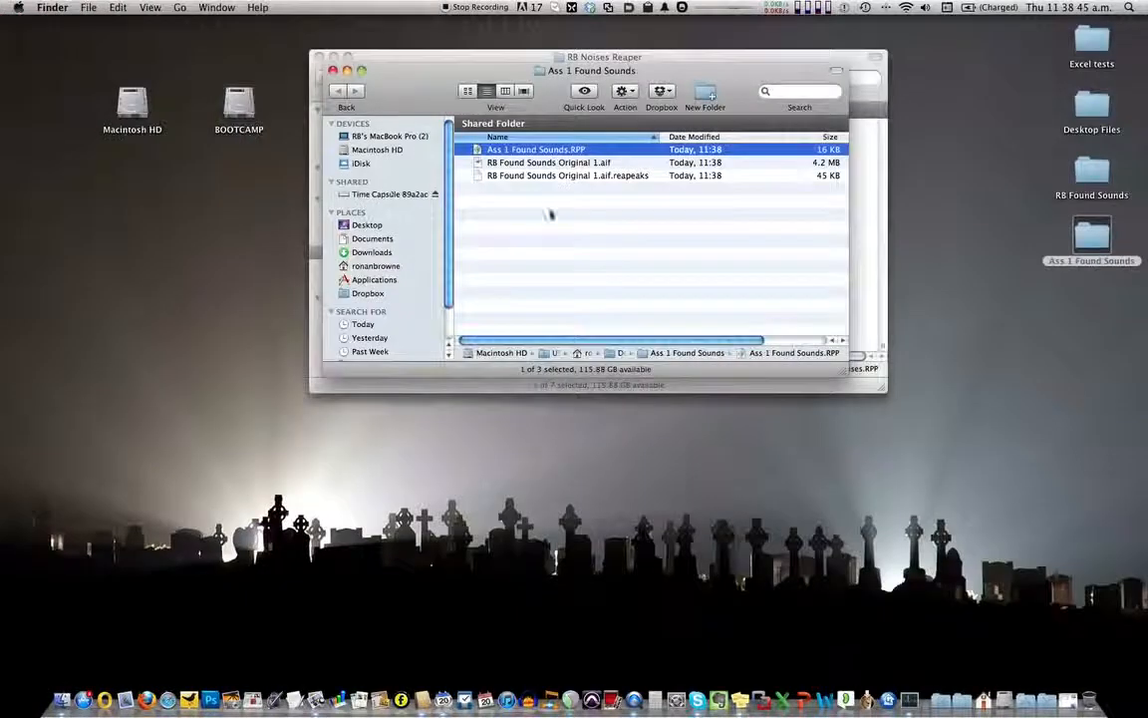
Arrange the two Finder windows apart and move the RB Found Sounds Edited folder from RB Noises Reaper into Ass 1 Found Sounds.
drag(549, 84, 413, 315)
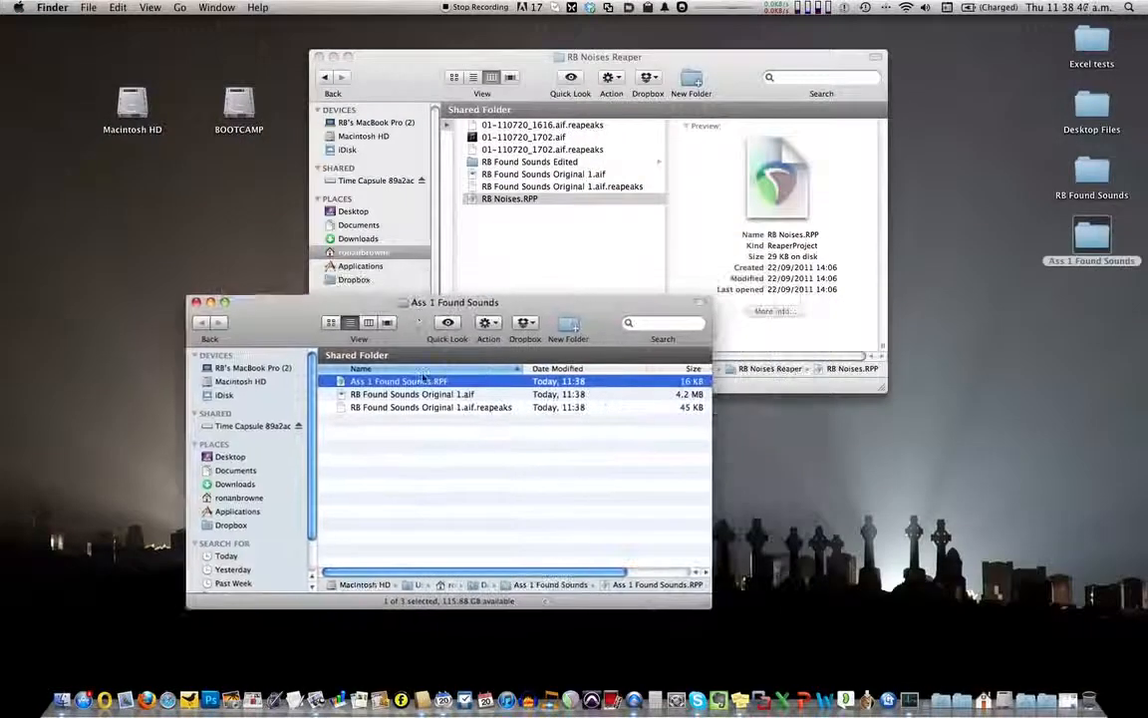
drag(556, 303, 592, 359)
drag(749, 64, 832, 31)
click(605, 129)
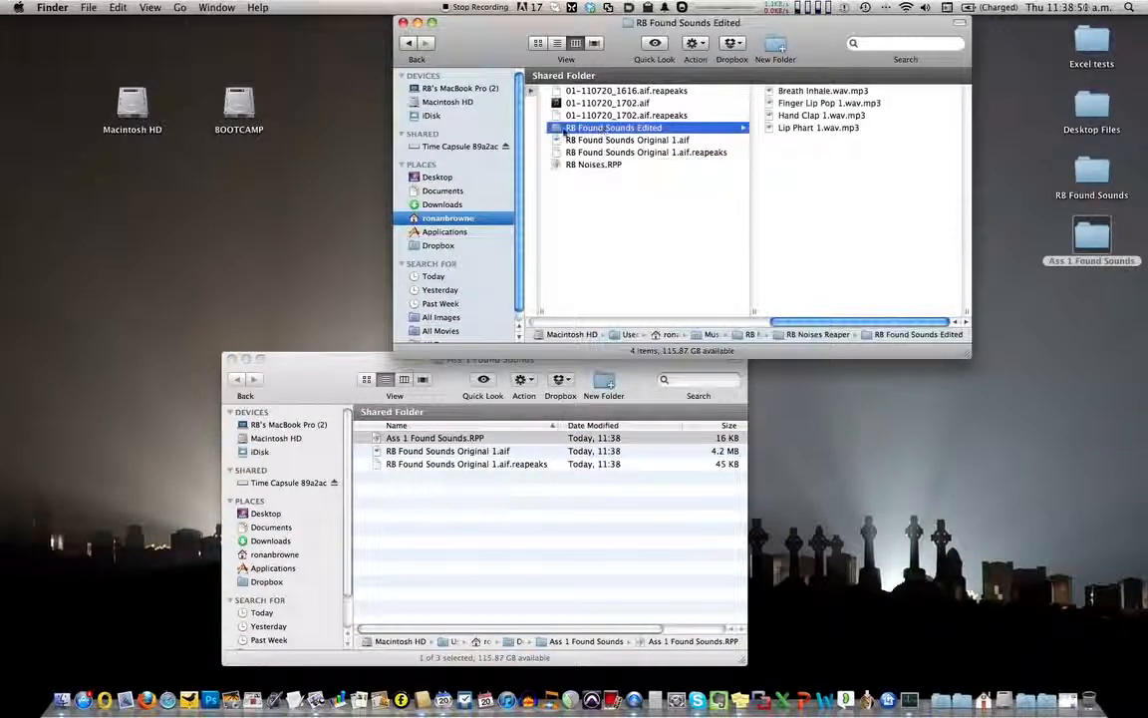
drag(555, 129, 428, 497)
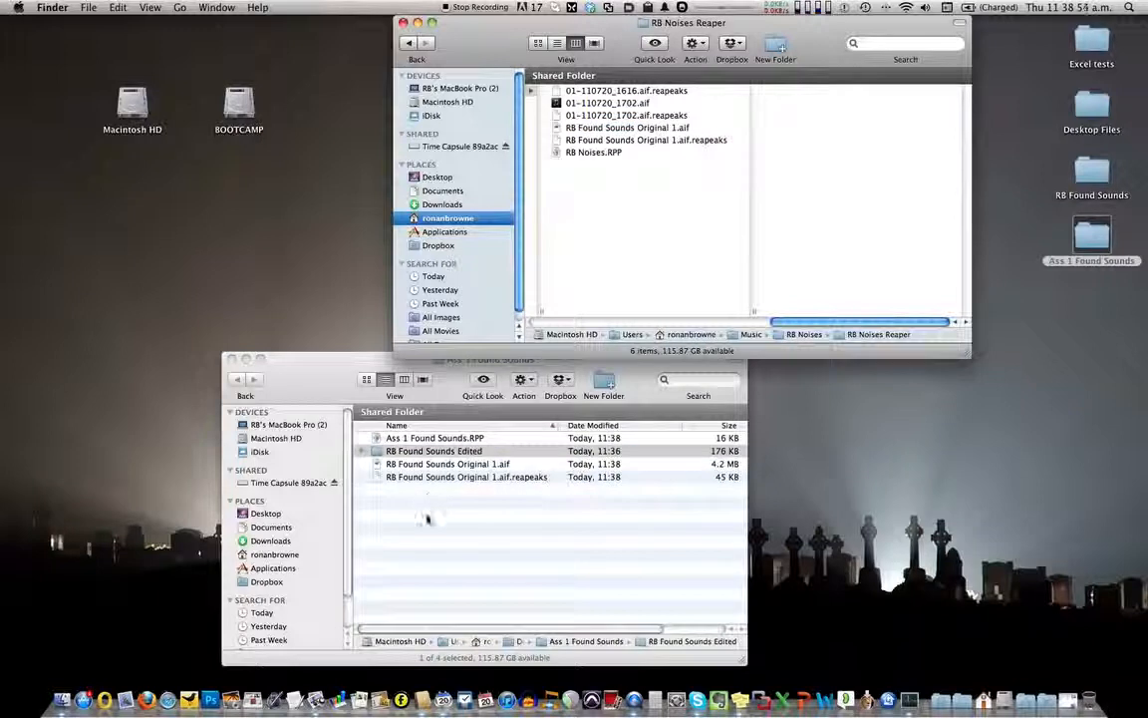
Review the project file, original recording, reapeaks file and RB Found Sounds Edited folder inside Ass 1 Found Sounds.
click(404, 439)
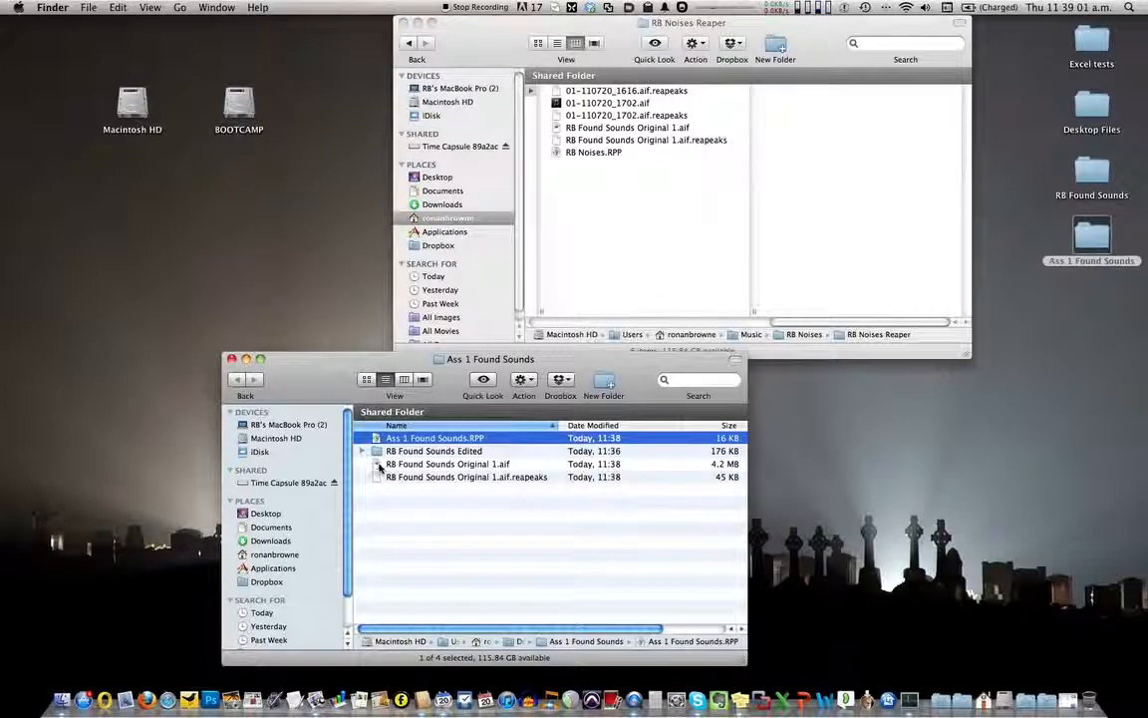
click(413, 464)
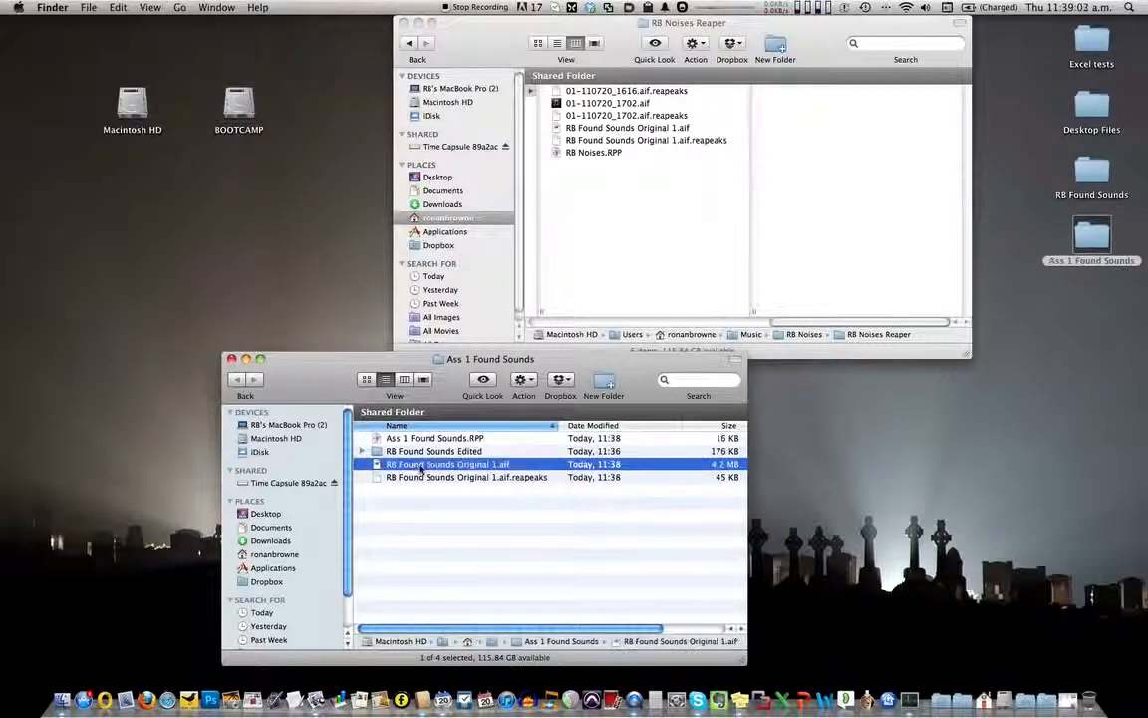
click(412, 478)
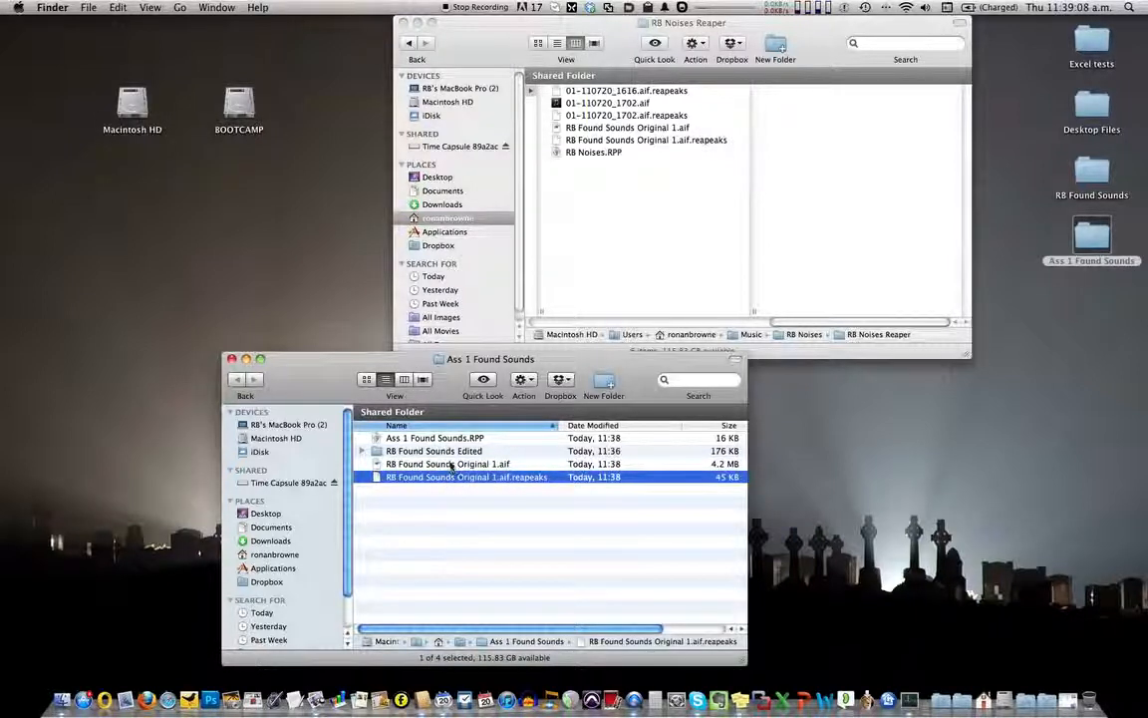
click(392, 439)
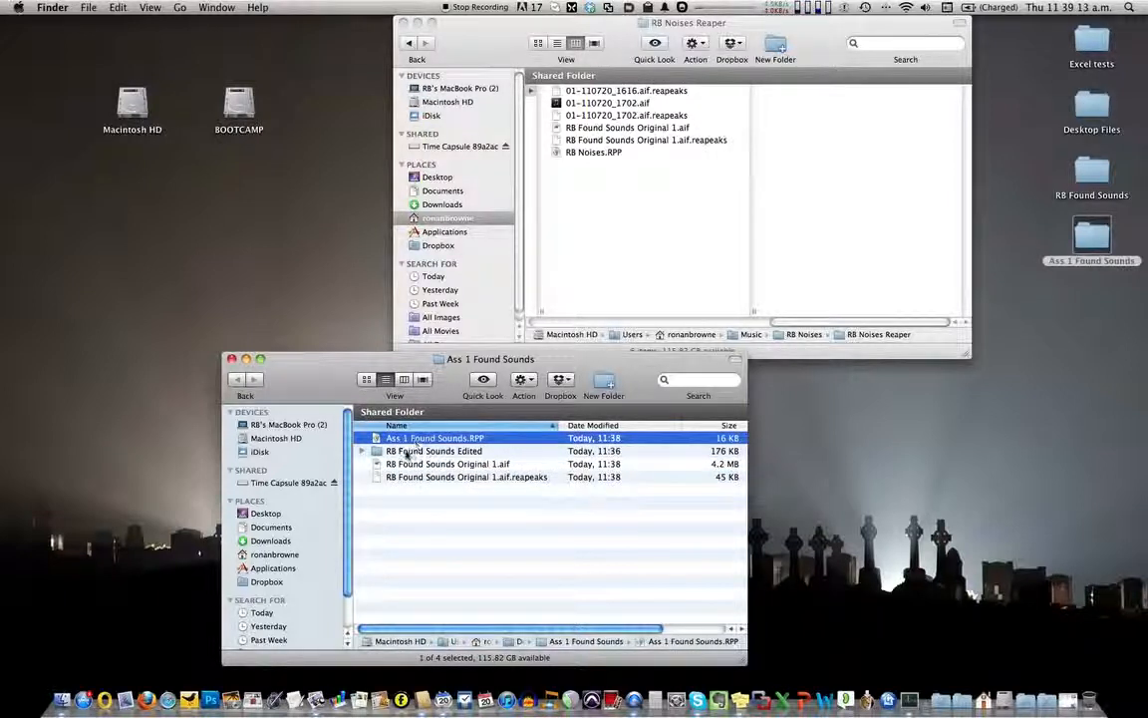
click(383, 452)
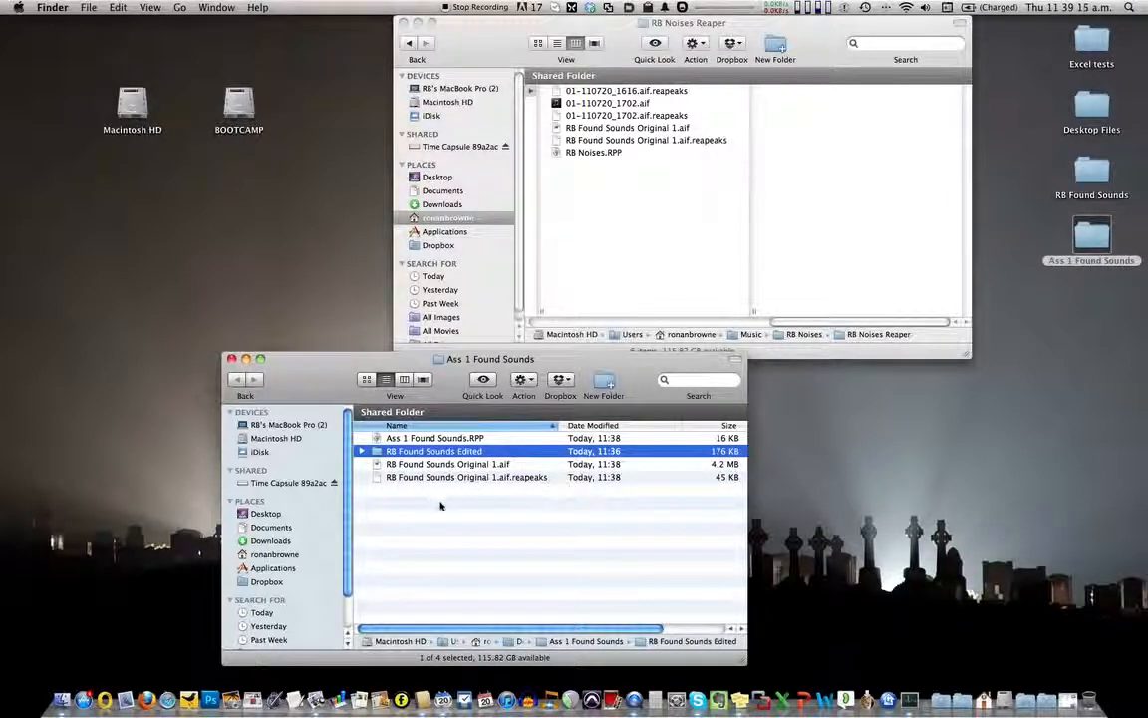
Close both Finder windows and compress the Ass 1 Found Sounds folder into a zip on the Desktop.
click(234, 360)
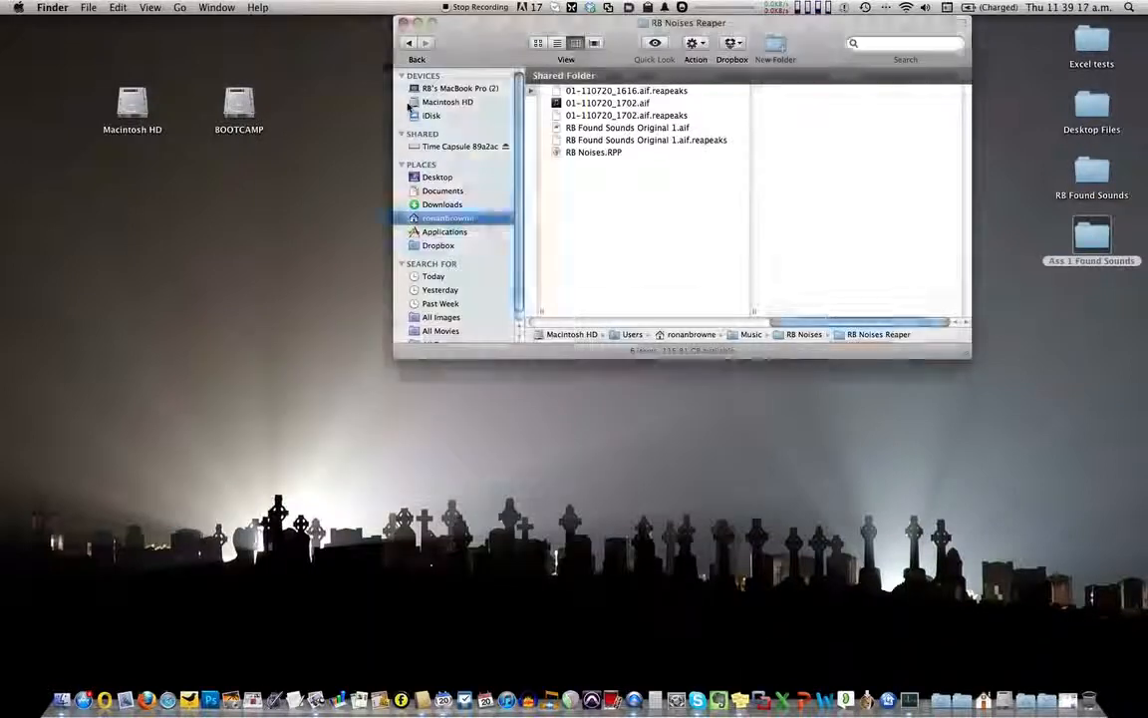
click(405, 23)
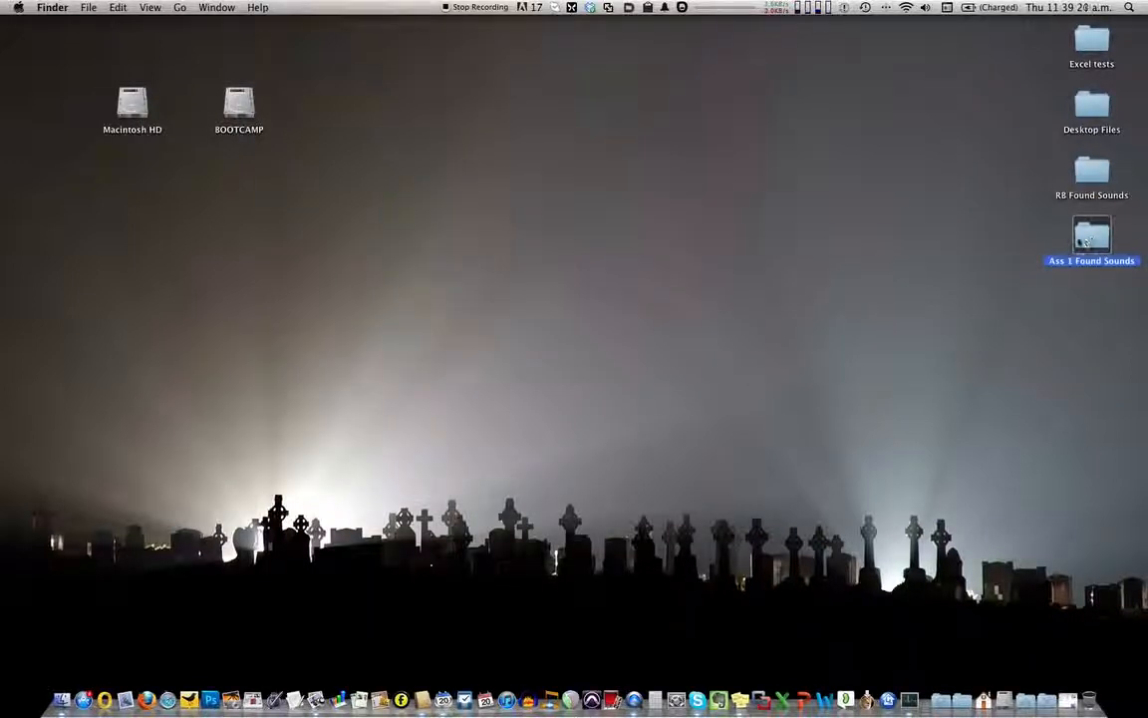
right_click(1085, 241)
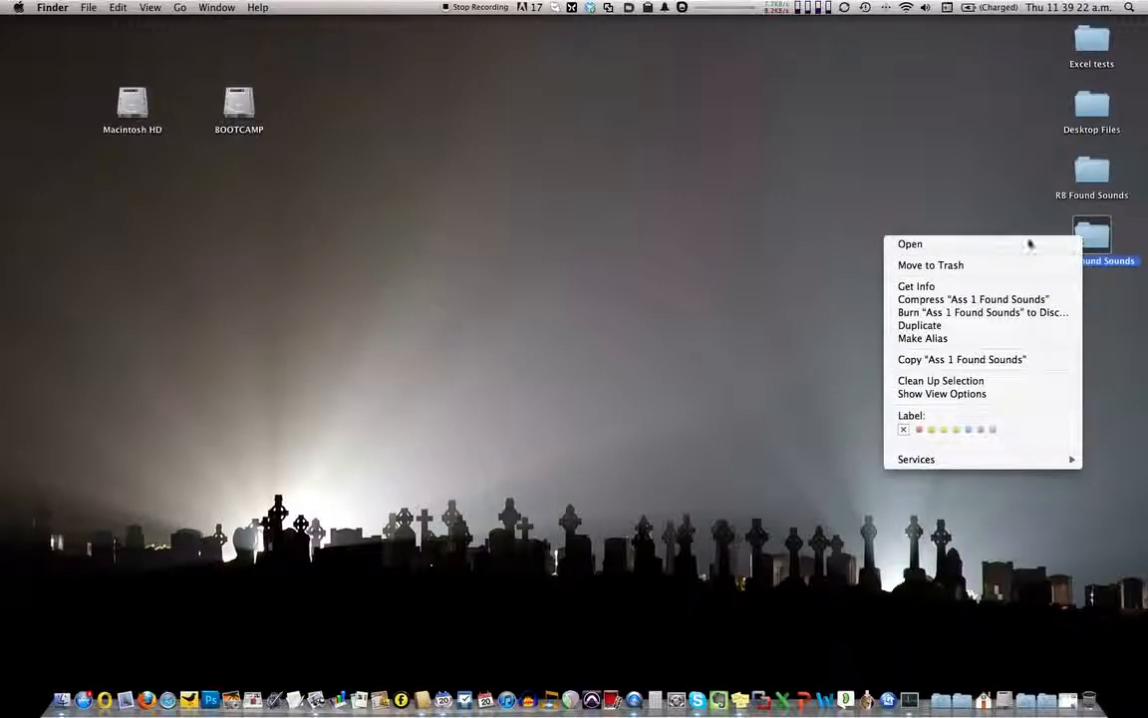
click(955, 300)
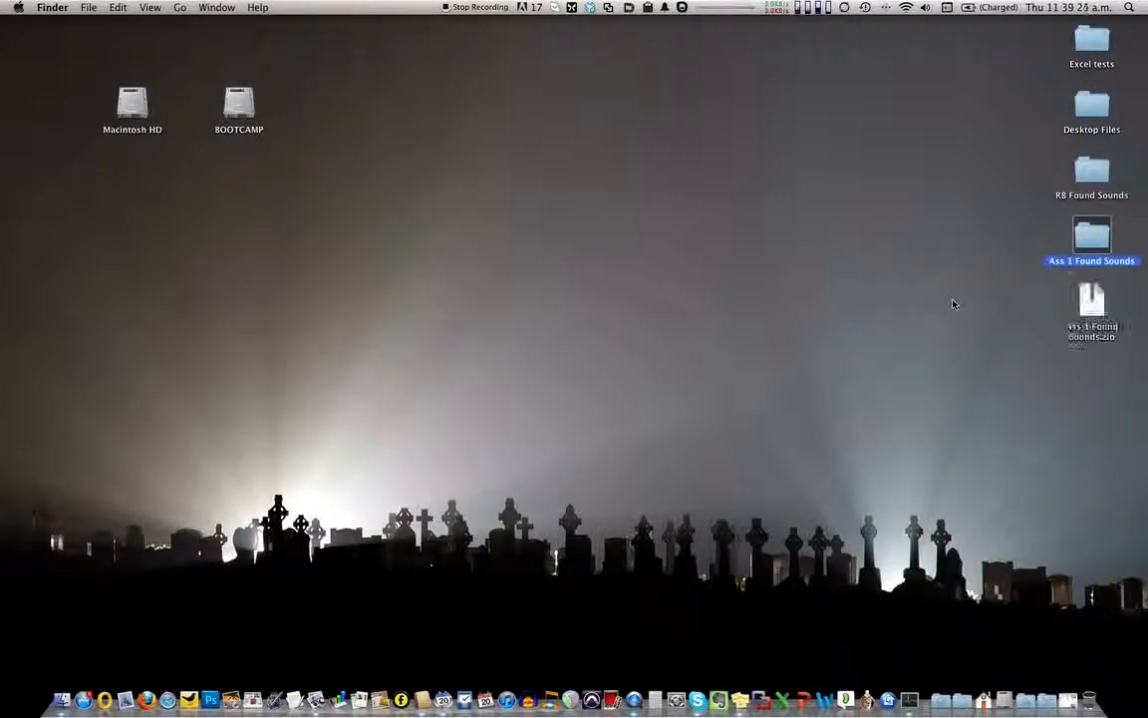
drag(1093, 304, 897, 281)
drag(998, 311, 1103, 313)
click(1089, 369)
Open RB Found Sounds Edited inside the Ass 1 Found Sounds folder and look through its rendered MP3 files.
double_click(1091, 237)
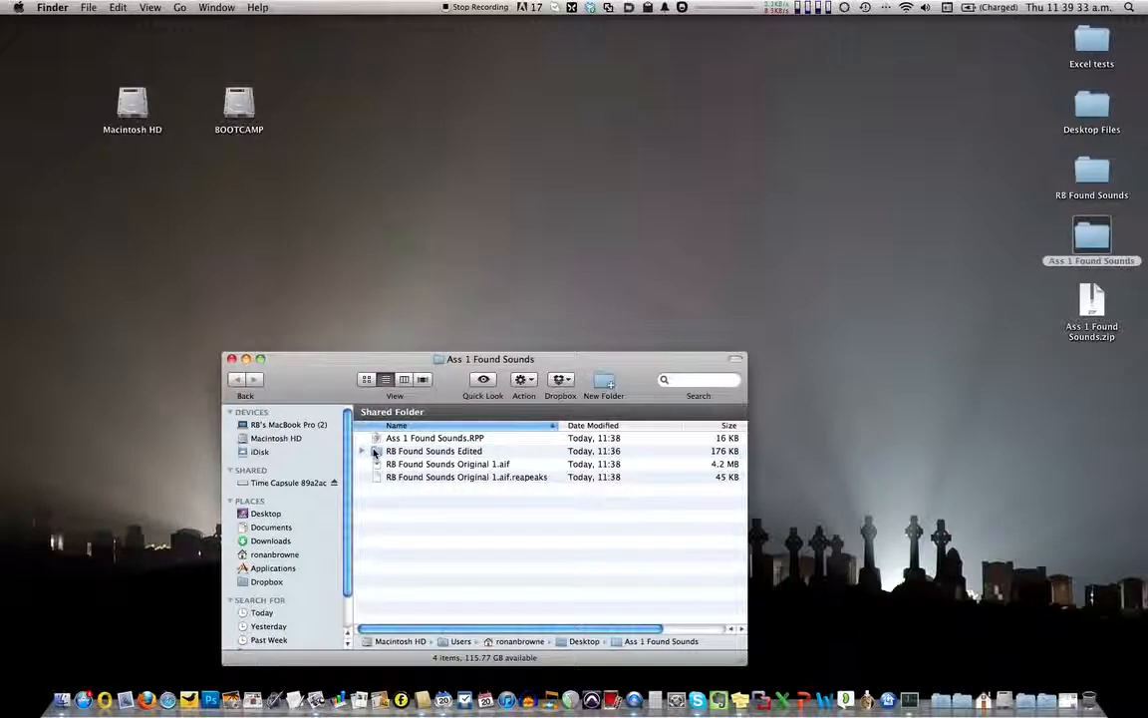
click(376, 452)
double_click(376, 452)
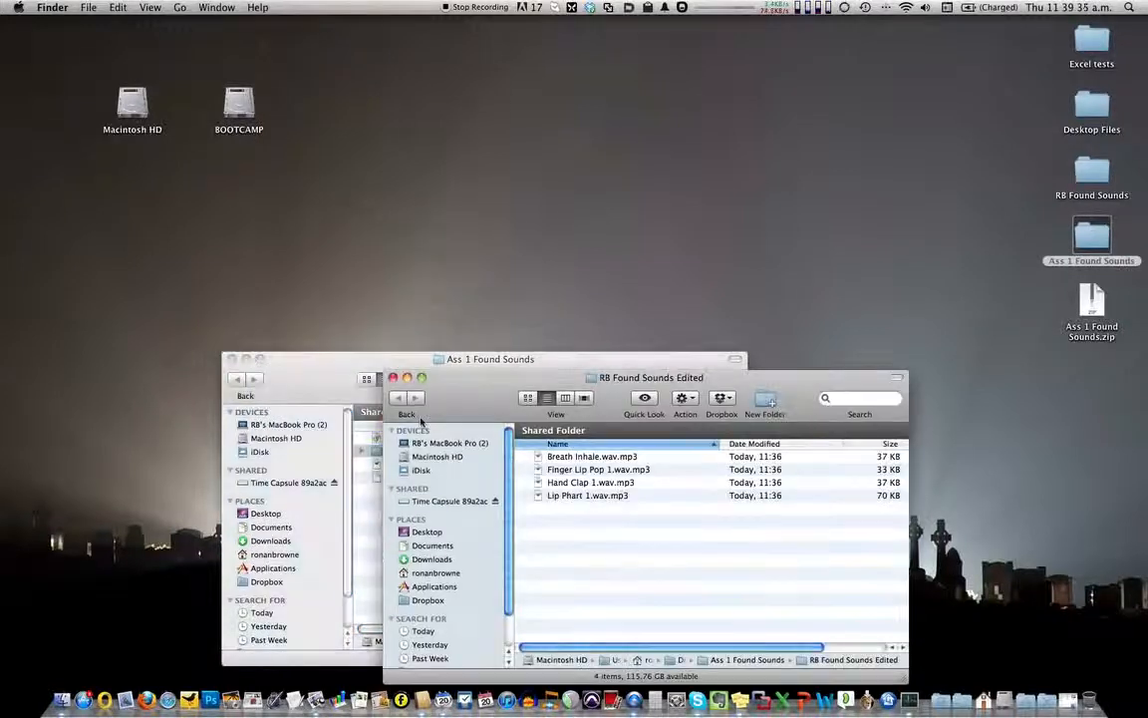
drag(427, 399, 422, 70)
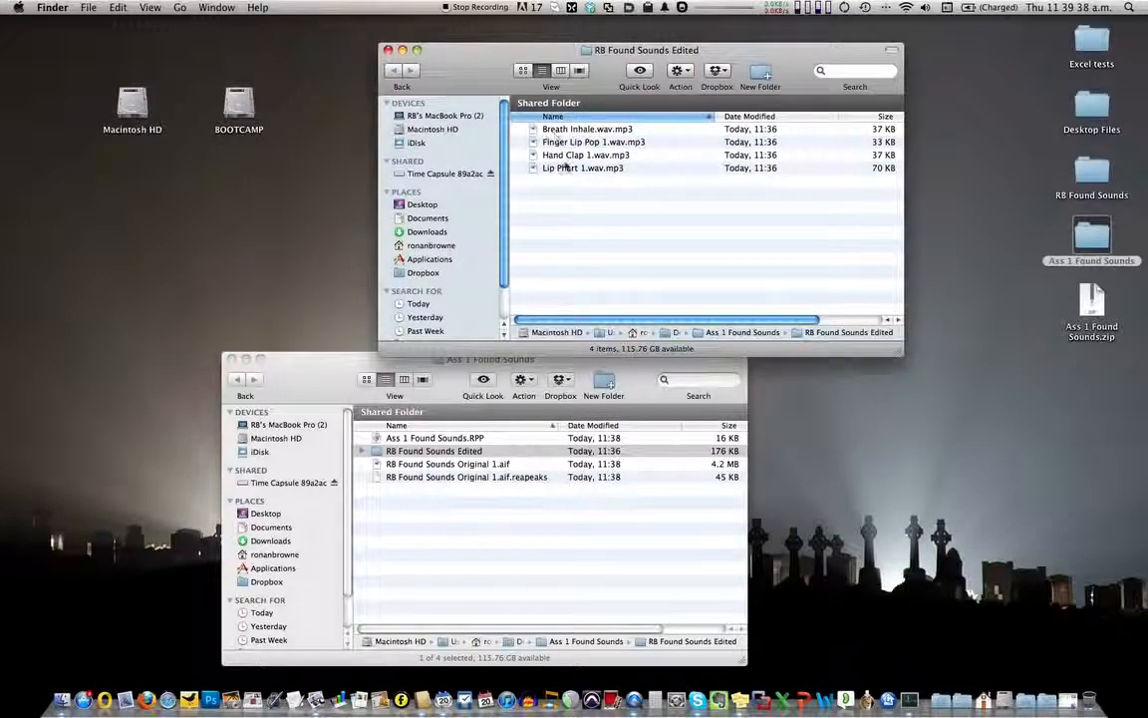
click(550, 128)
click(550, 143)
click(573, 157)
click(571, 168)
click(563, 130)
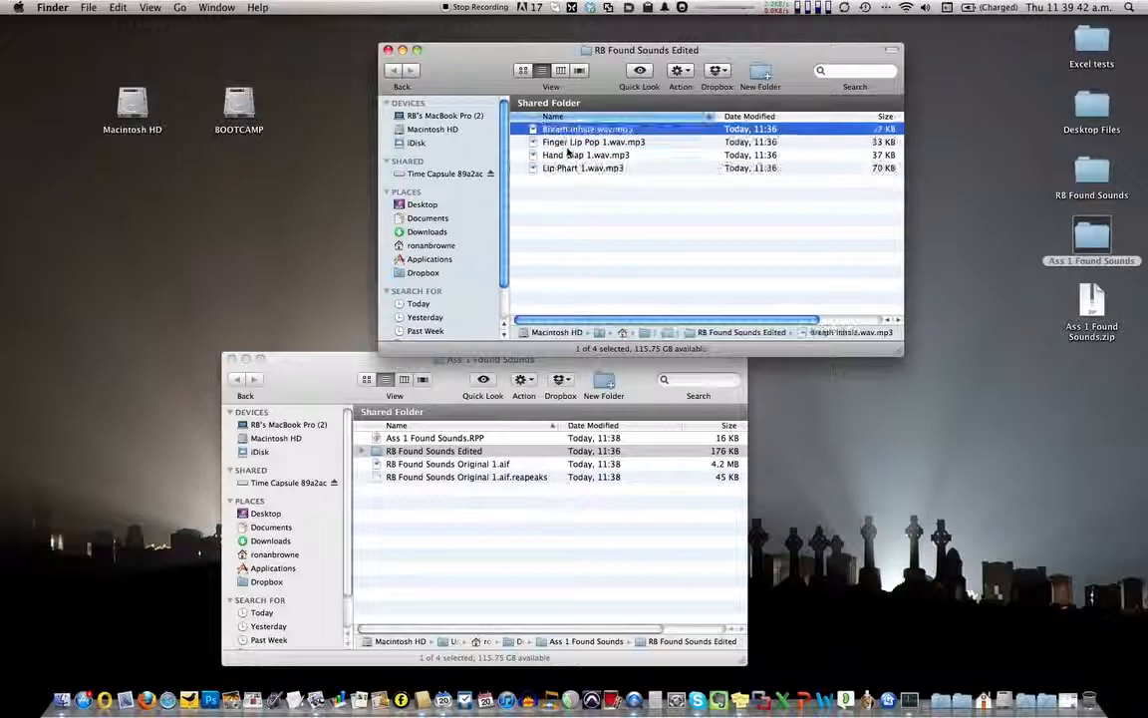
click(563, 156)
click(563, 129)
click(563, 167)
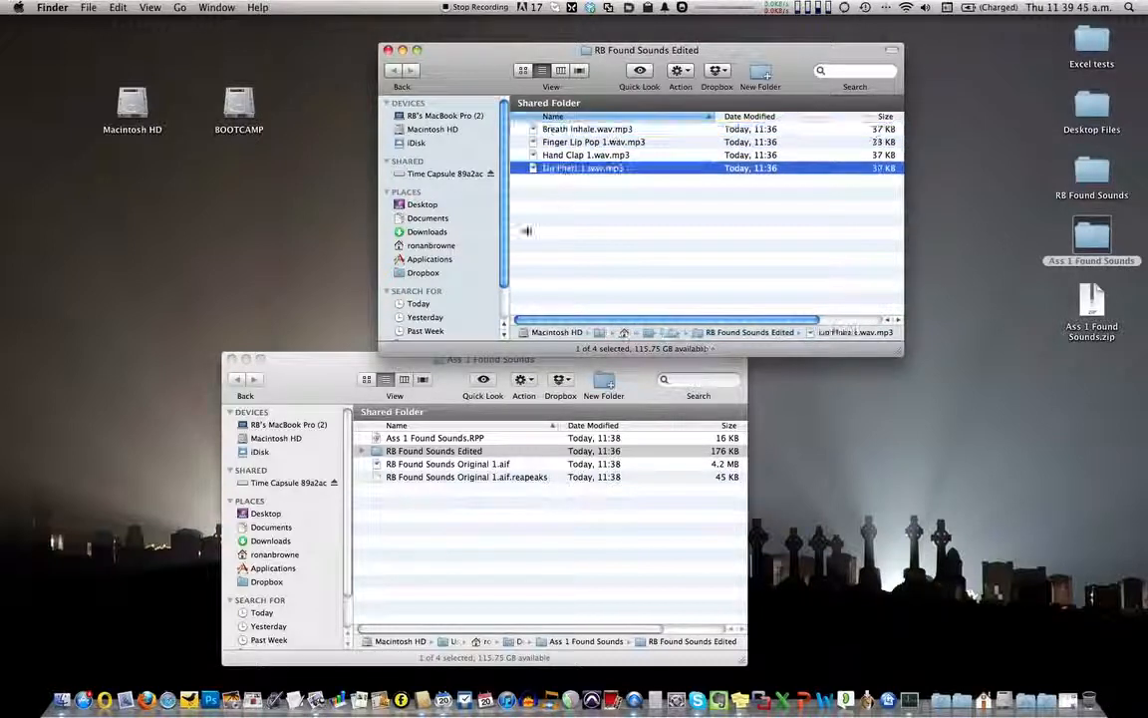
Reopen Ass 1 Found Sounds.RPP in REAPER and move the long original recording on track 1 earlier, starting just before bar 17.
double_click(376, 441)
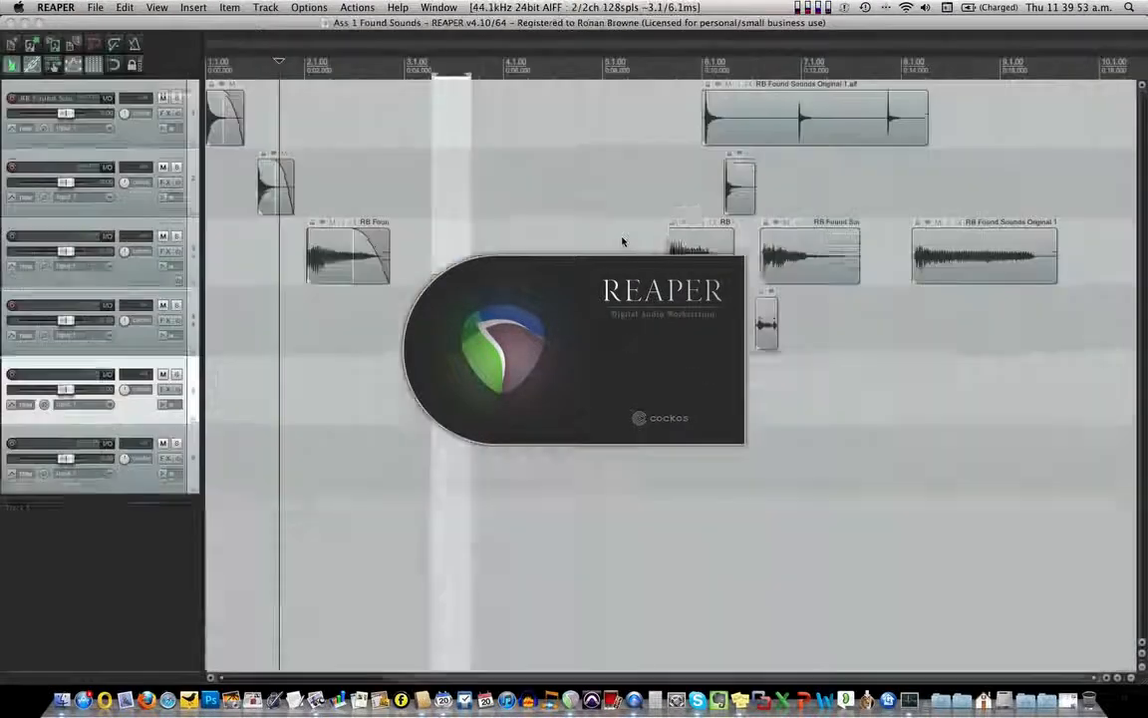
scroll(548, 230, down, 5)
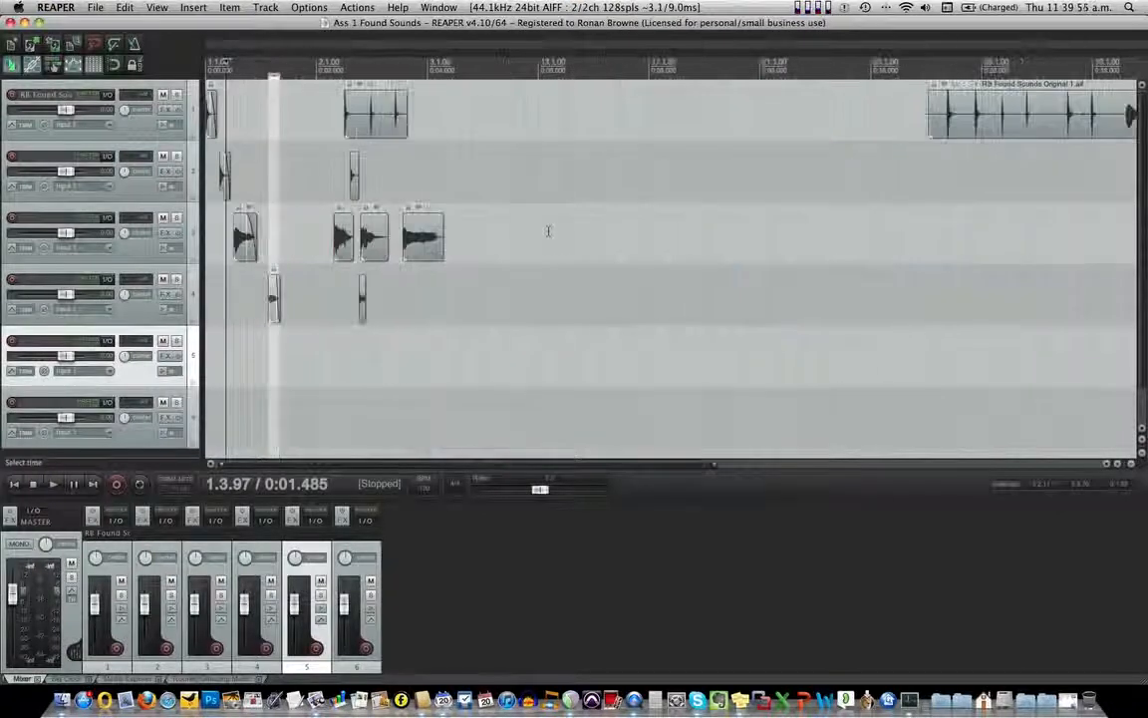
drag(979, 120, 695, 128)
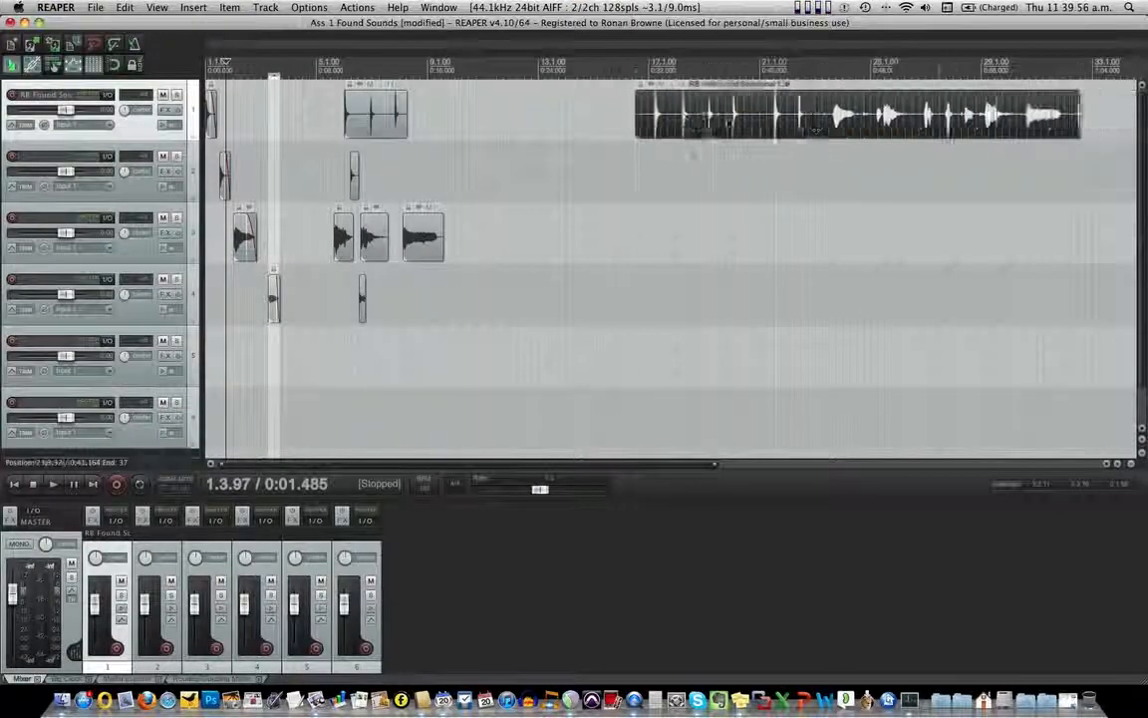
scroll(815, 120, down, 3)
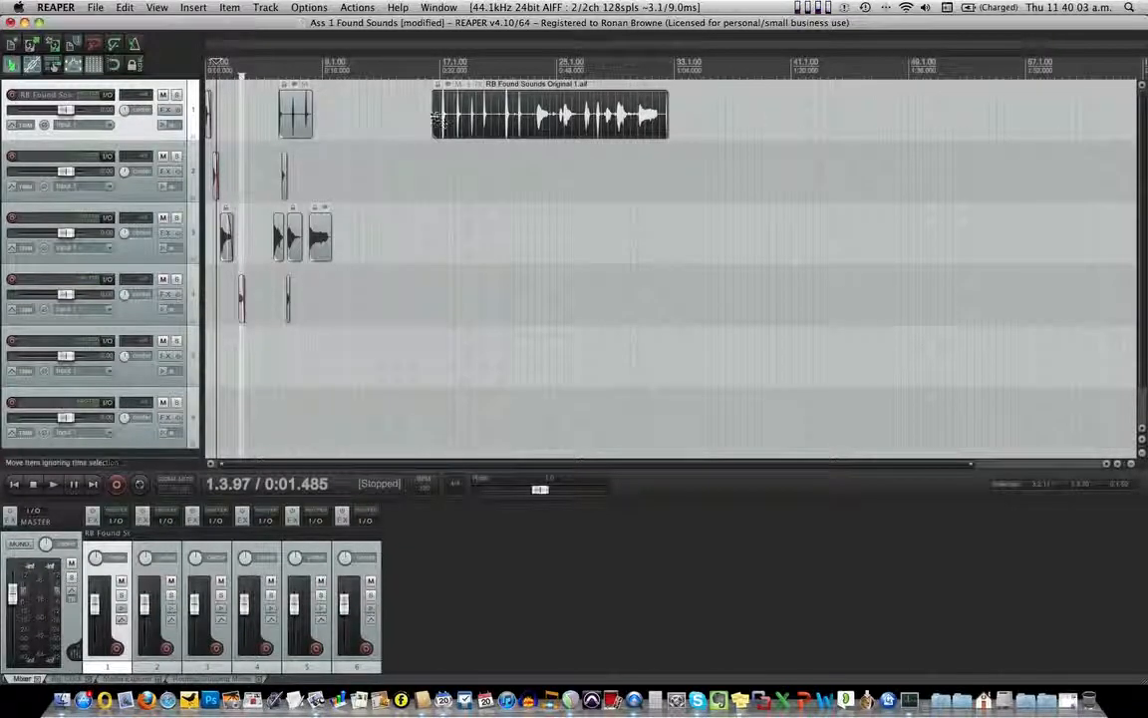
Close the REAPER project with its changes saved, leaving only the Ass 1 Found Sounds folder window open in Finder.
click(10, 22)
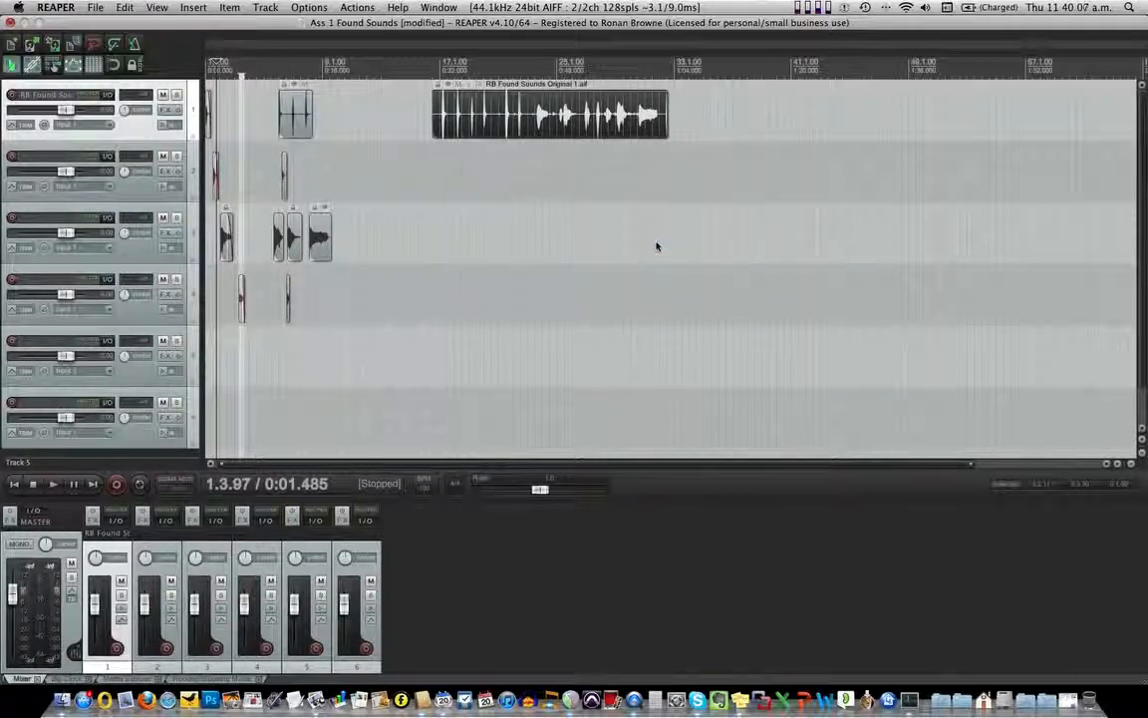
click(658, 242)
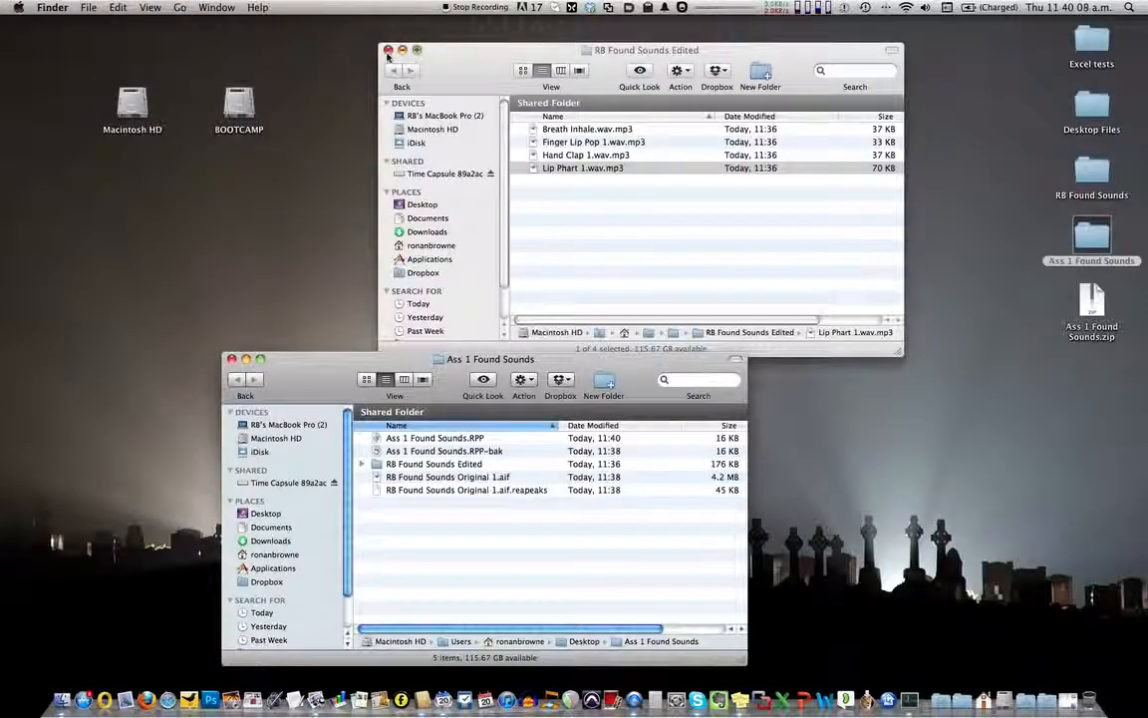
click(388, 50)
drag(294, 365, 384, 137)
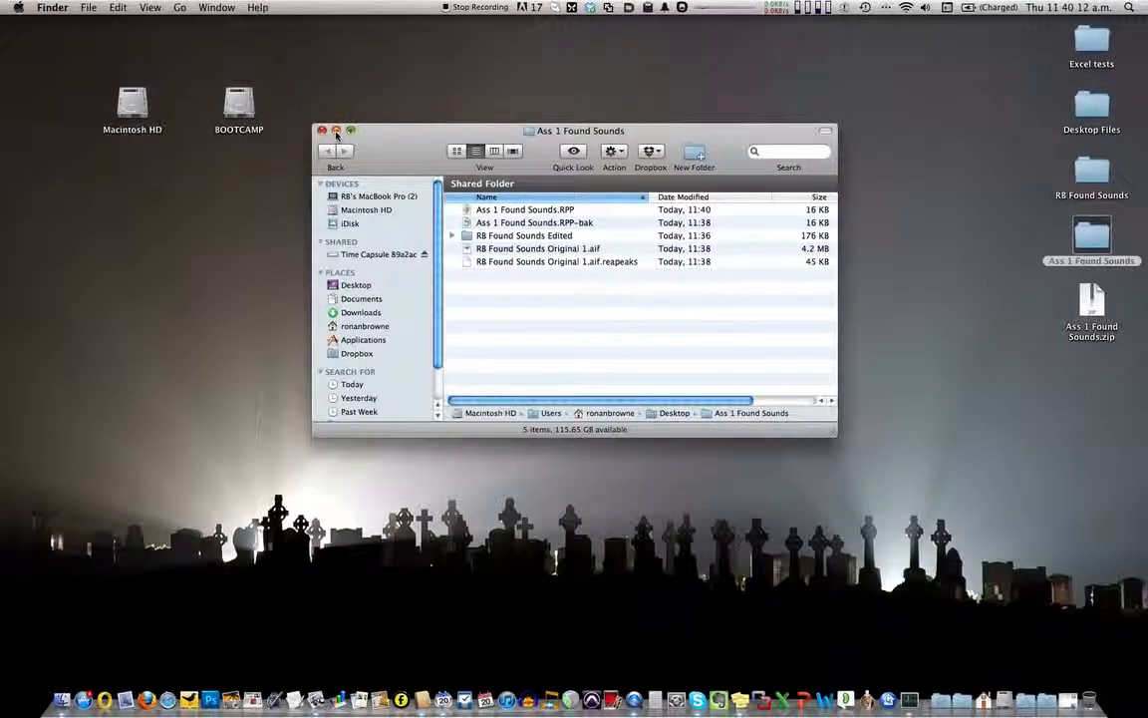